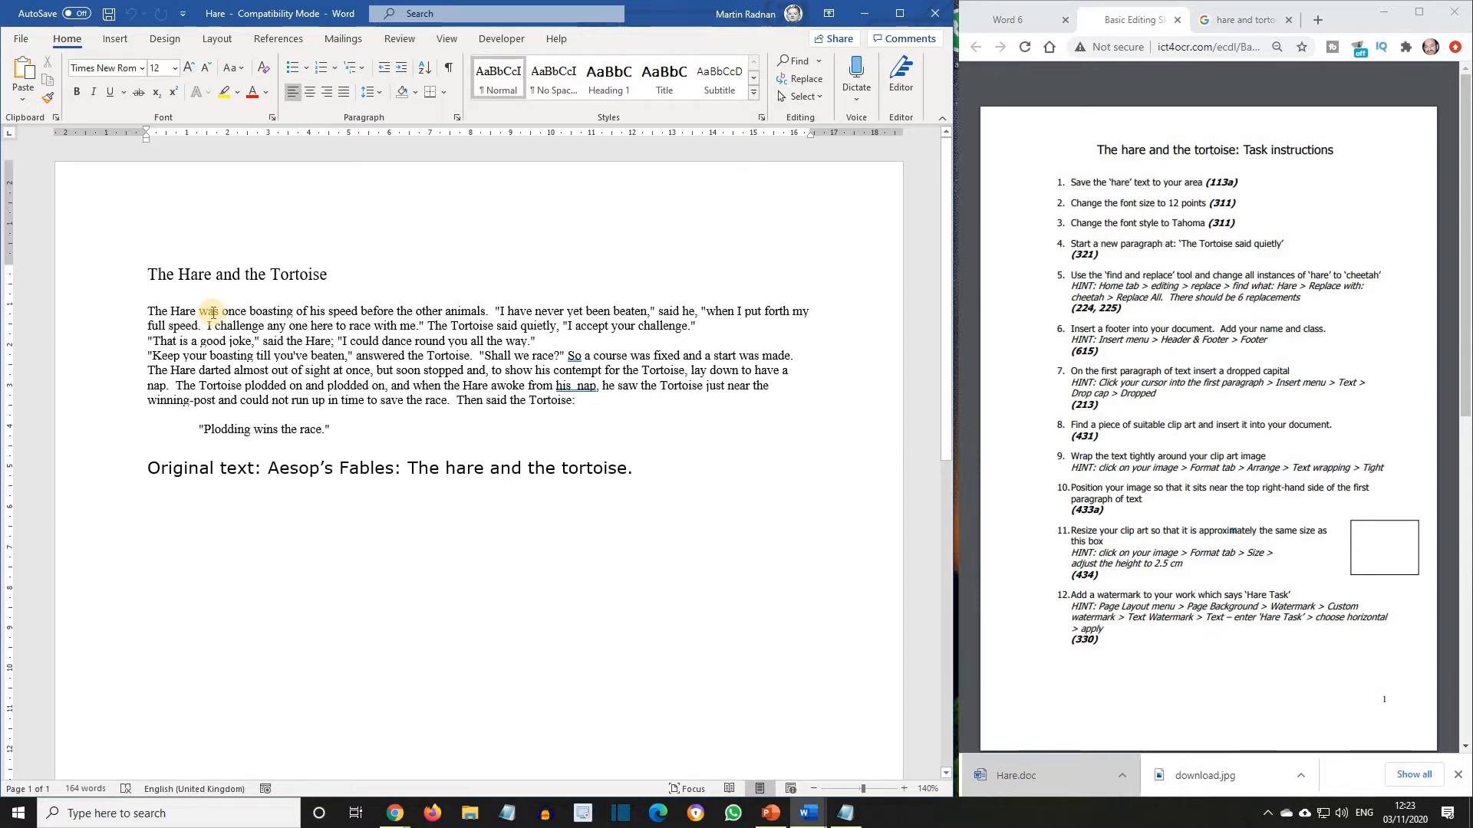
Format the whole document's text in 12 pt Tahoma.
{"action": "key", "text": "ctrl+a"}
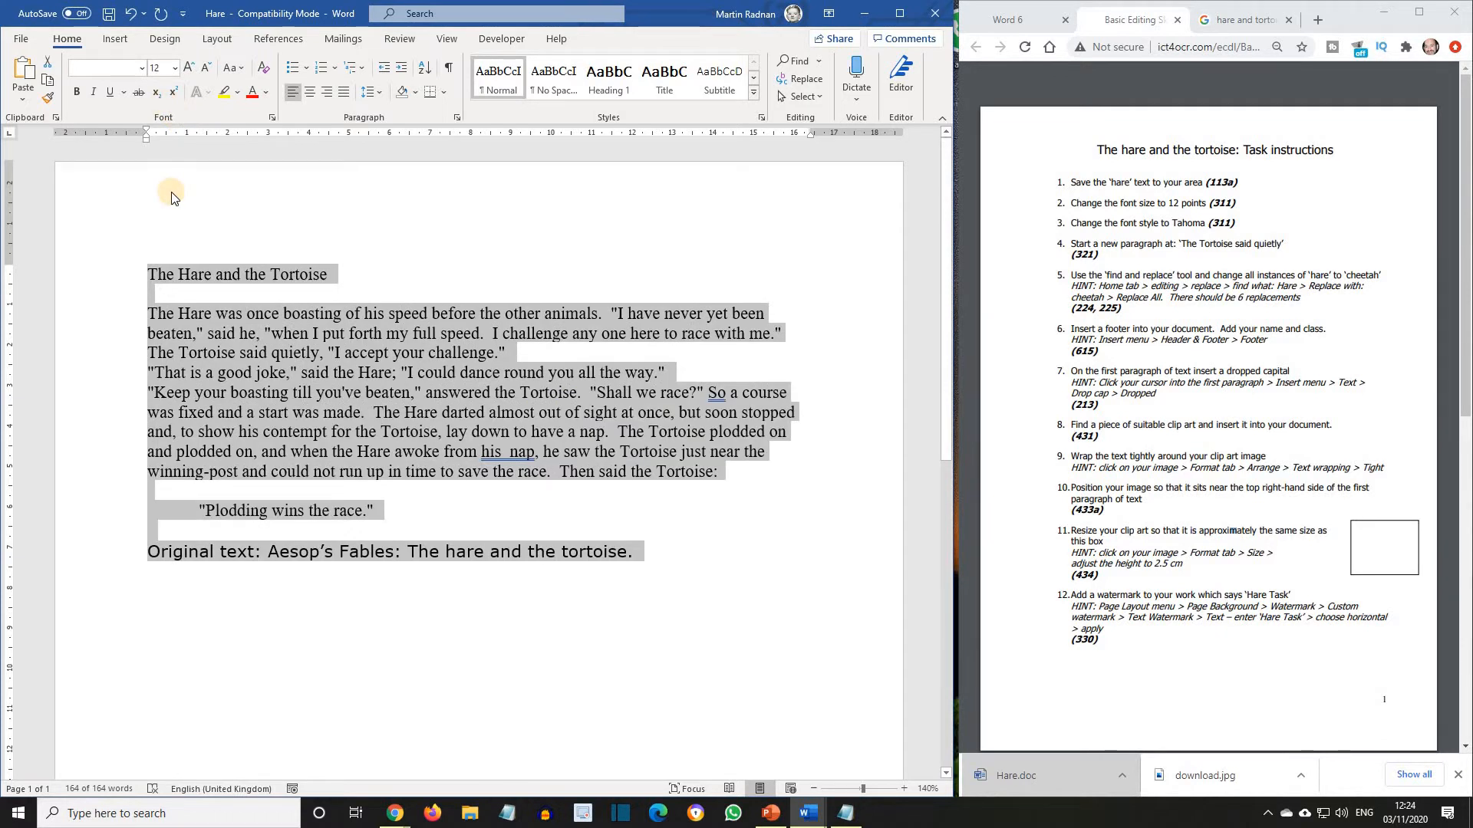
{"action": "left_click", "coordinate": [142, 70]}
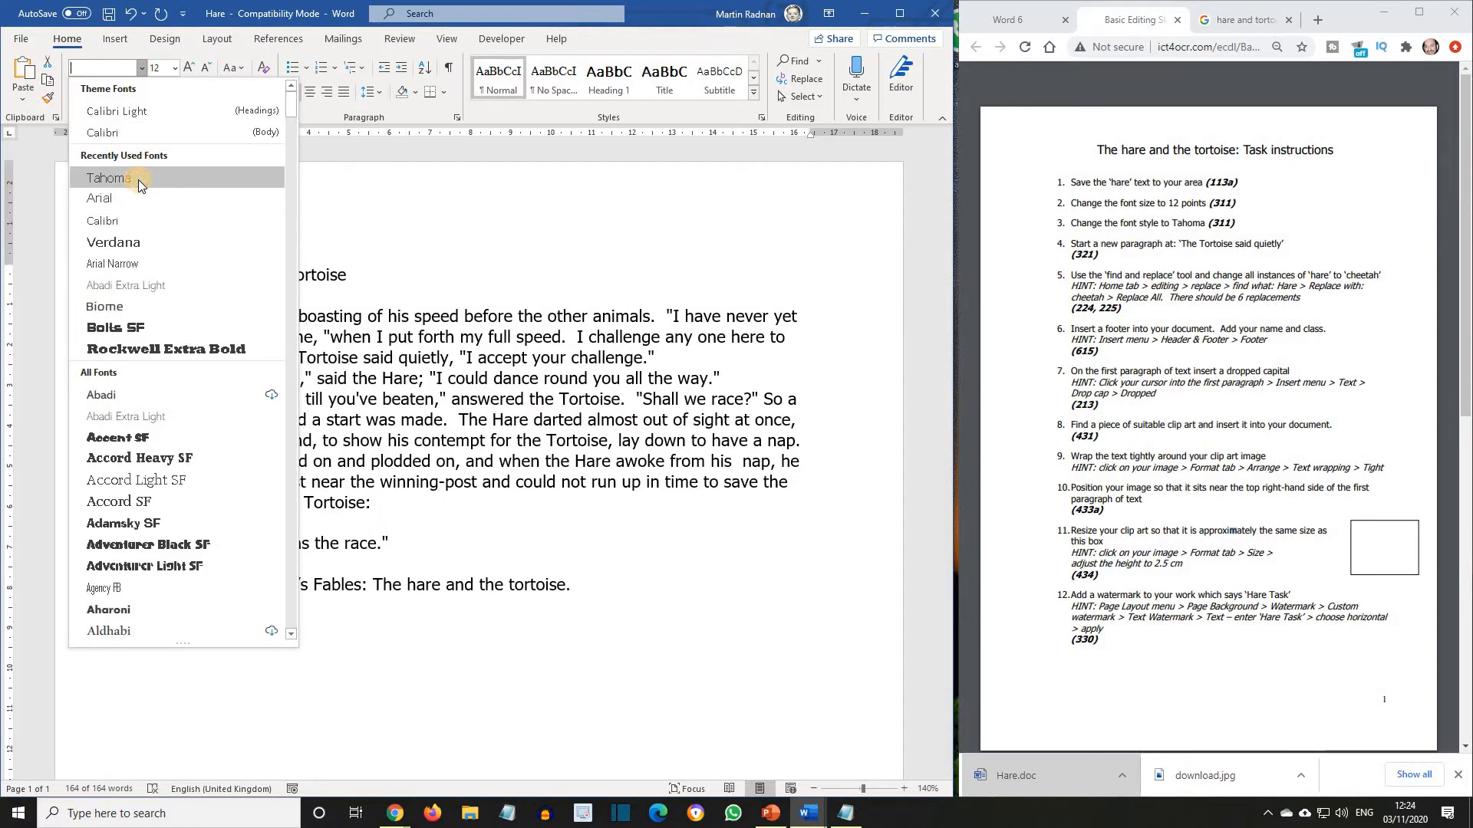
{"action": "left_click", "coordinate": [138, 180]}
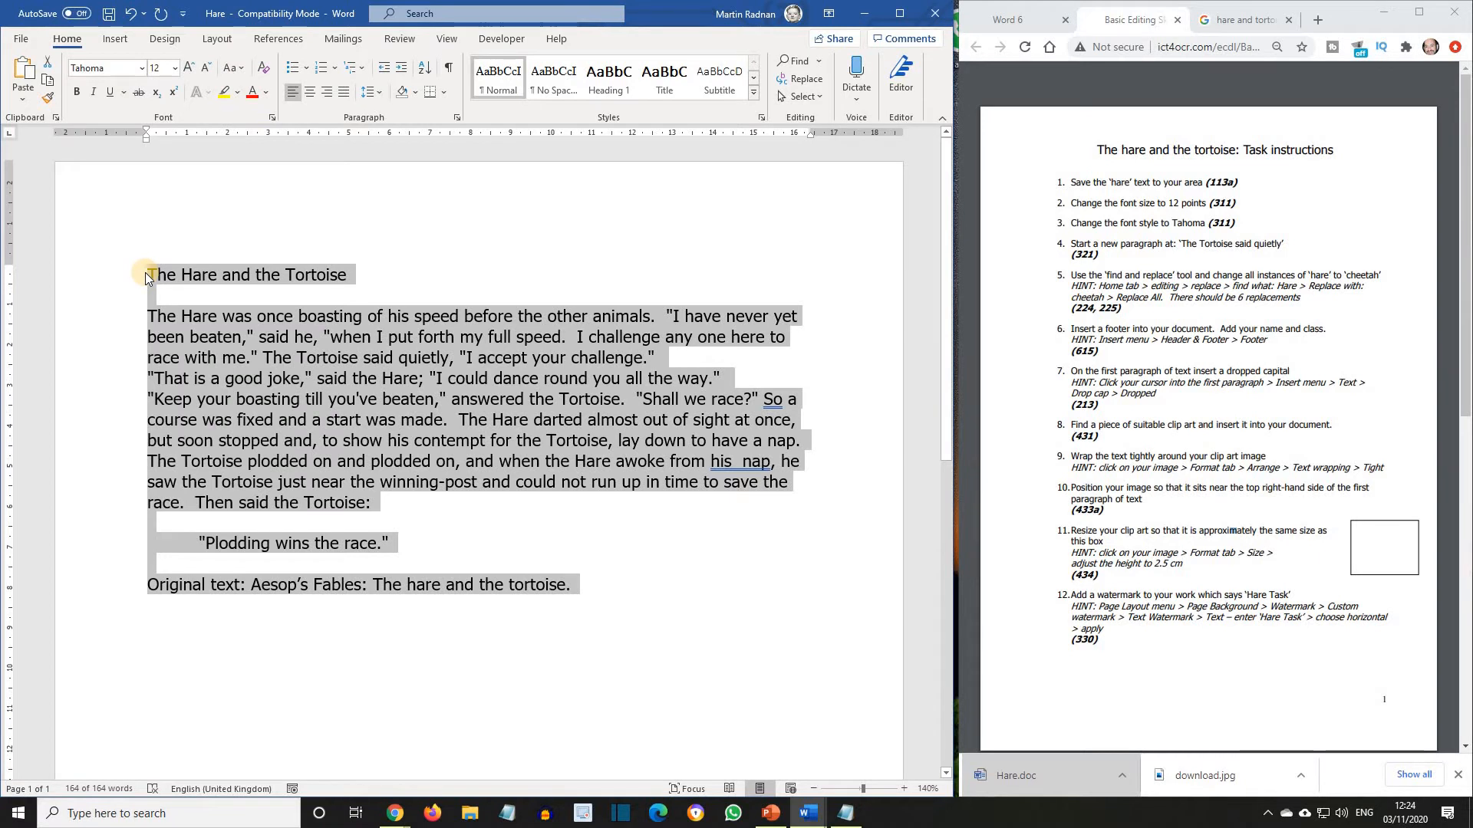
{"action": "left_click", "coordinate": [147, 278]}
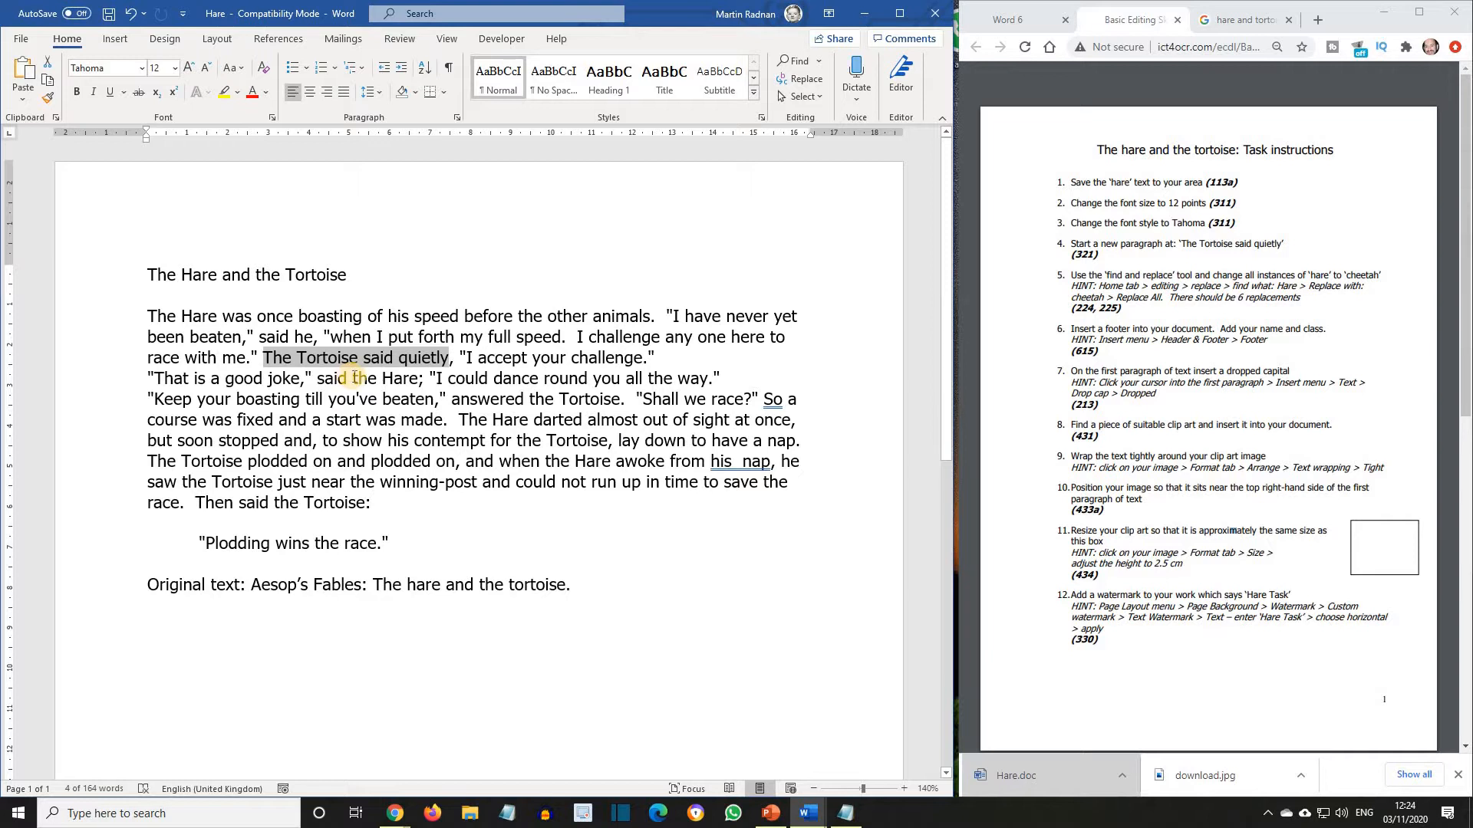
Start a new paragraph at "The Tortoise said quietly" in the first body paragraph.
{"action": "left_click", "coordinate": [270, 360]}
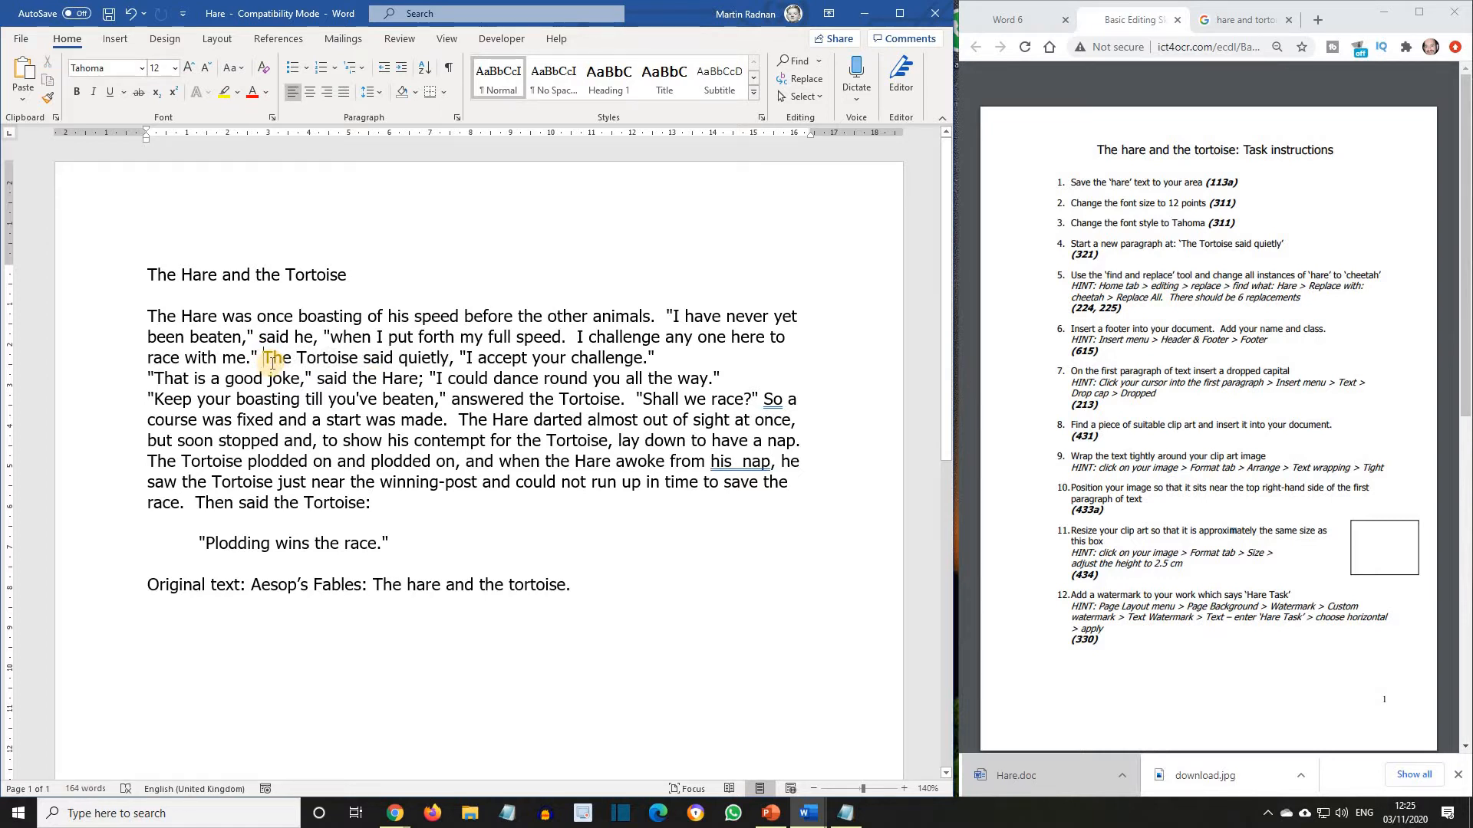
{"action": "key", "text": "Return"}
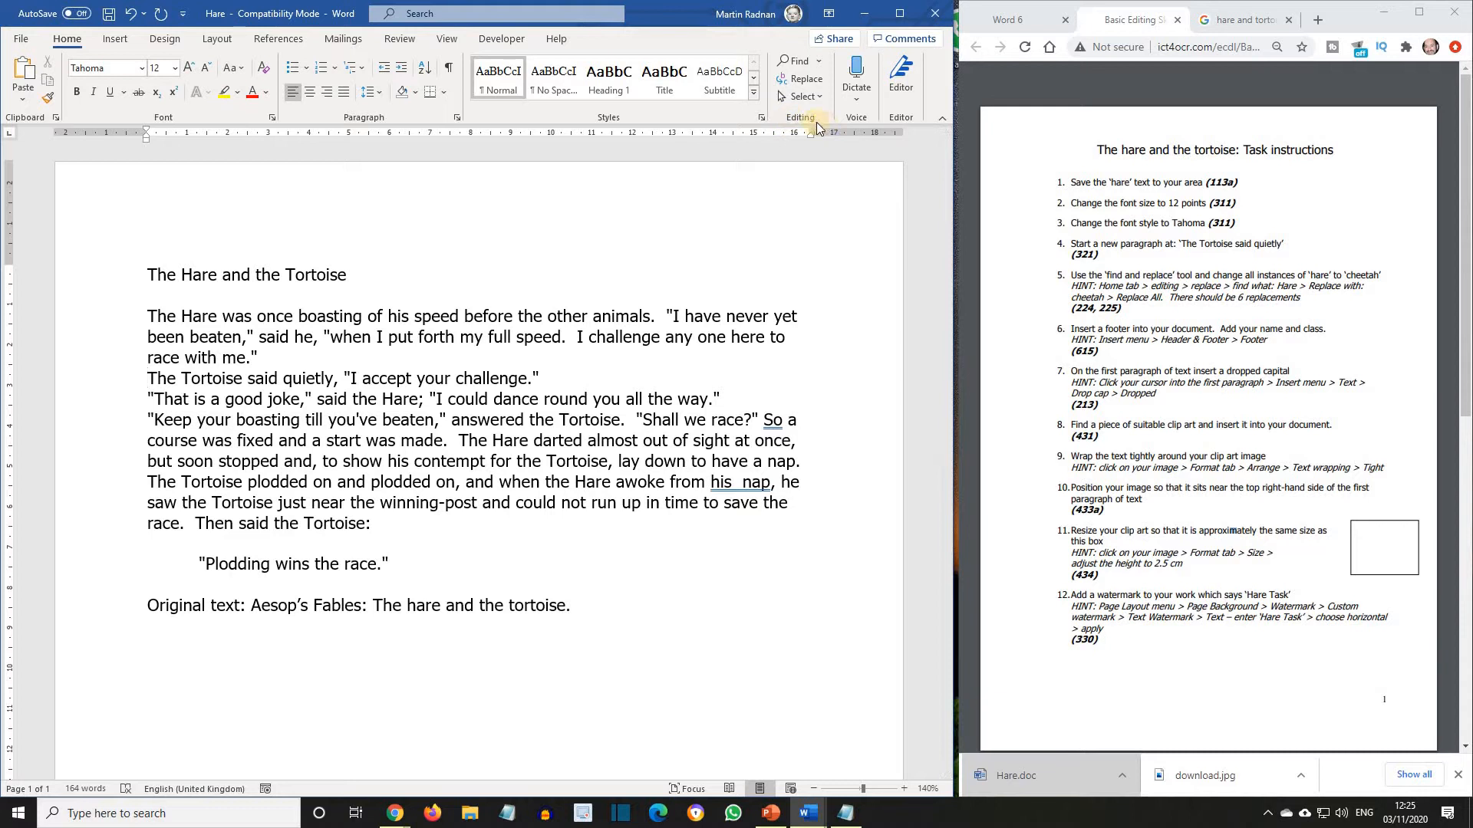
Replace all instances of "hare" with "cheetah" throughout the document and close Find and Replace.
{"action": "left_click", "coordinate": [803, 80]}
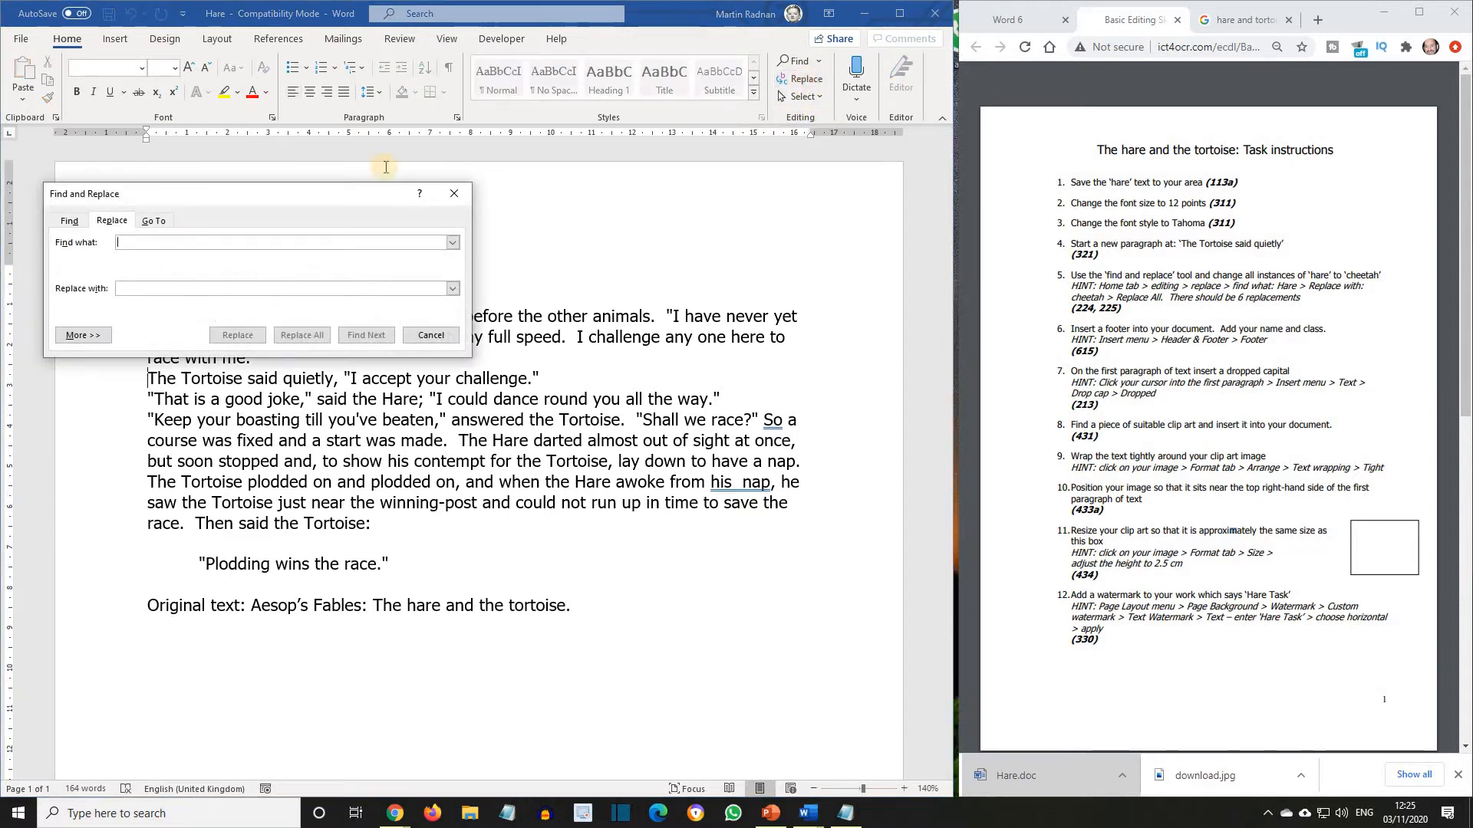
{"action": "left_click", "coordinate": [154, 241]}
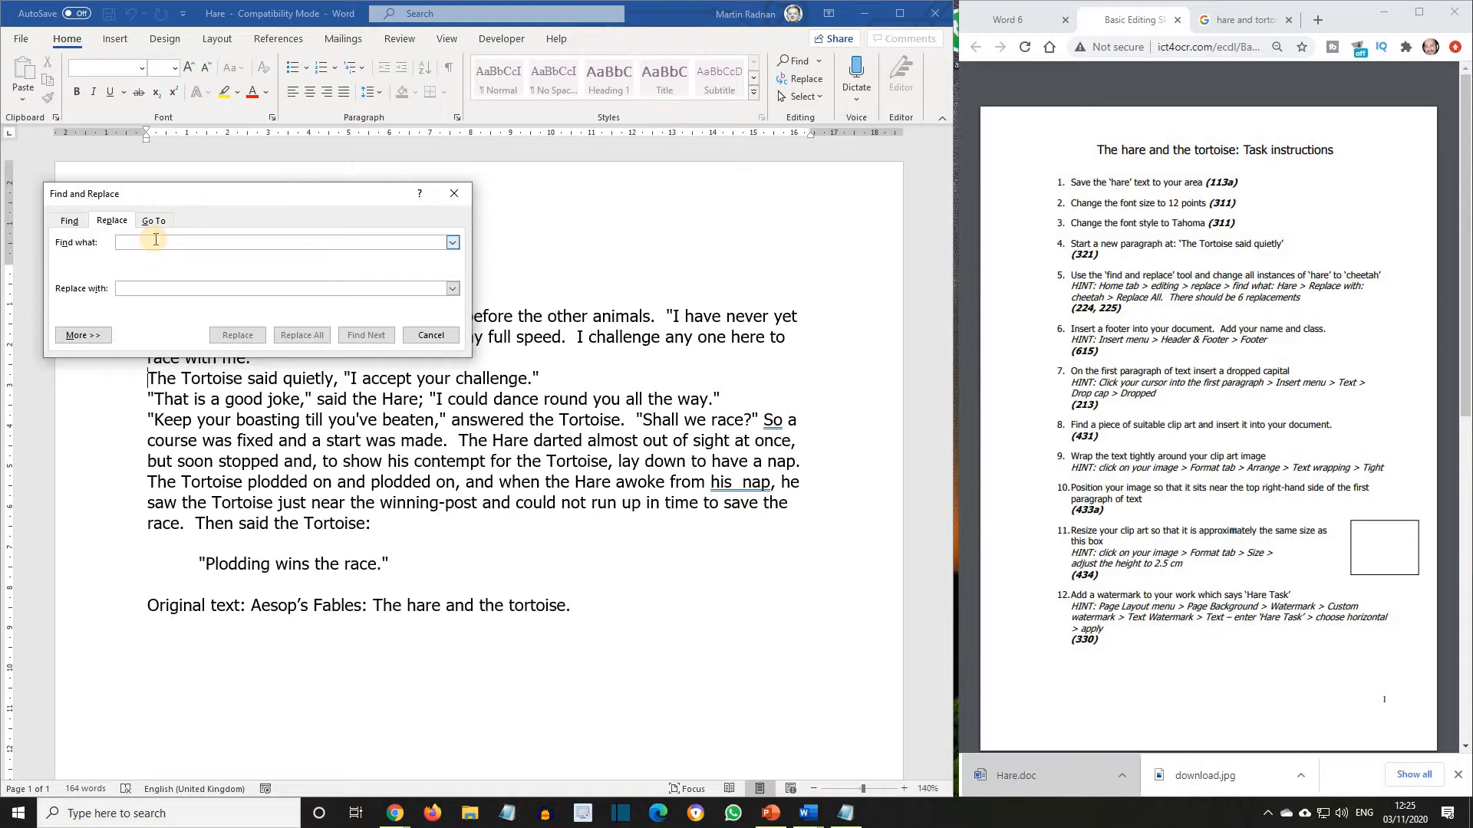
{"action": "type", "text": "hare"}
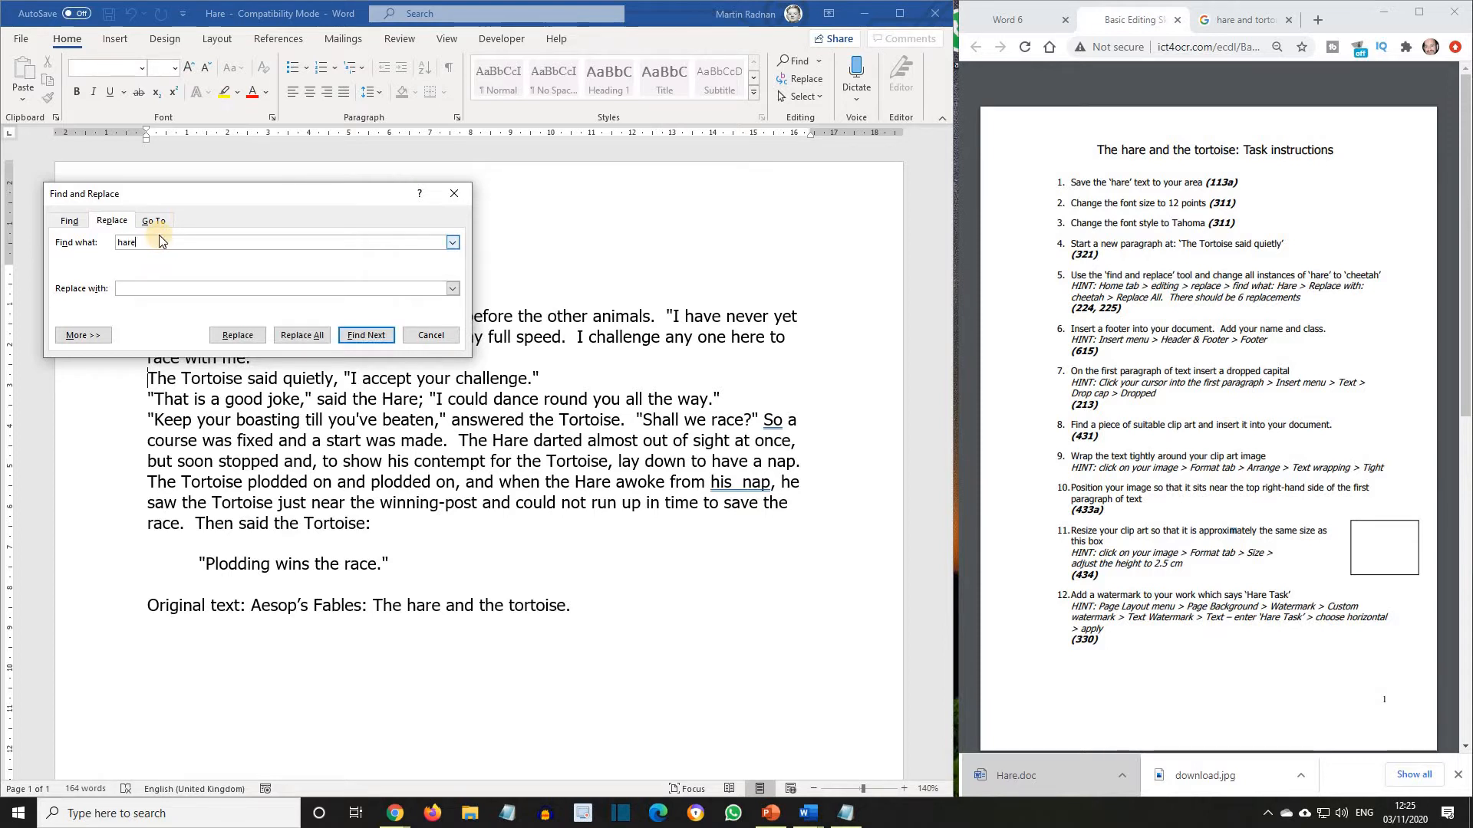
{"action": "left_click", "coordinate": [154, 288]}
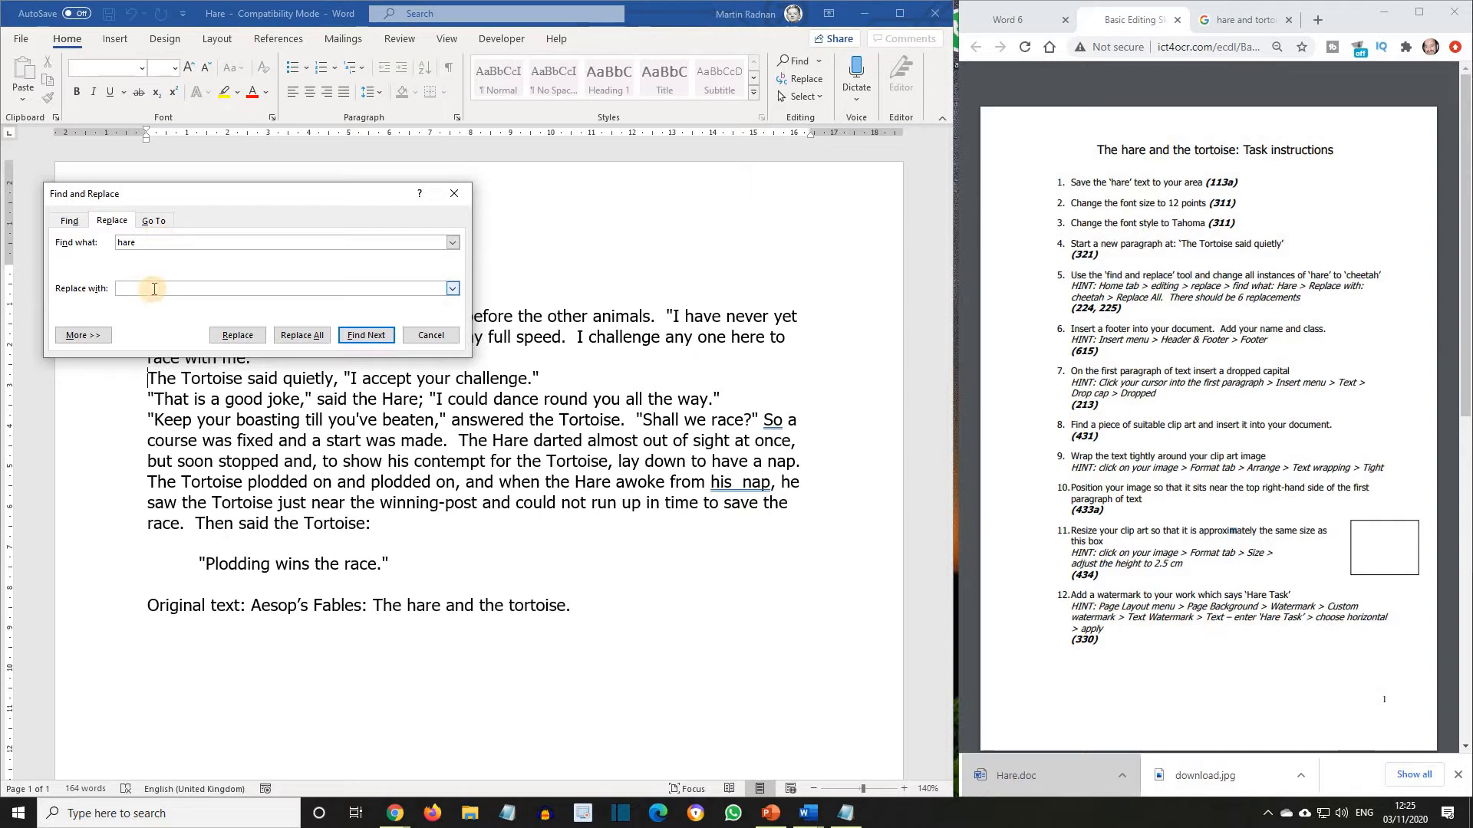
{"action": "type", "text": "cheetah"}
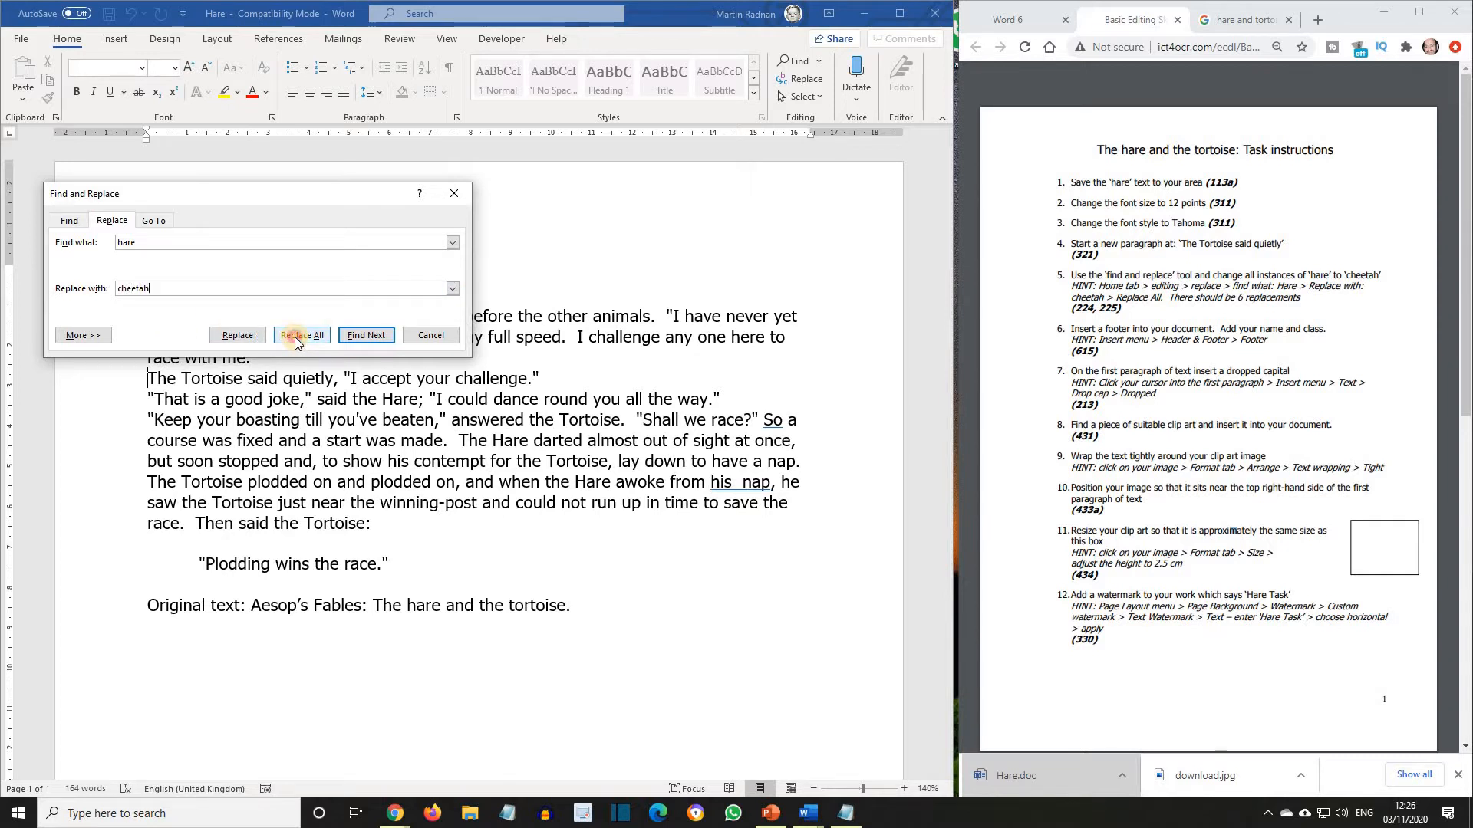
{"action": "left_click", "coordinate": [295, 338]}
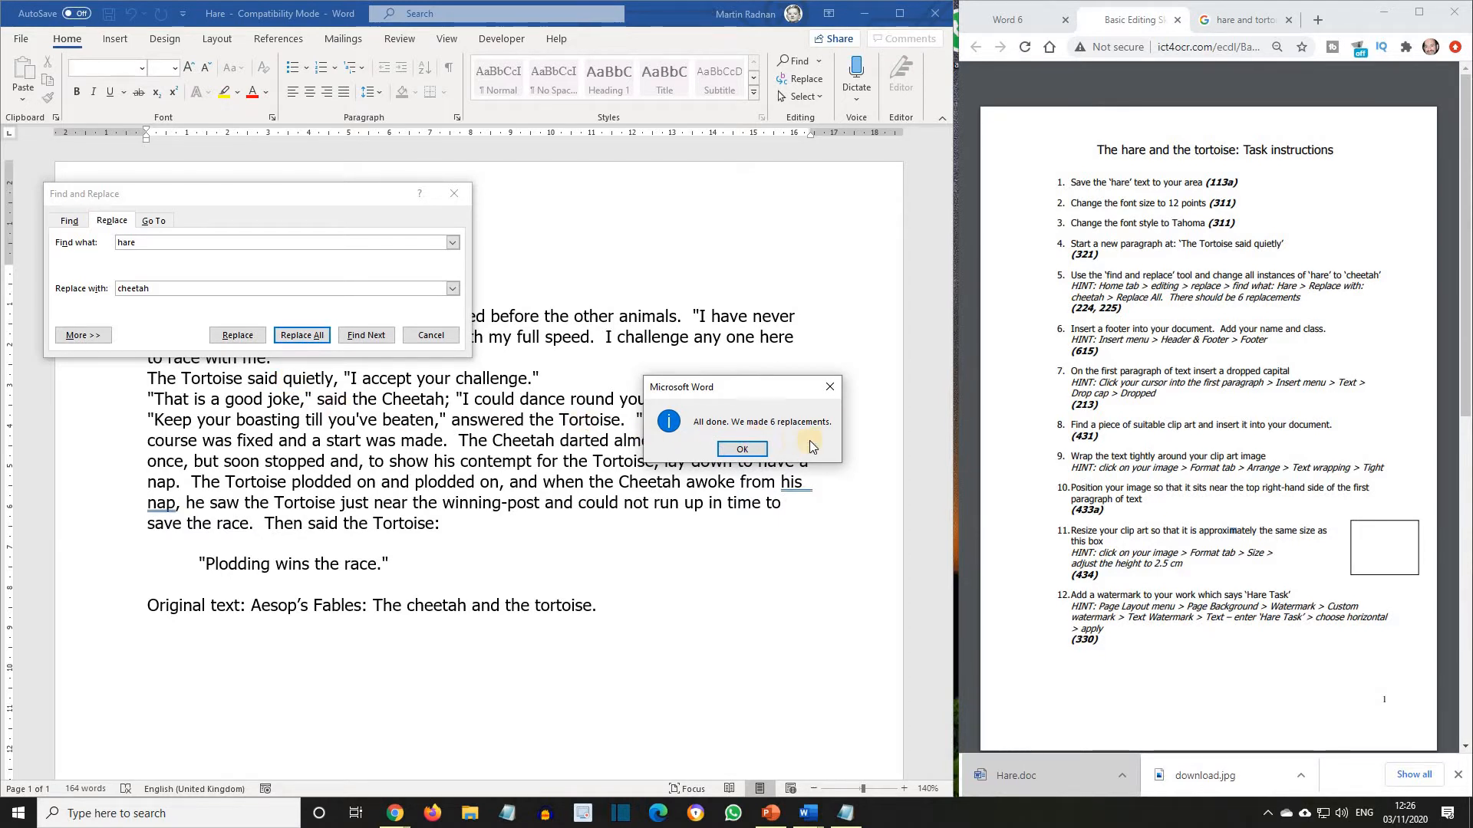
{"action": "left_click", "coordinate": [753, 451]}
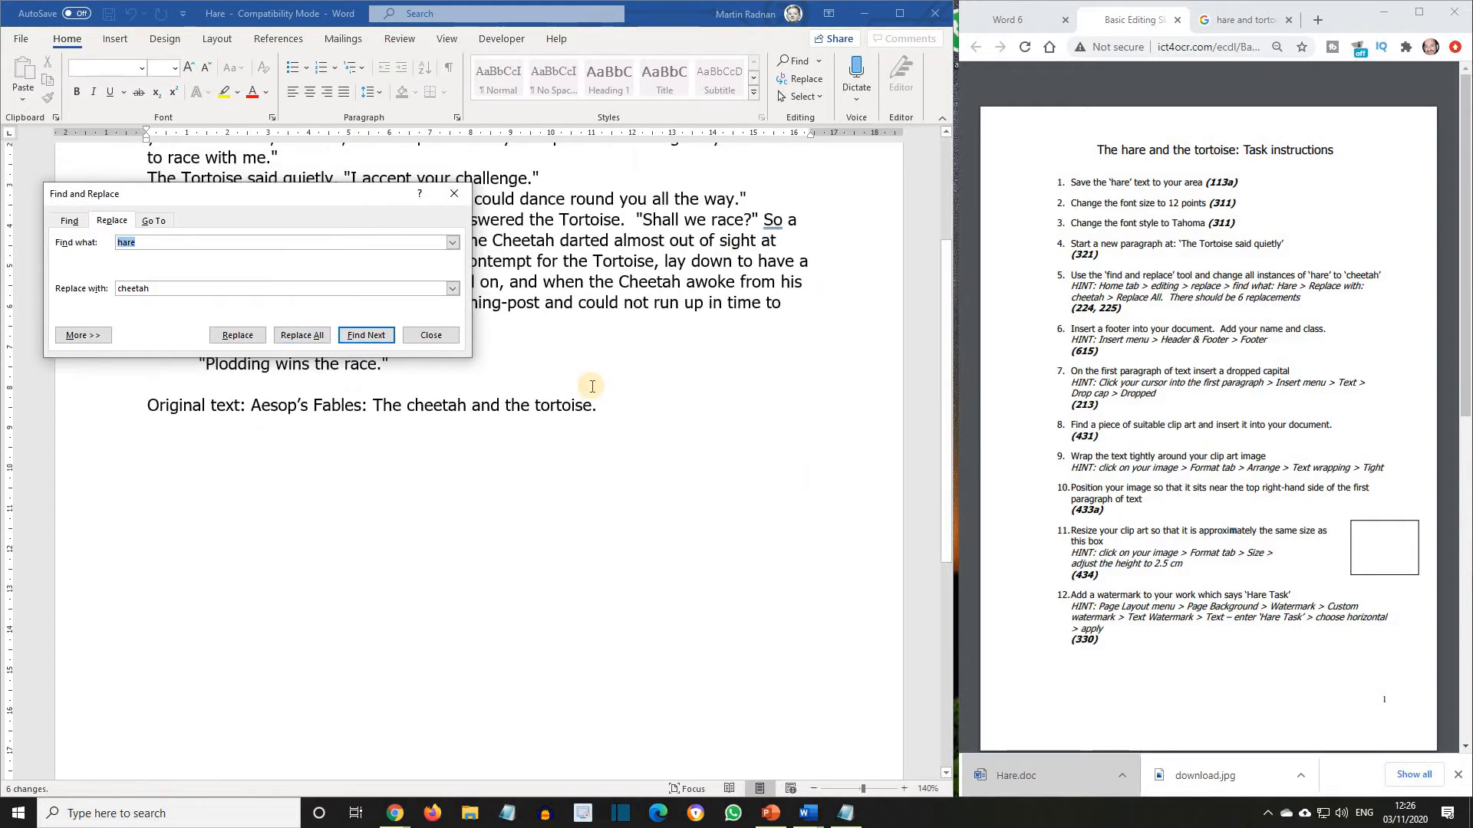
{"action": "left_click", "coordinate": [431, 335]}
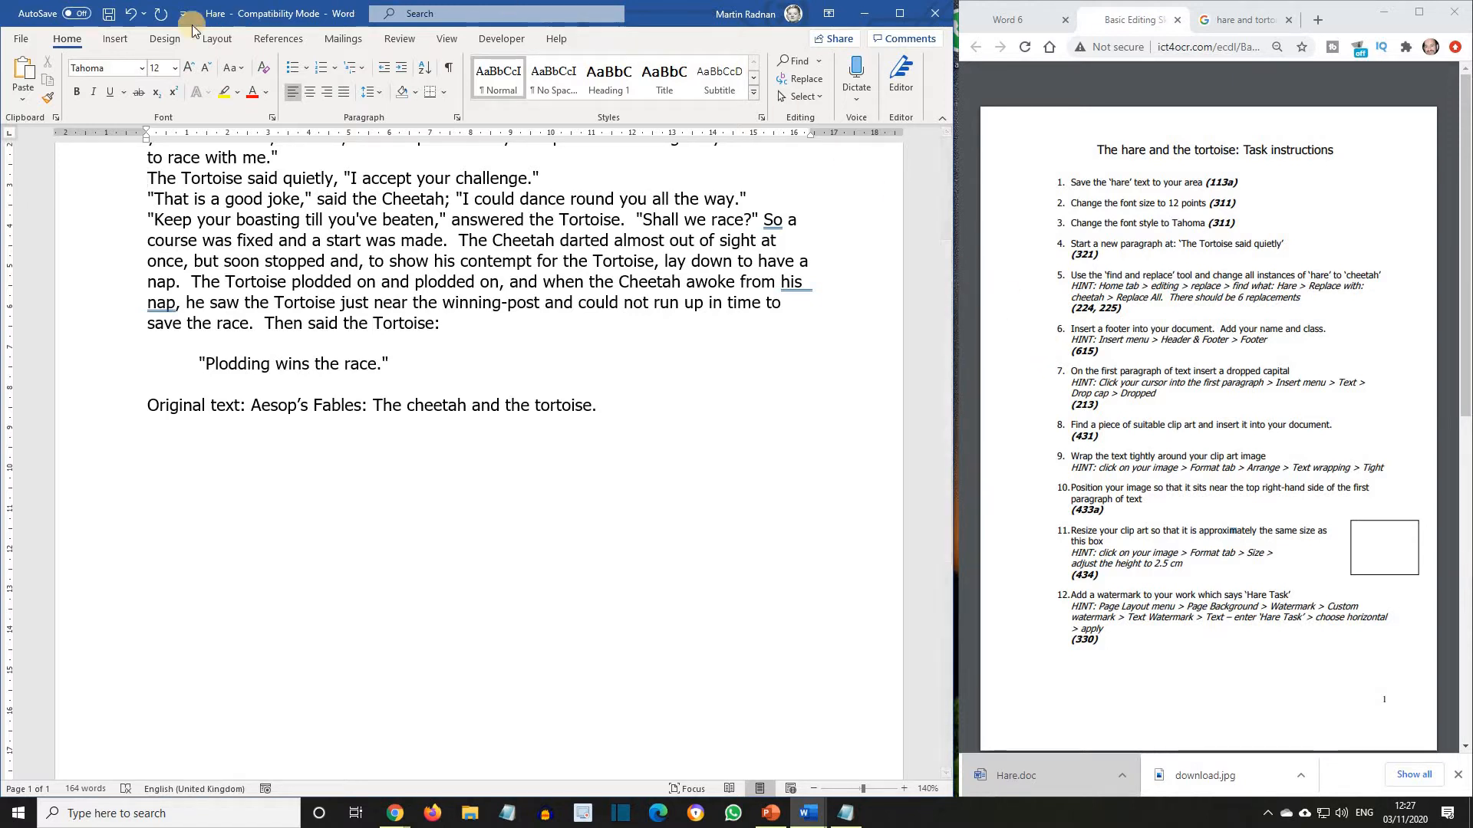
Insert a Blank (Three Columns) footer into the document.
{"action": "left_click", "coordinate": [116, 40]}
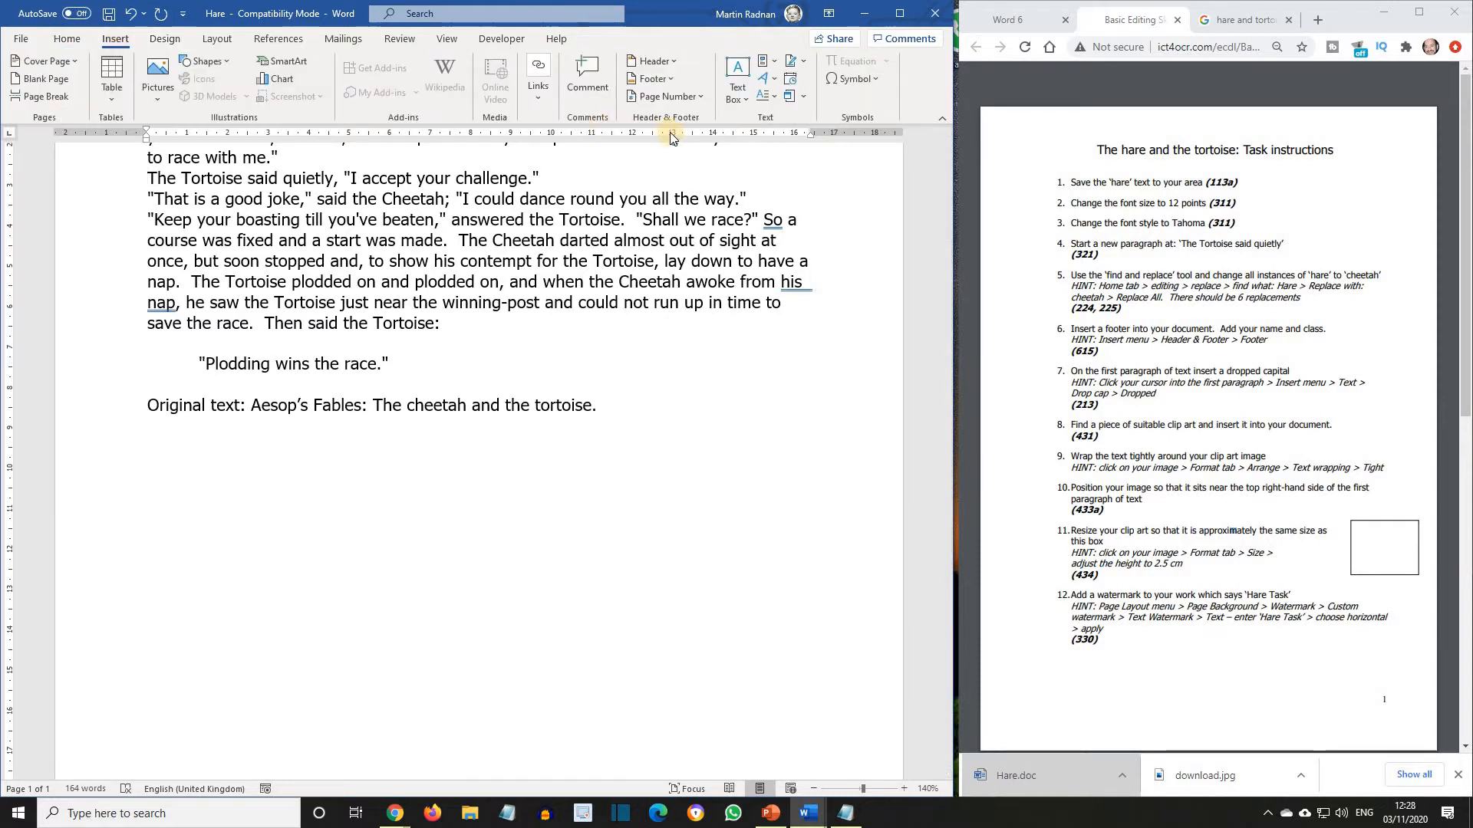
{"action": "left_click", "coordinate": [656, 83]}
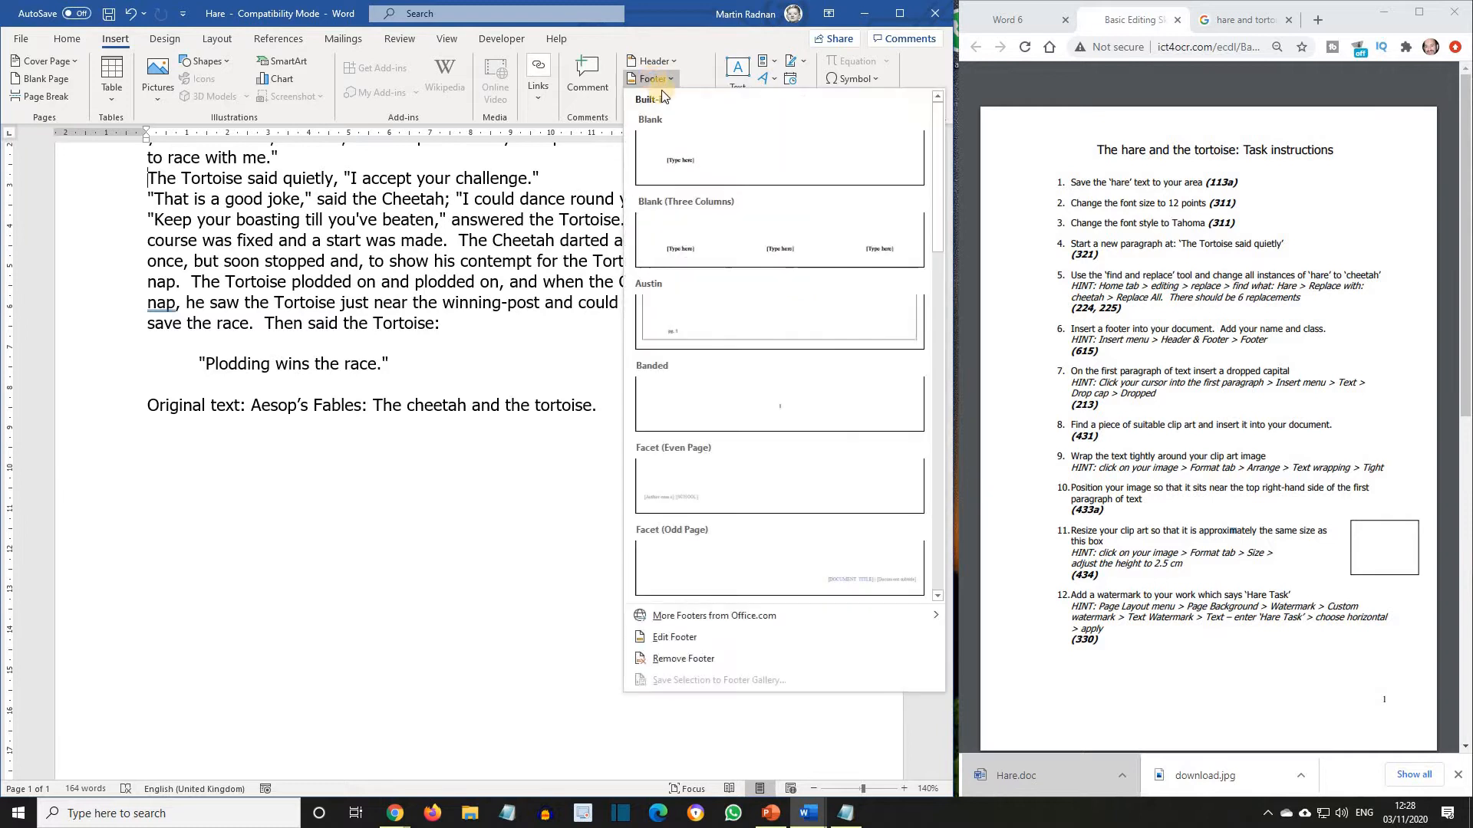
{"action": "left_click", "coordinate": [719, 232]}
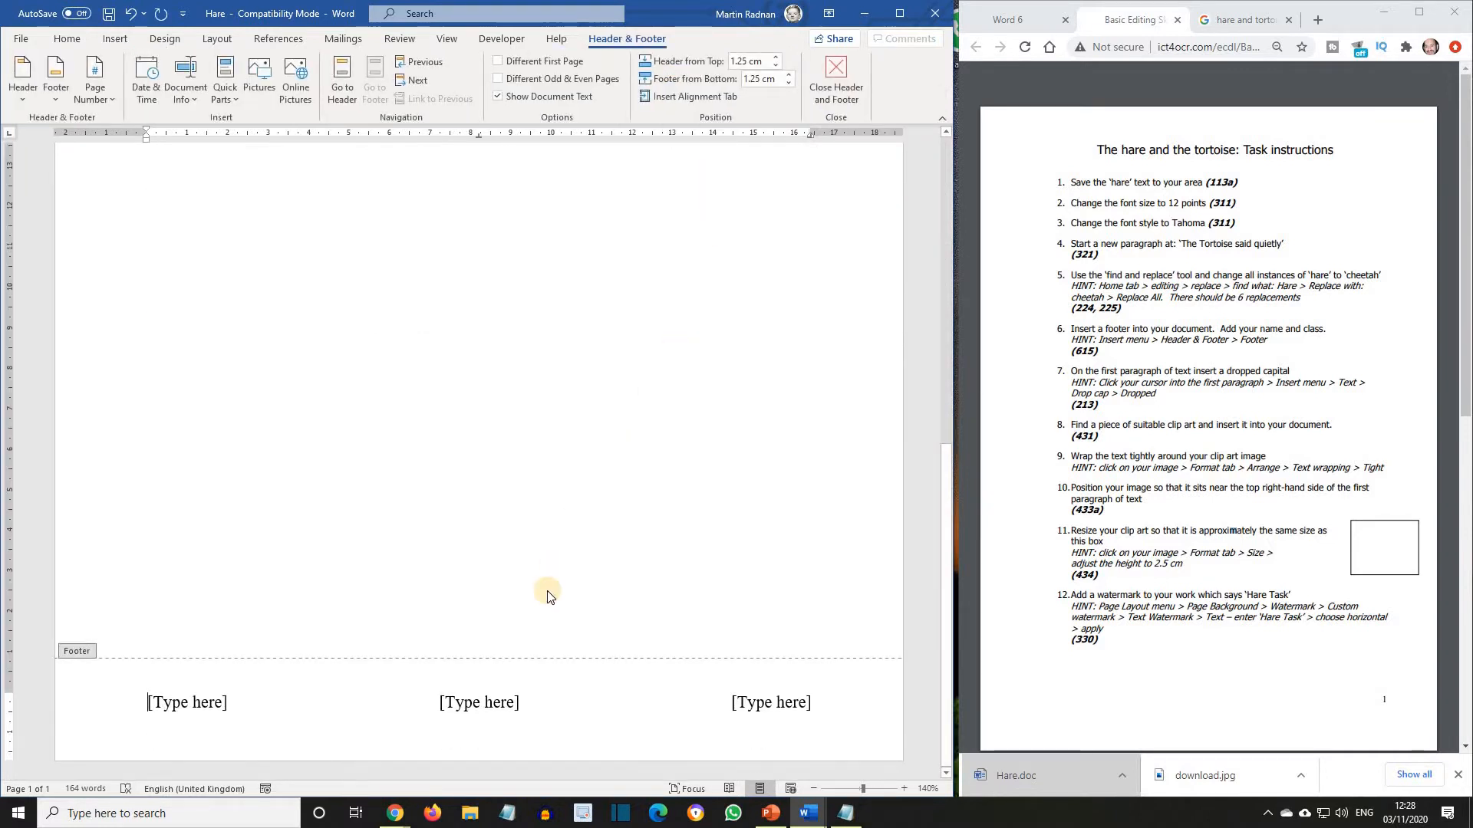
Enter the author's full name in the footer's centre placeholder and the class ICT9A in the right one, and finish footer editing.
{"action": "left_click", "coordinate": [490, 703]}
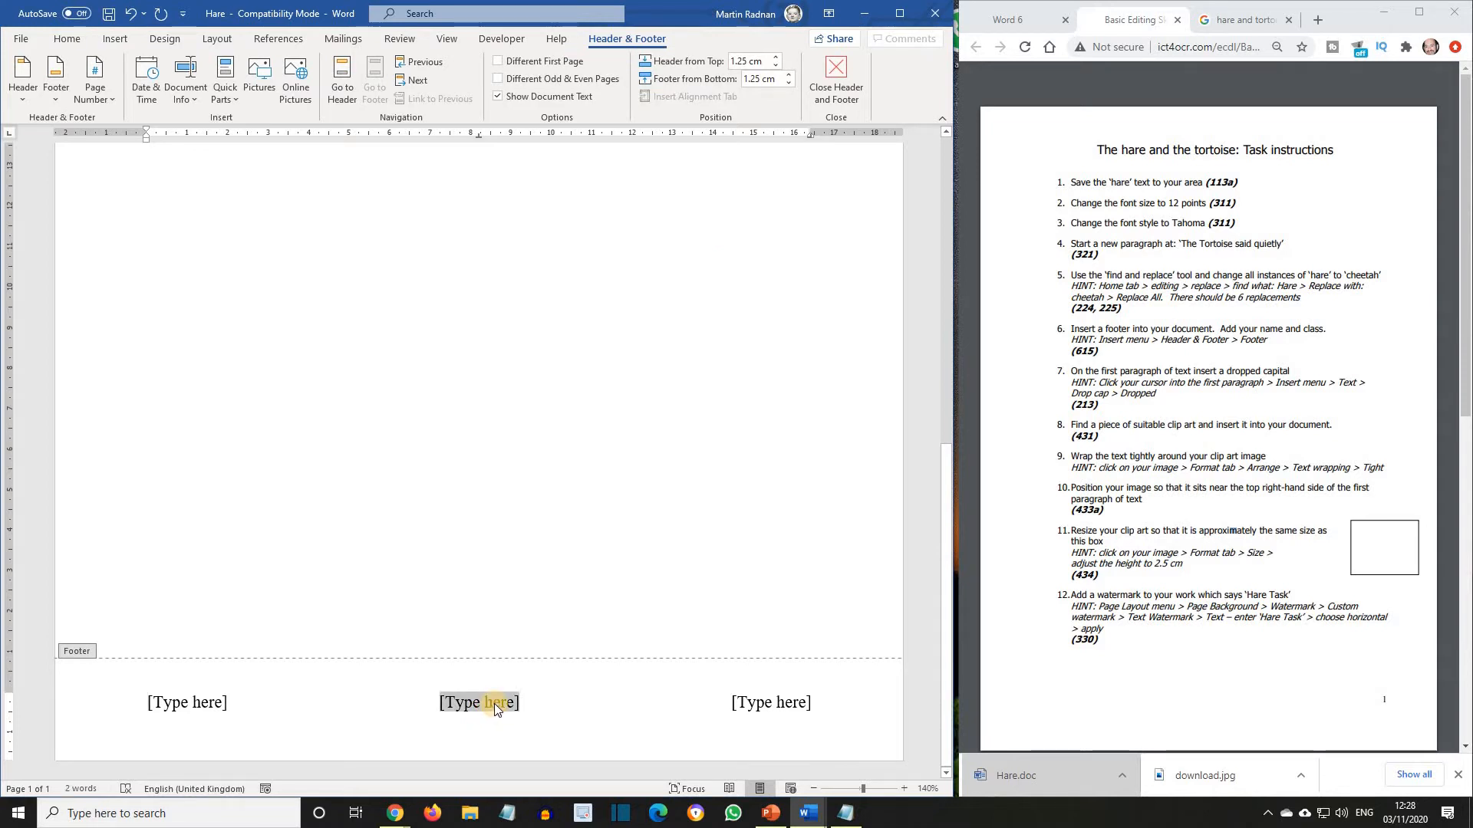
{"action": "type", "text": "Mar"}
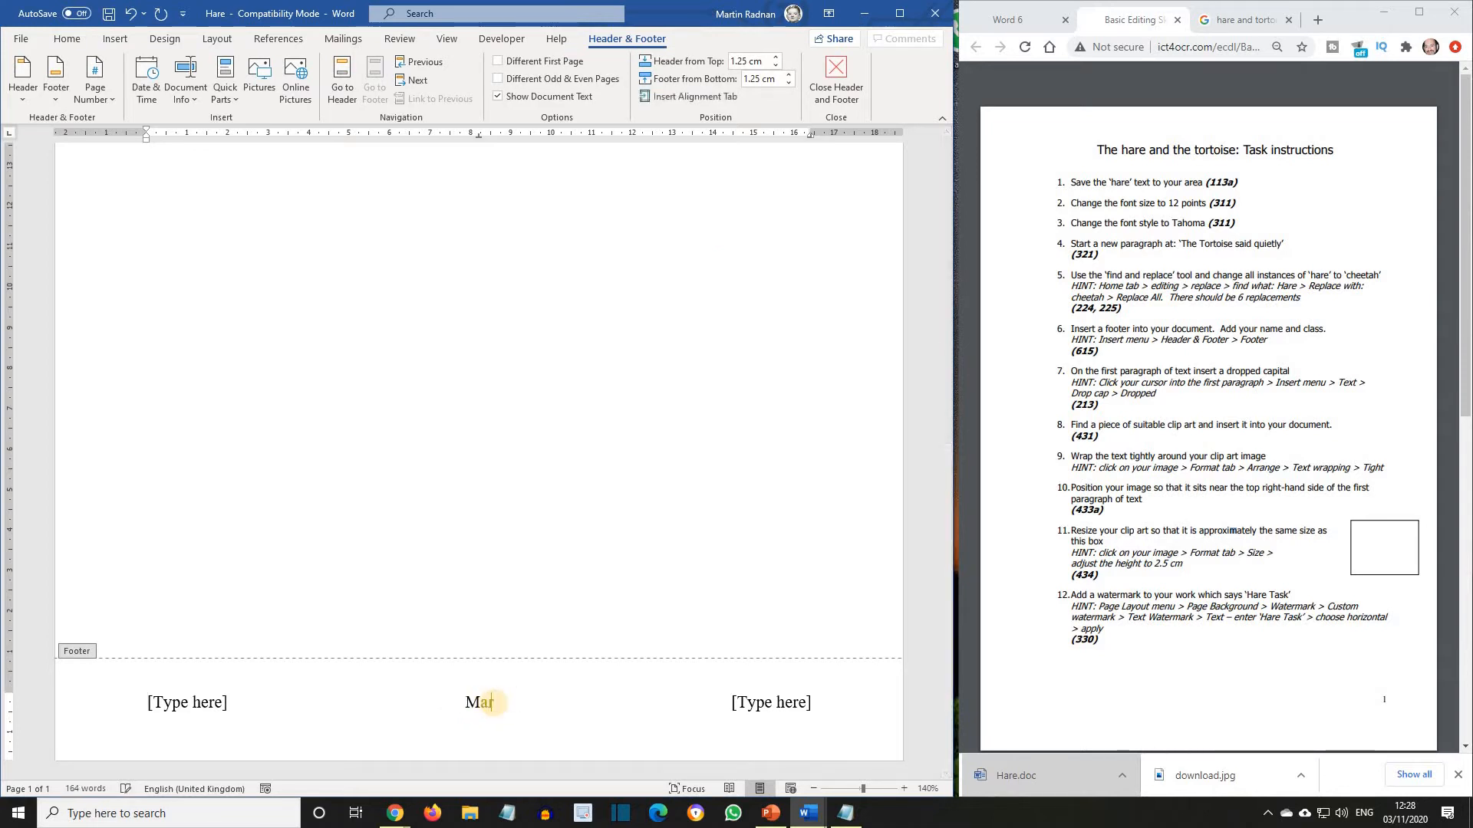
{"action": "type", "text": "tin Radnan"}
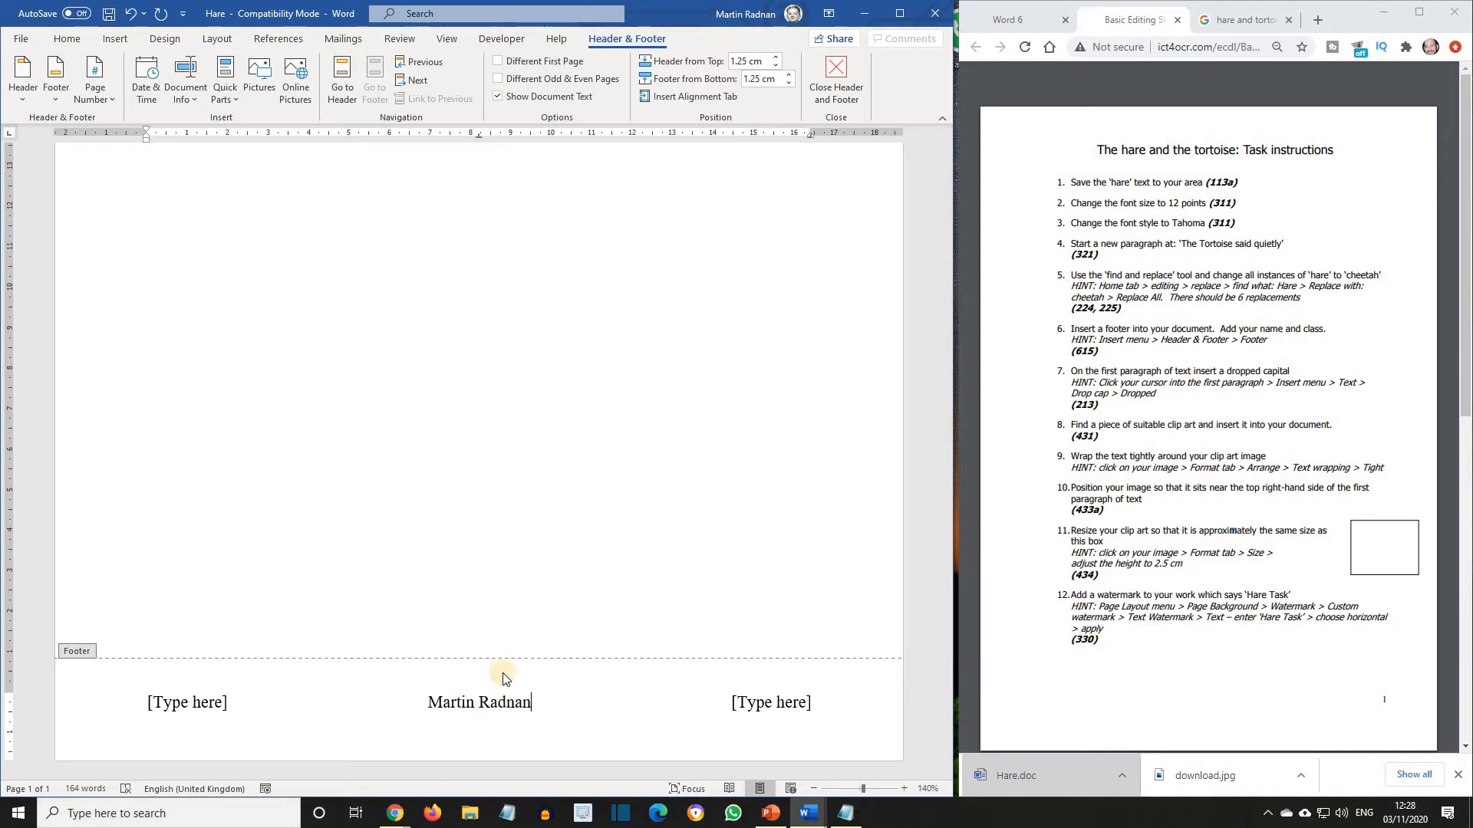
{"action": "left_click", "coordinate": [765, 708]}
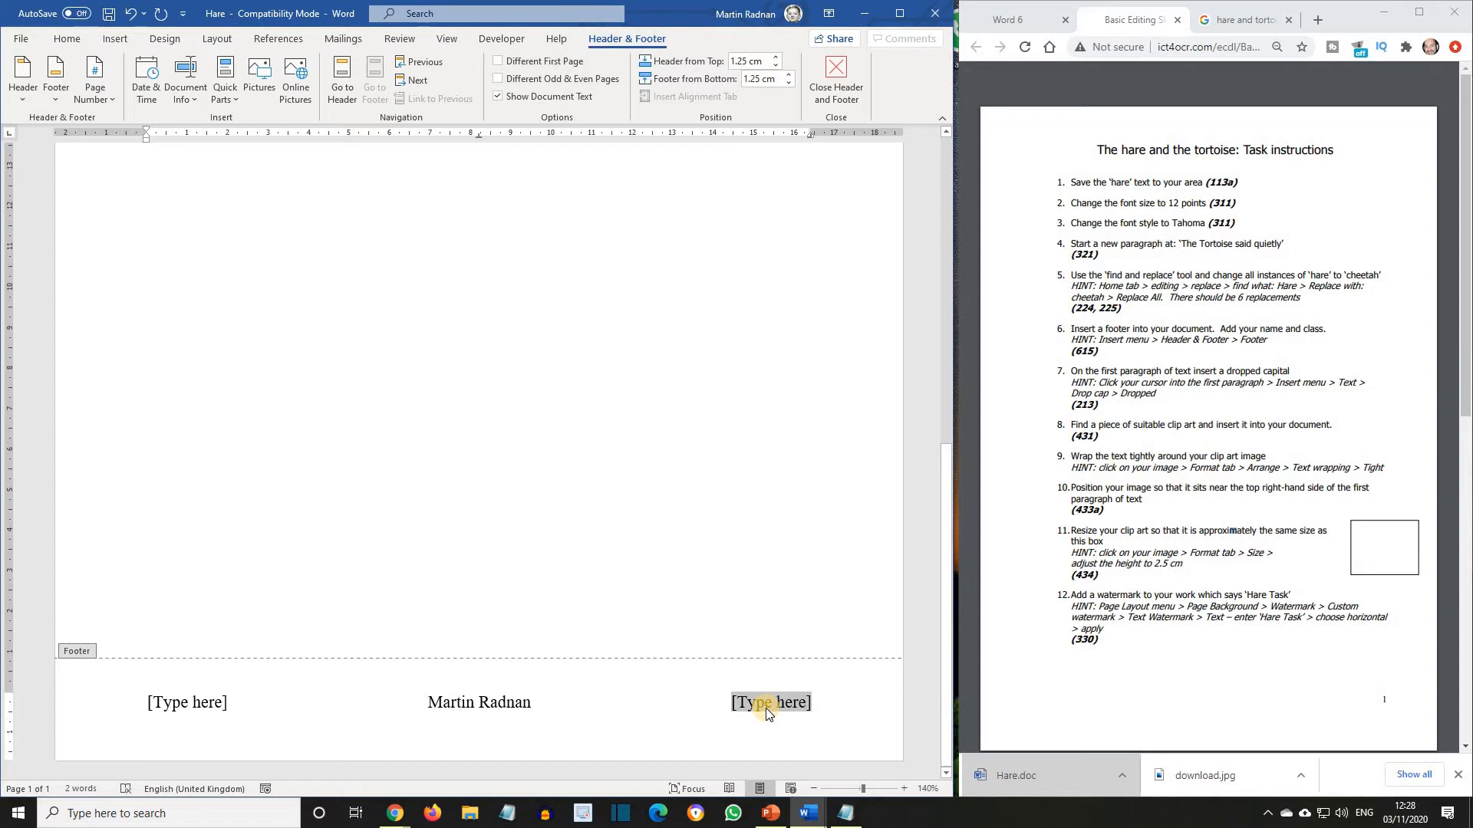
{"action": "type", "text": "IC"}
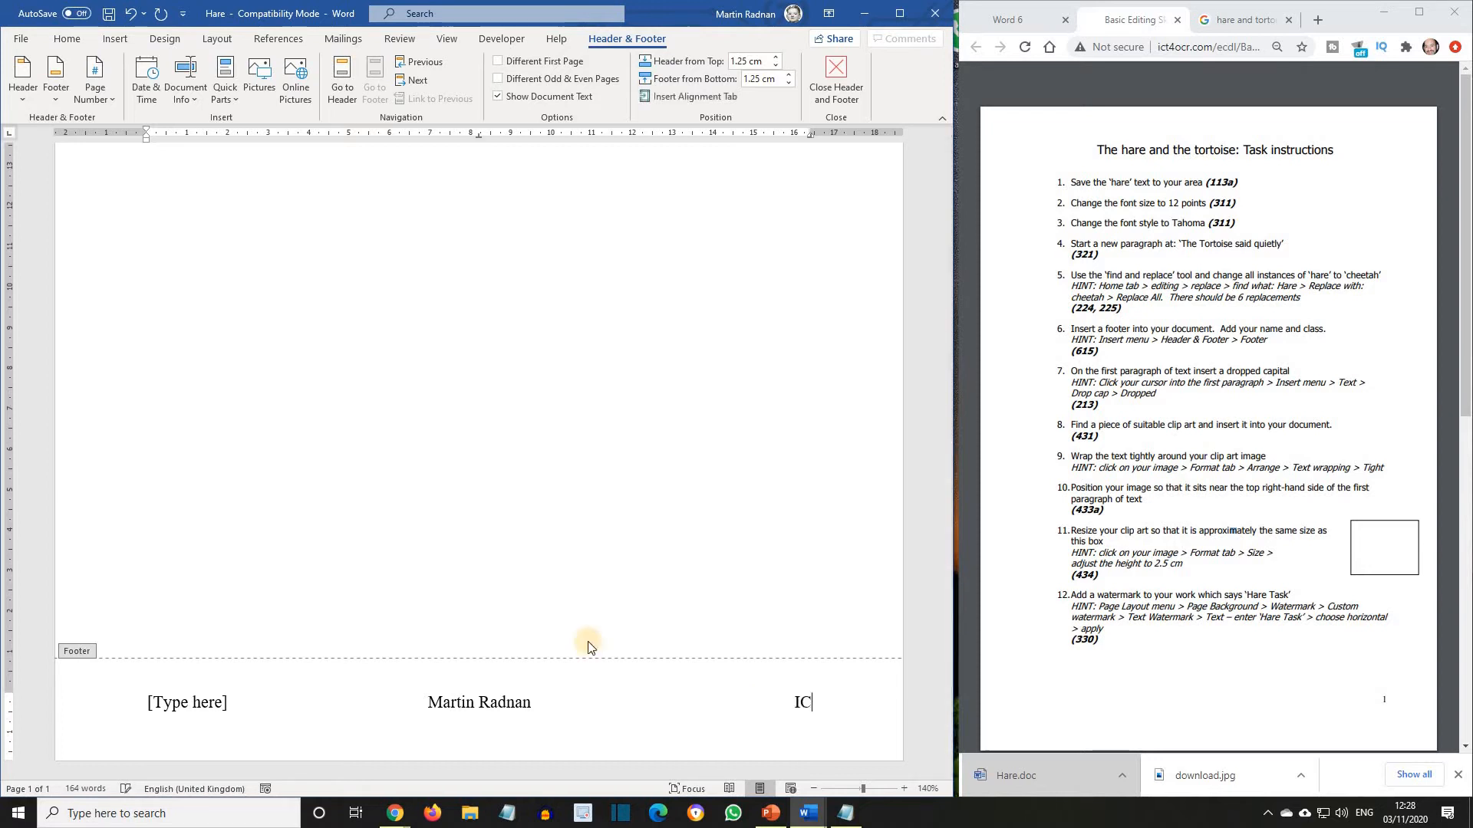
{"action": "type", "text": "T9A"}
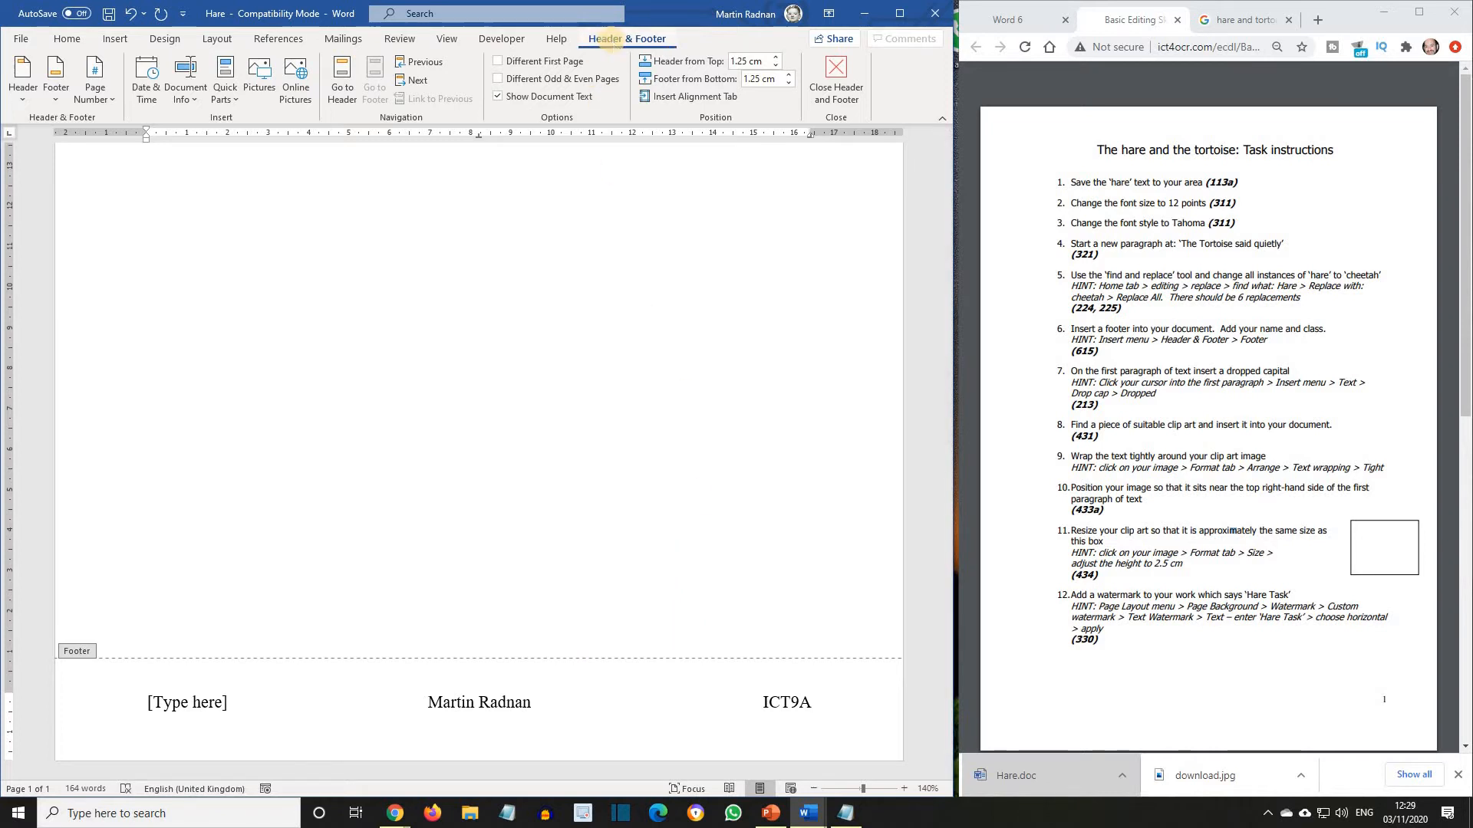
{"action": "left_click", "coordinate": [830, 80]}
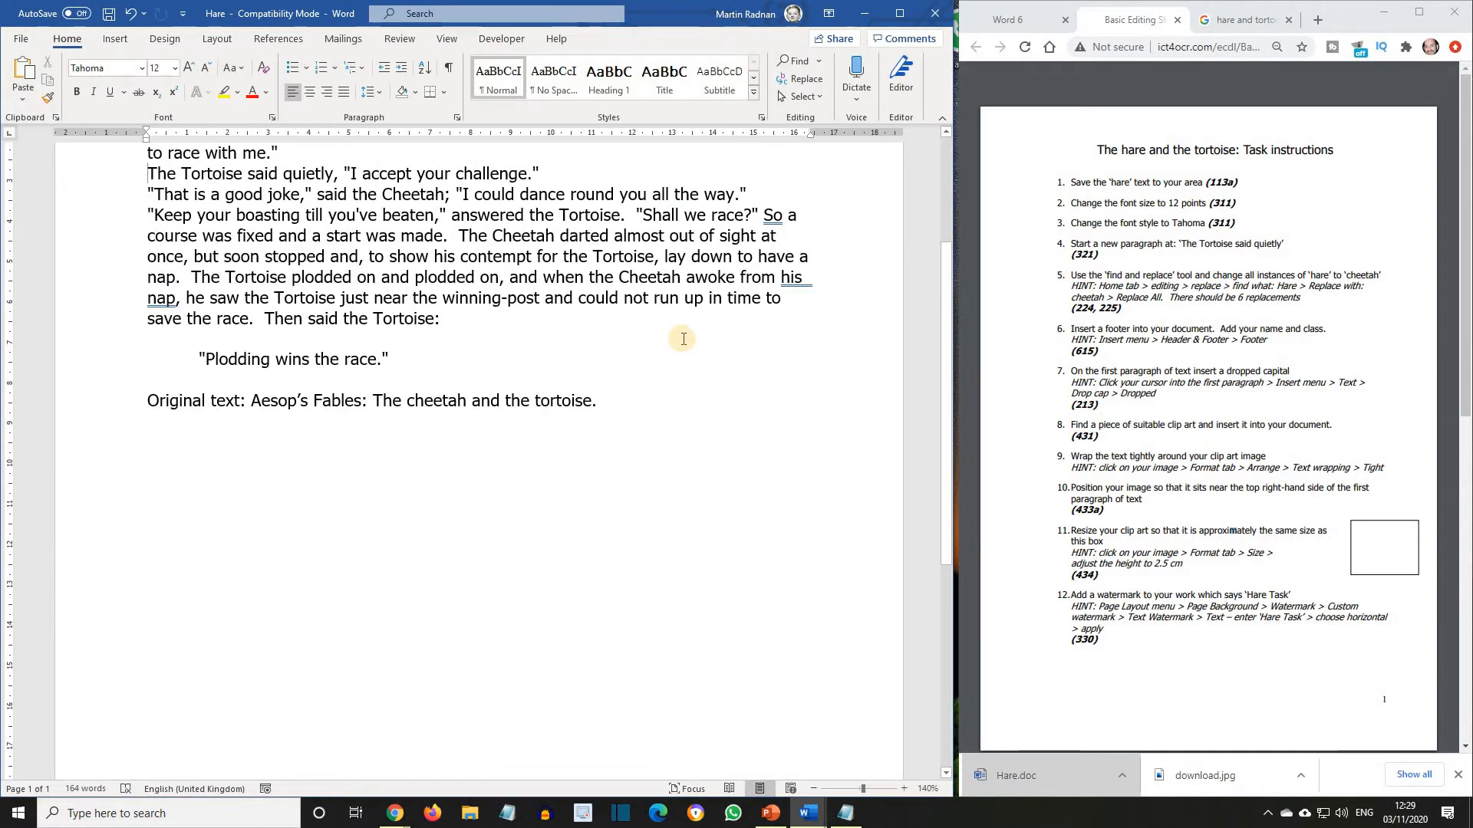
Apply a Dropped drop cap to the first body paragraph, beginning "The Cheetah was once boasting".
{"action": "scroll", "coordinate": [683, 338], "scroll_direction": "down", "scroll_amount": 9}
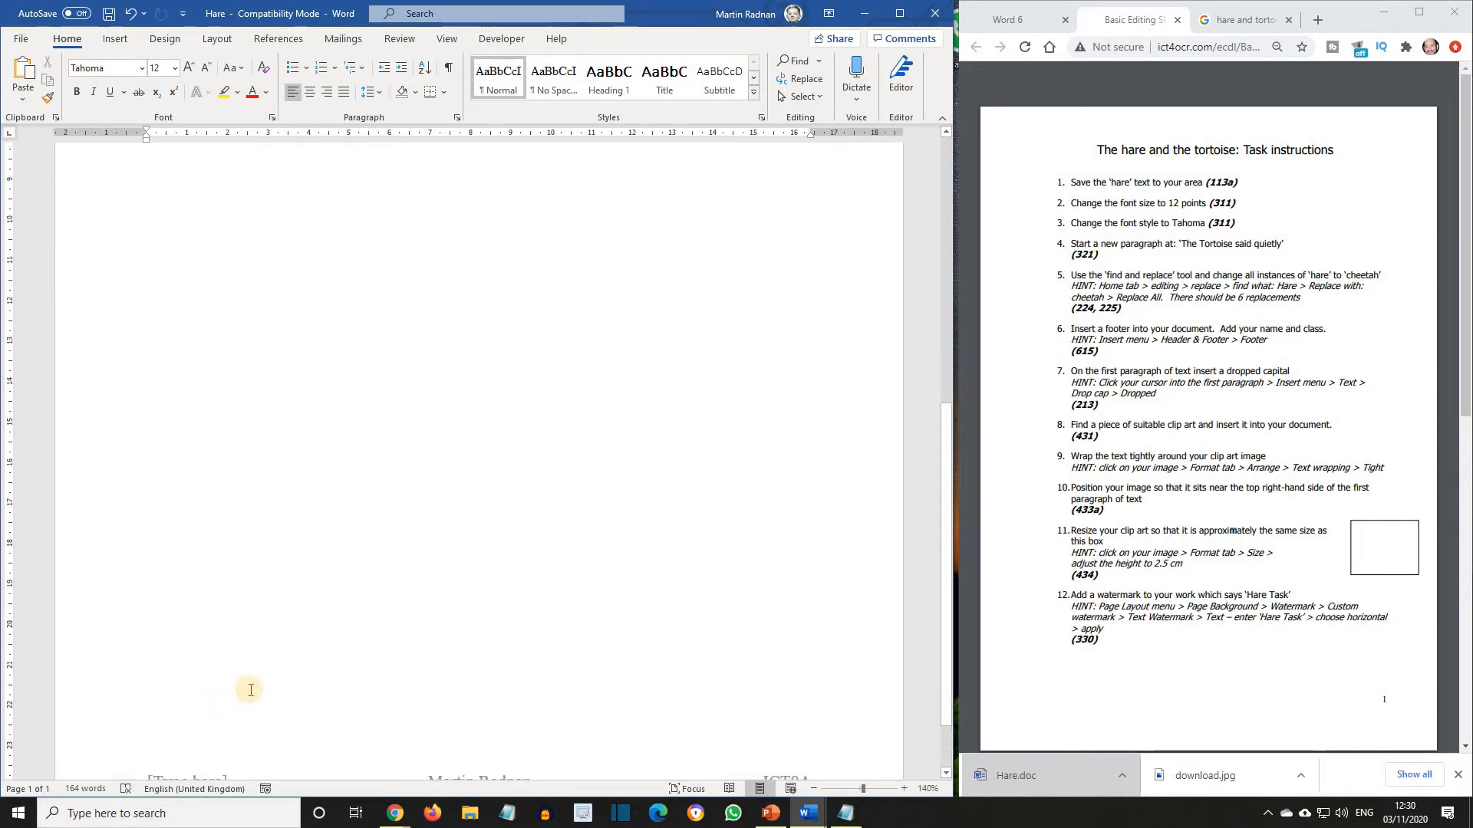
{"action": "scroll", "coordinate": [254, 687], "scroll_direction": "up", "scroll_amount": 10}
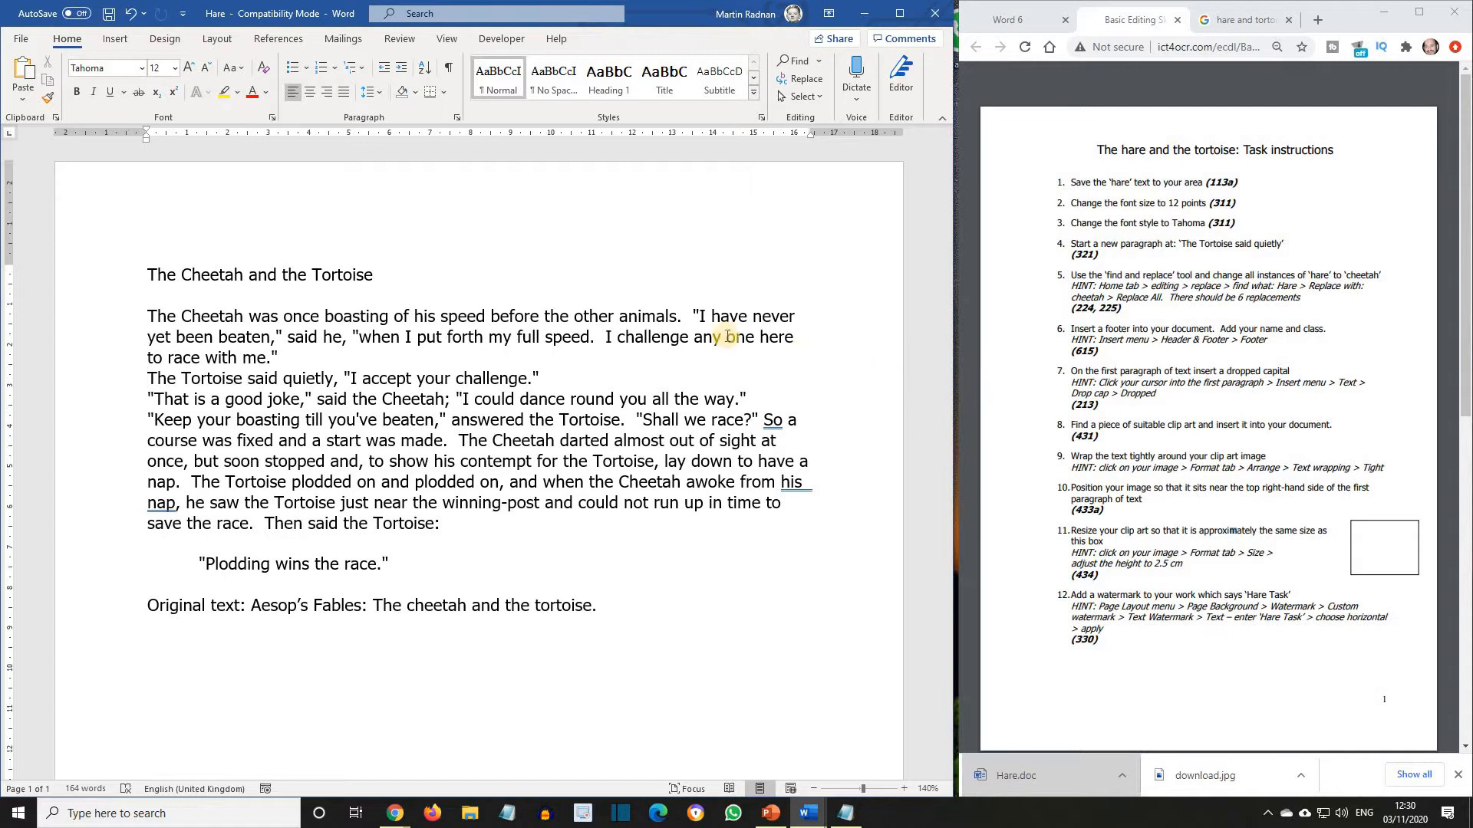
{"action": "left_click", "coordinate": [251, 316]}
{"action": "left_click", "coordinate": [126, 42]}
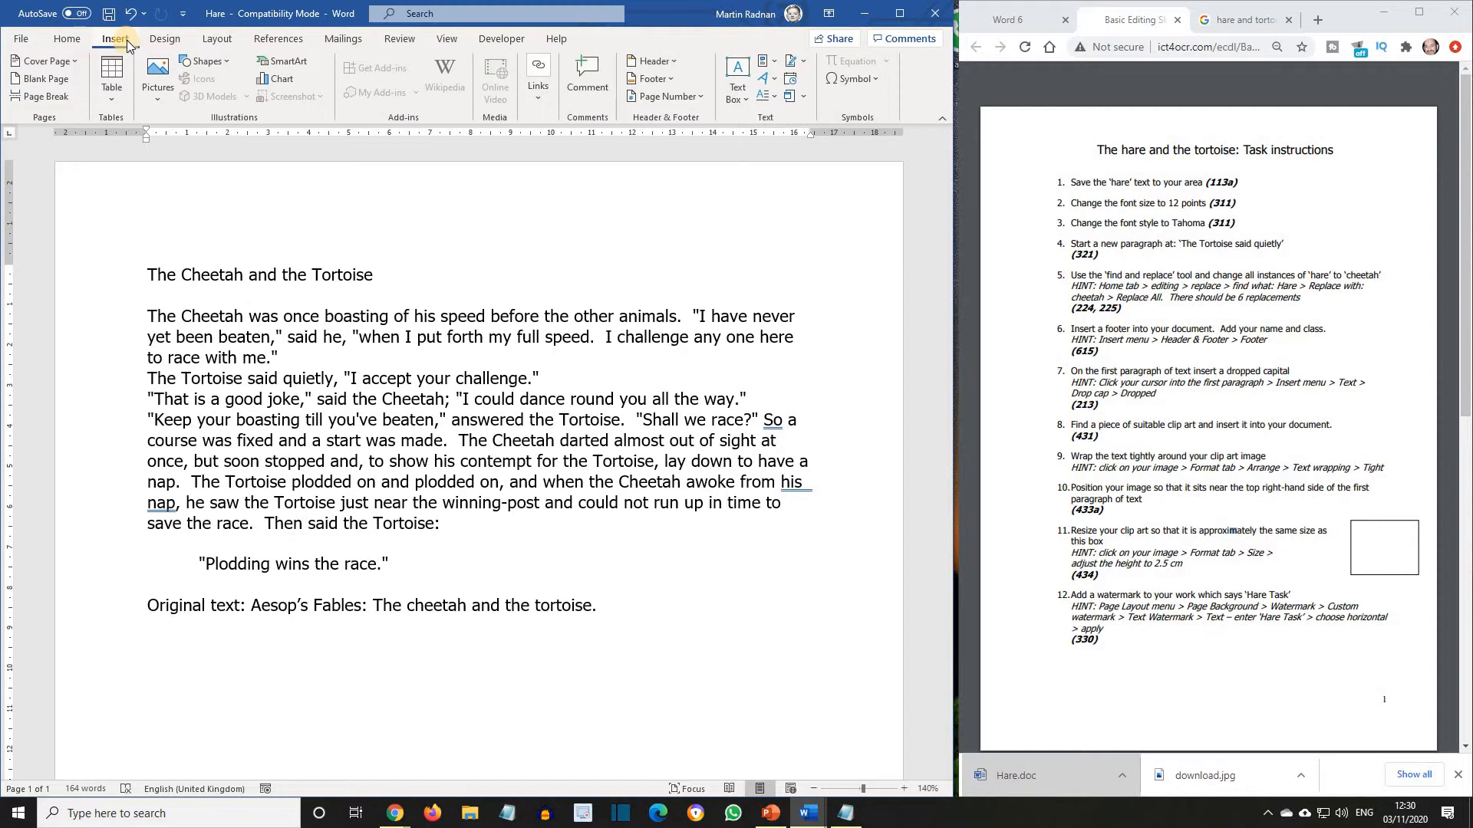
{"action": "left_click", "coordinate": [762, 95]}
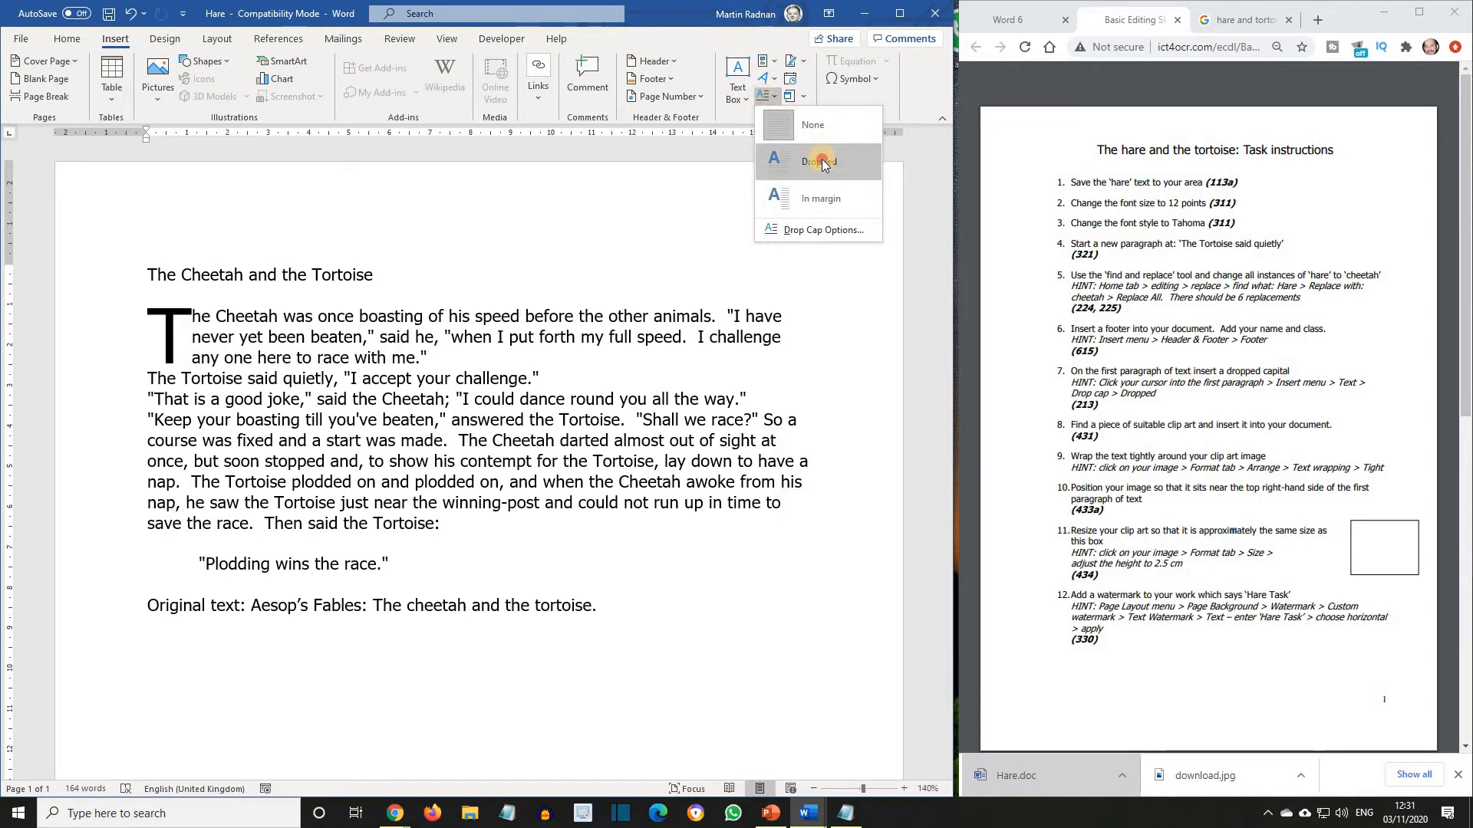
{"action": "left_click", "coordinate": [819, 162]}
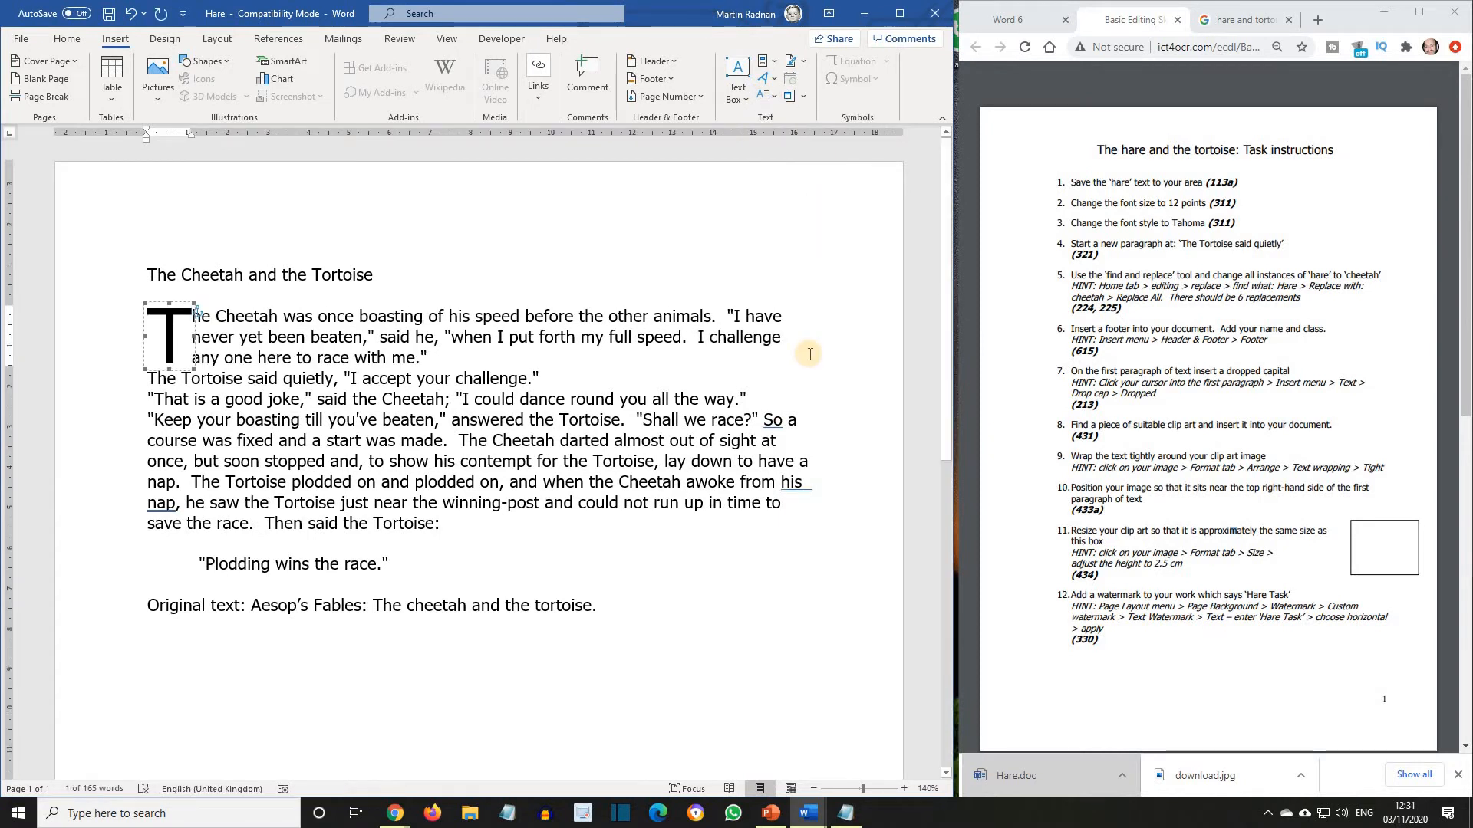
{"action": "left_click", "coordinate": [810, 354]}
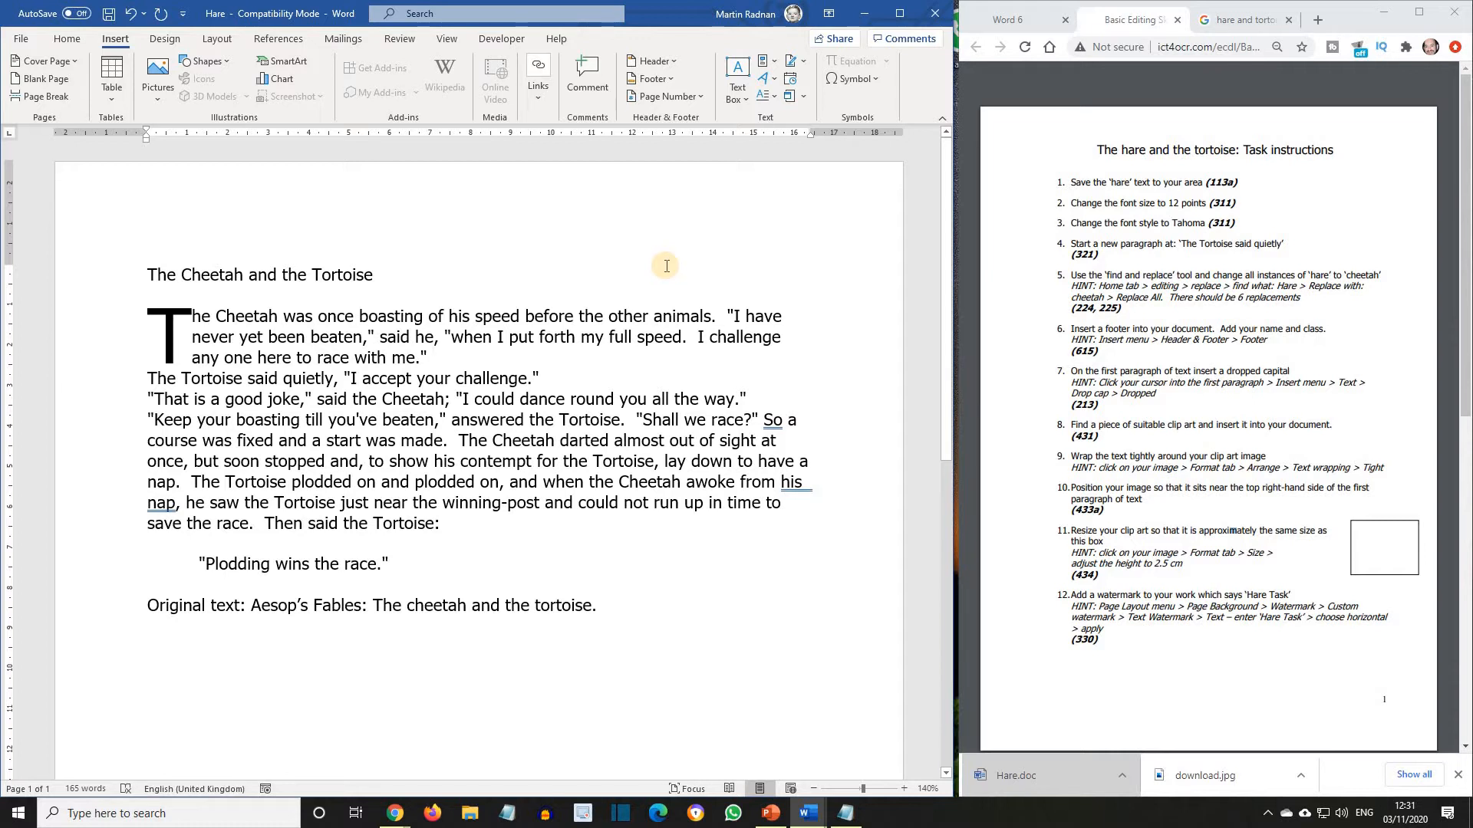
Switch to Chrome and search Google Images for "hare and tortoise clipart".
{"action": "left_click", "coordinate": [397, 814]}
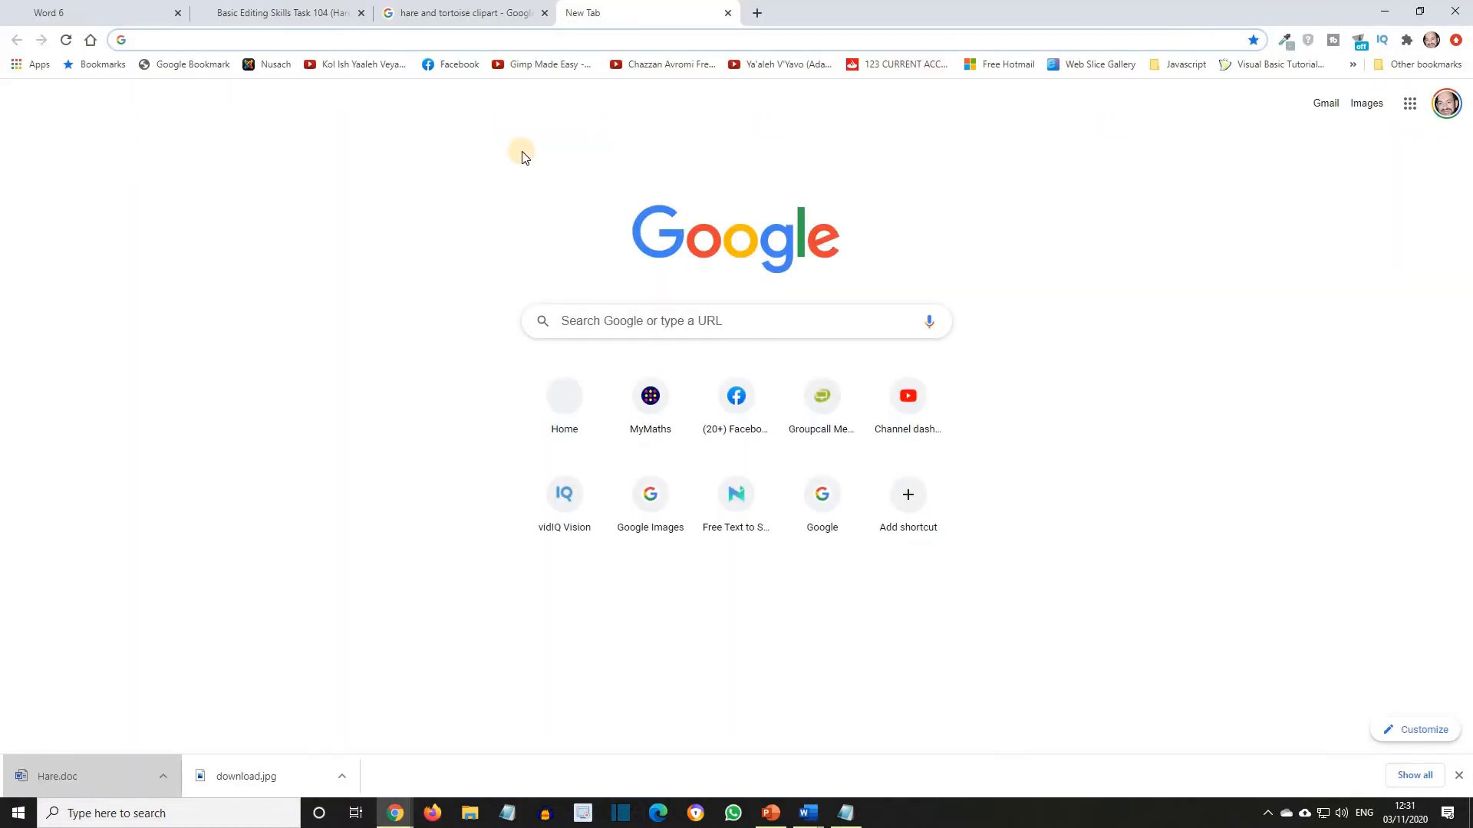
{"action": "left_click", "coordinate": [1370, 104]}
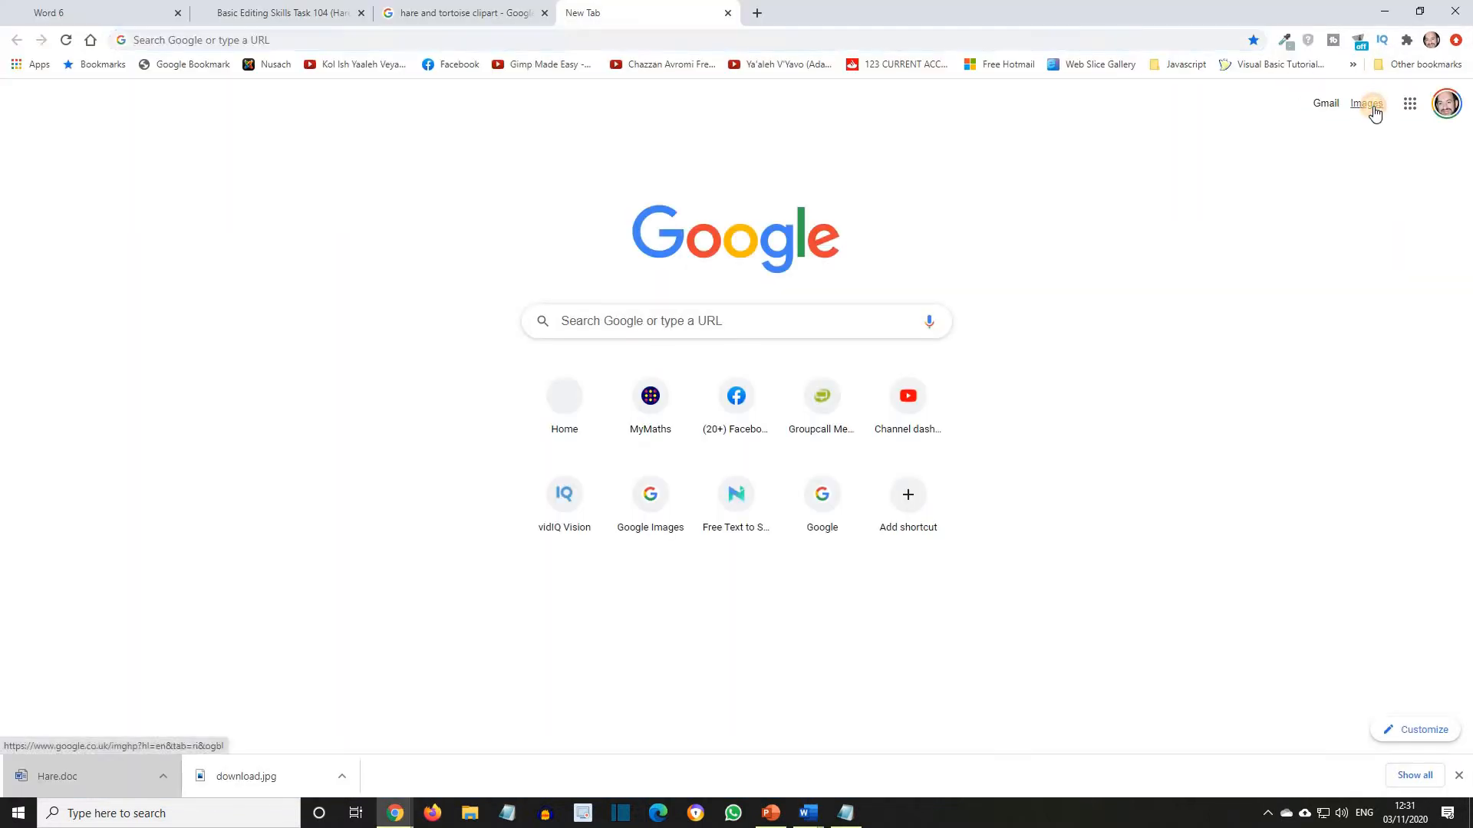
{"action": "left_click", "coordinate": [594, 310]}
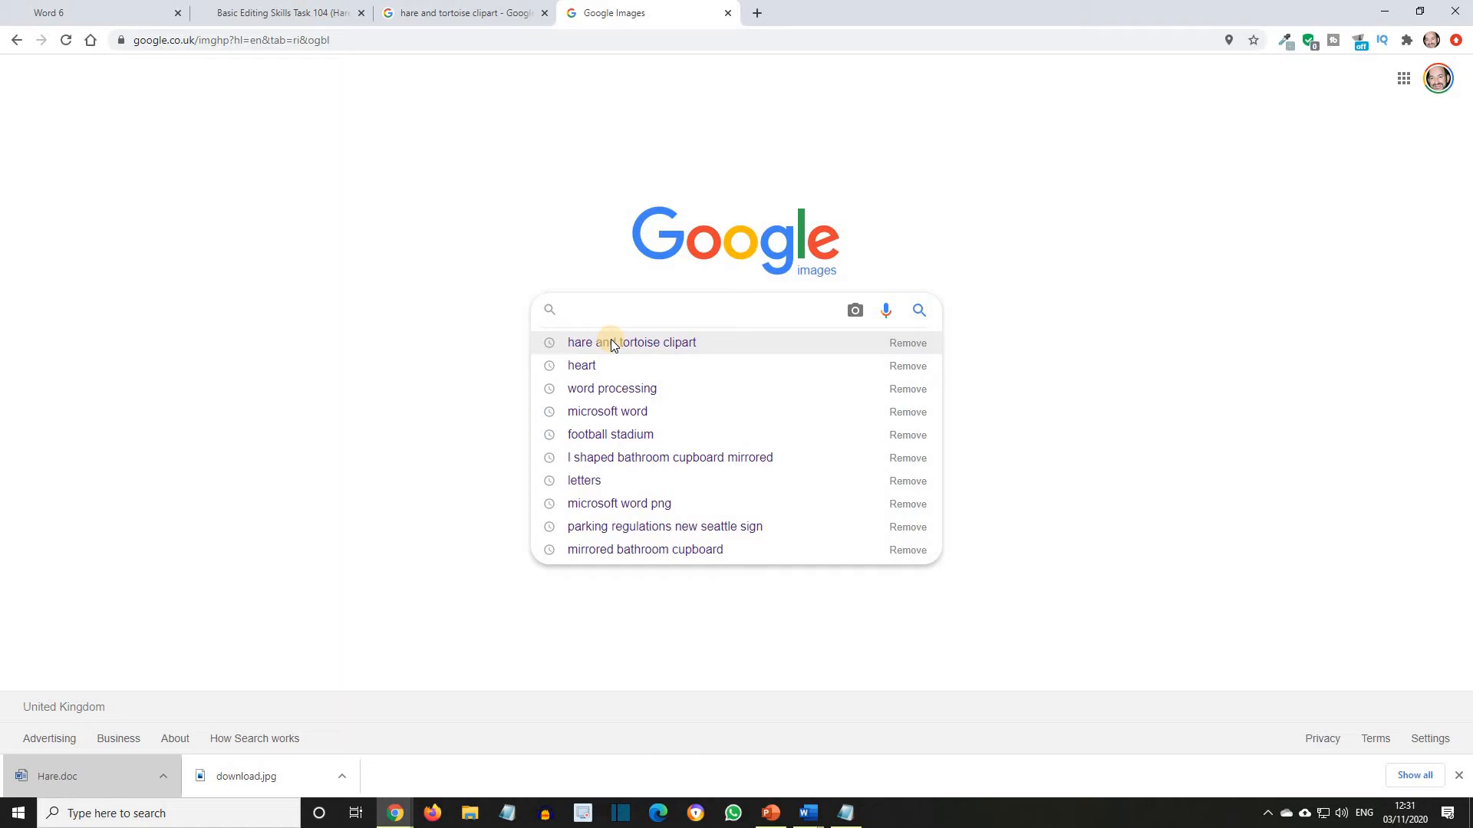
{"action": "left_click", "coordinate": [611, 342]}
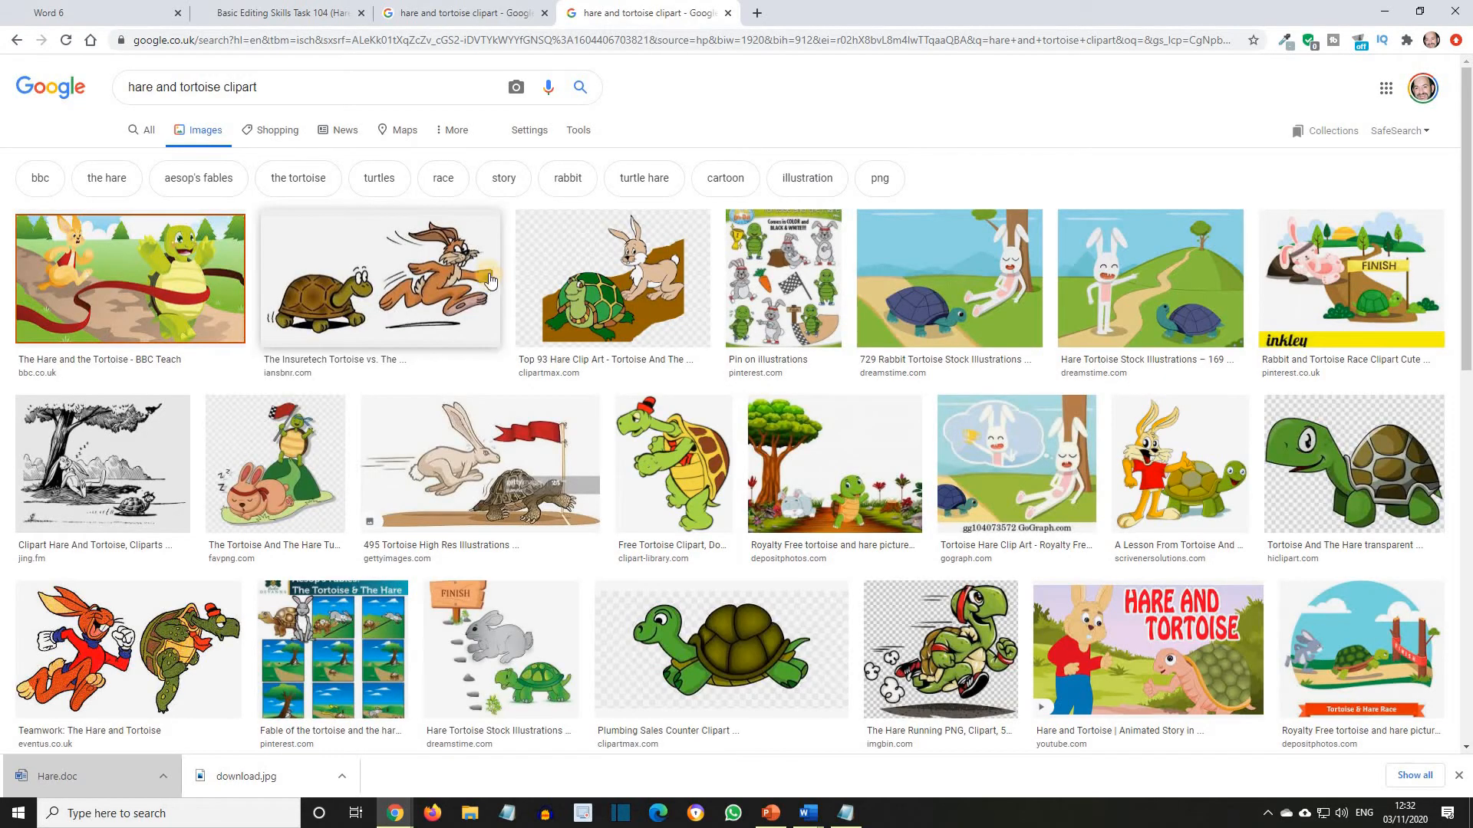
Save the BBC Teach hare and tortoise picture as "download" in the Lesson 6 Hare folder.
{"action": "left_click", "coordinate": [158, 285]}
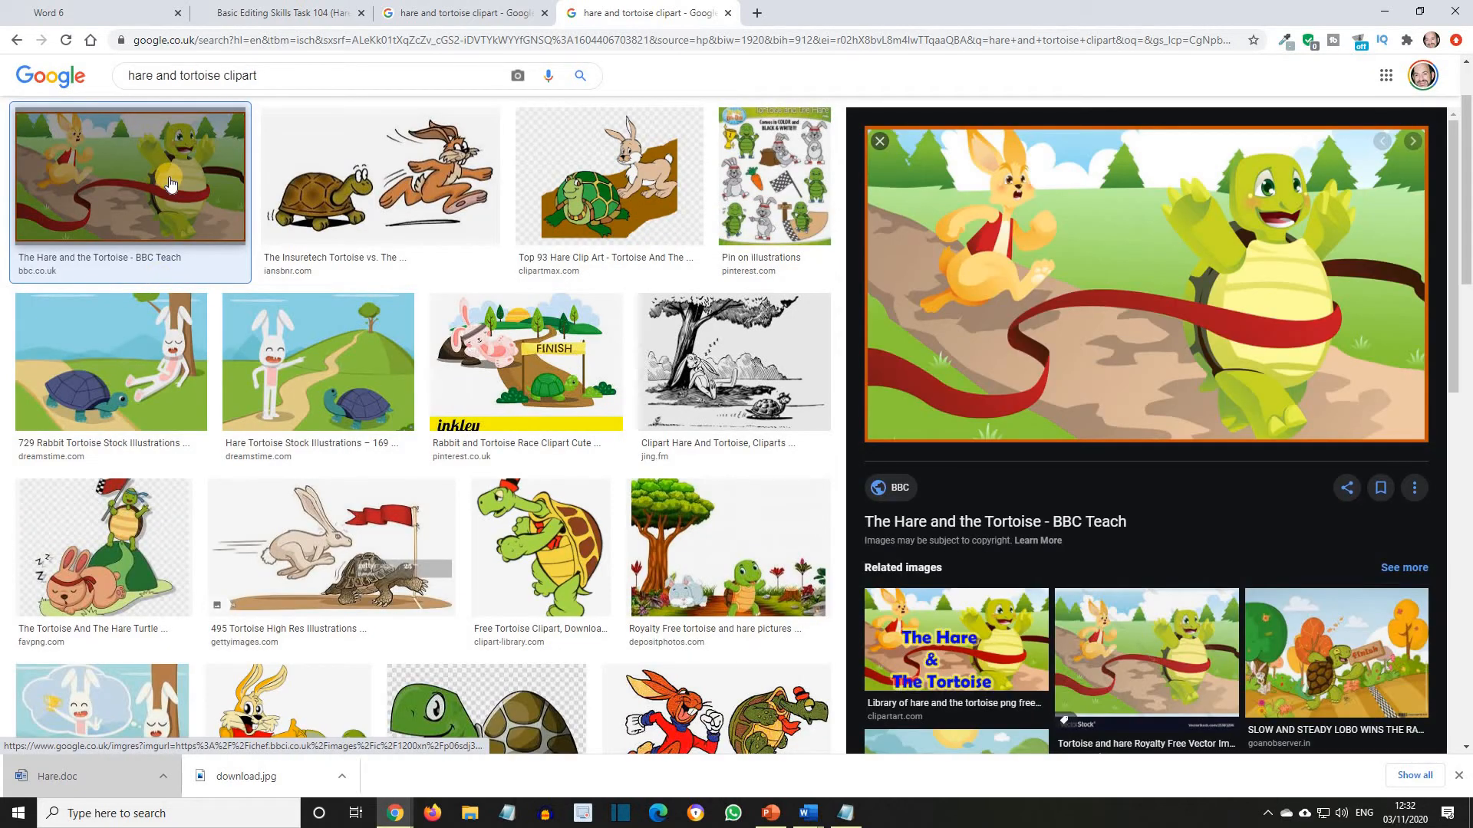
{"action": "right_click", "coordinate": [170, 178]}
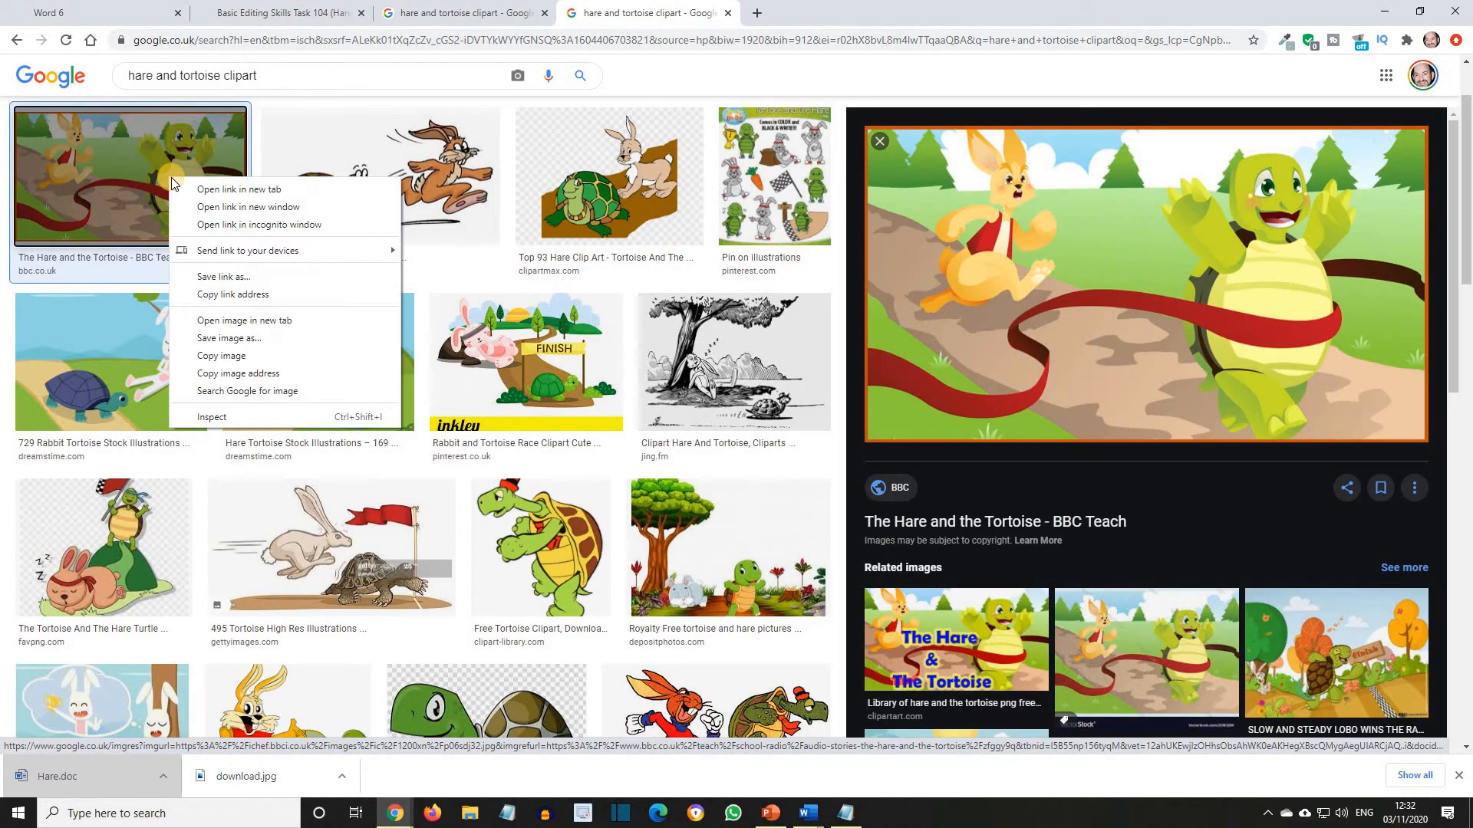
{"action": "left_click", "coordinate": [241, 337]}
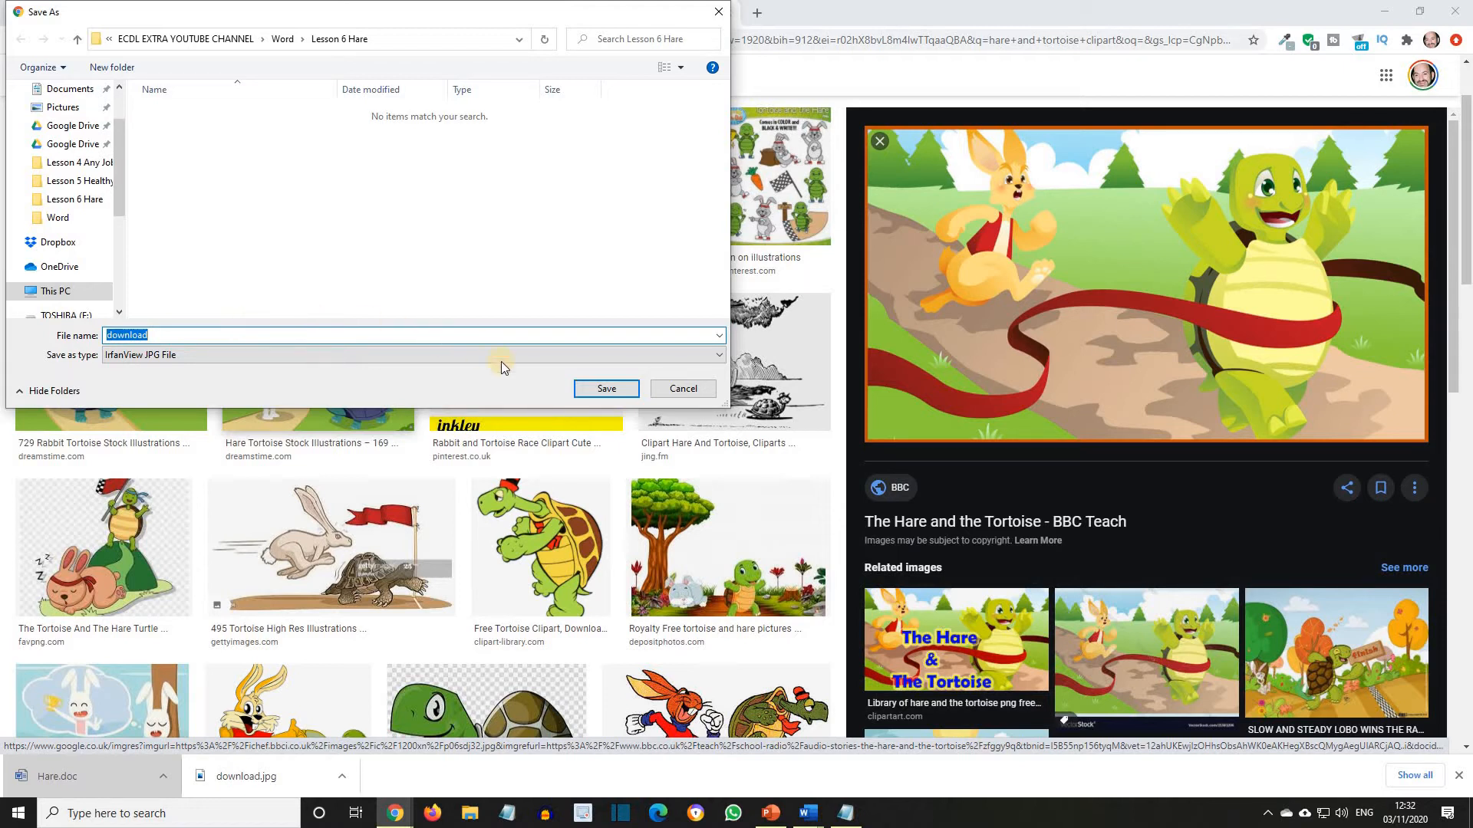
{"action": "left_click", "coordinate": [608, 390]}
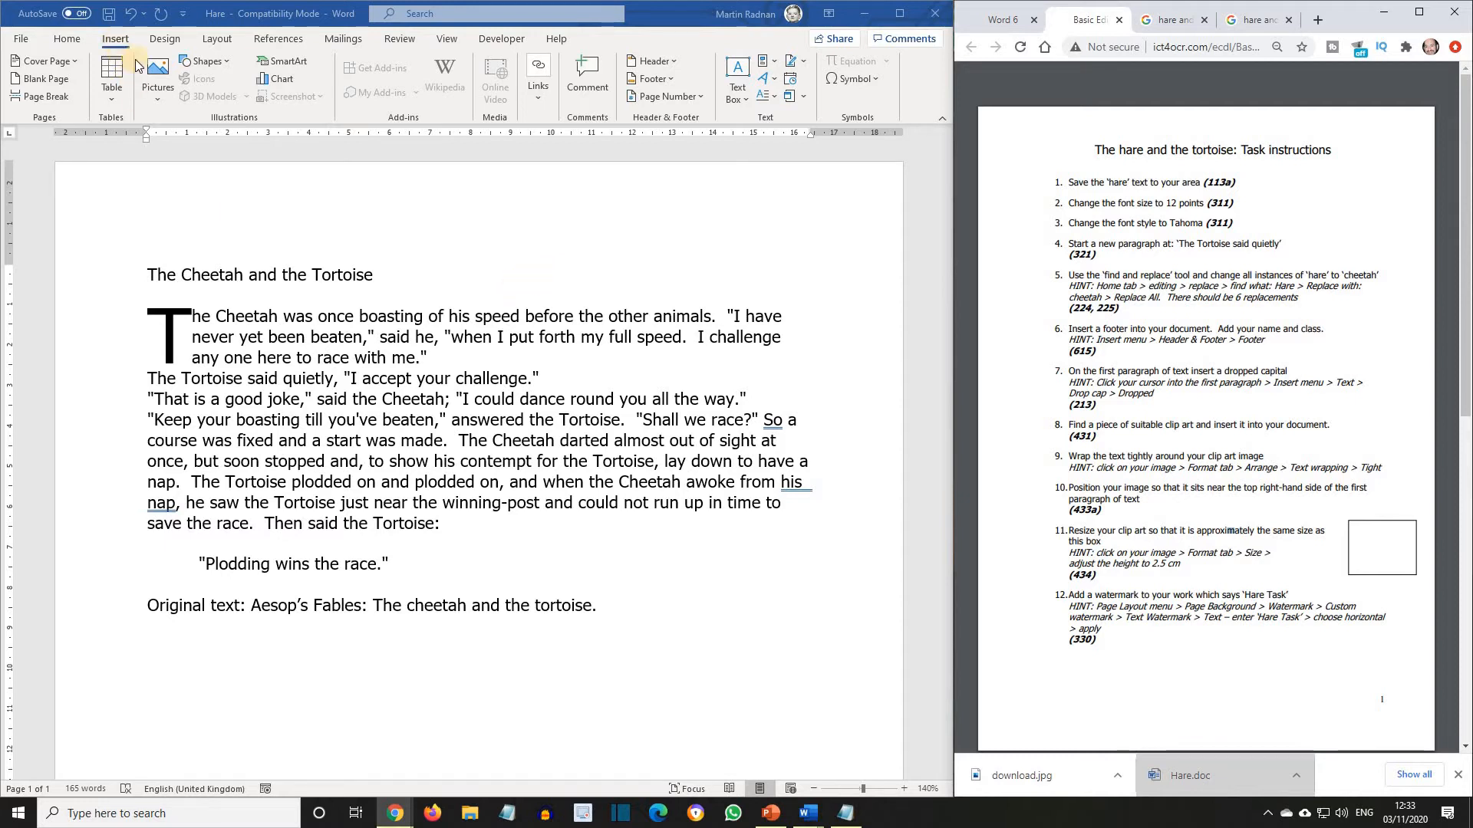
Switch to Word and insert the picture "download" from the Lesson 6 Hare folder into the document.
{"action": "left_click", "coordinate": [164, 92]}
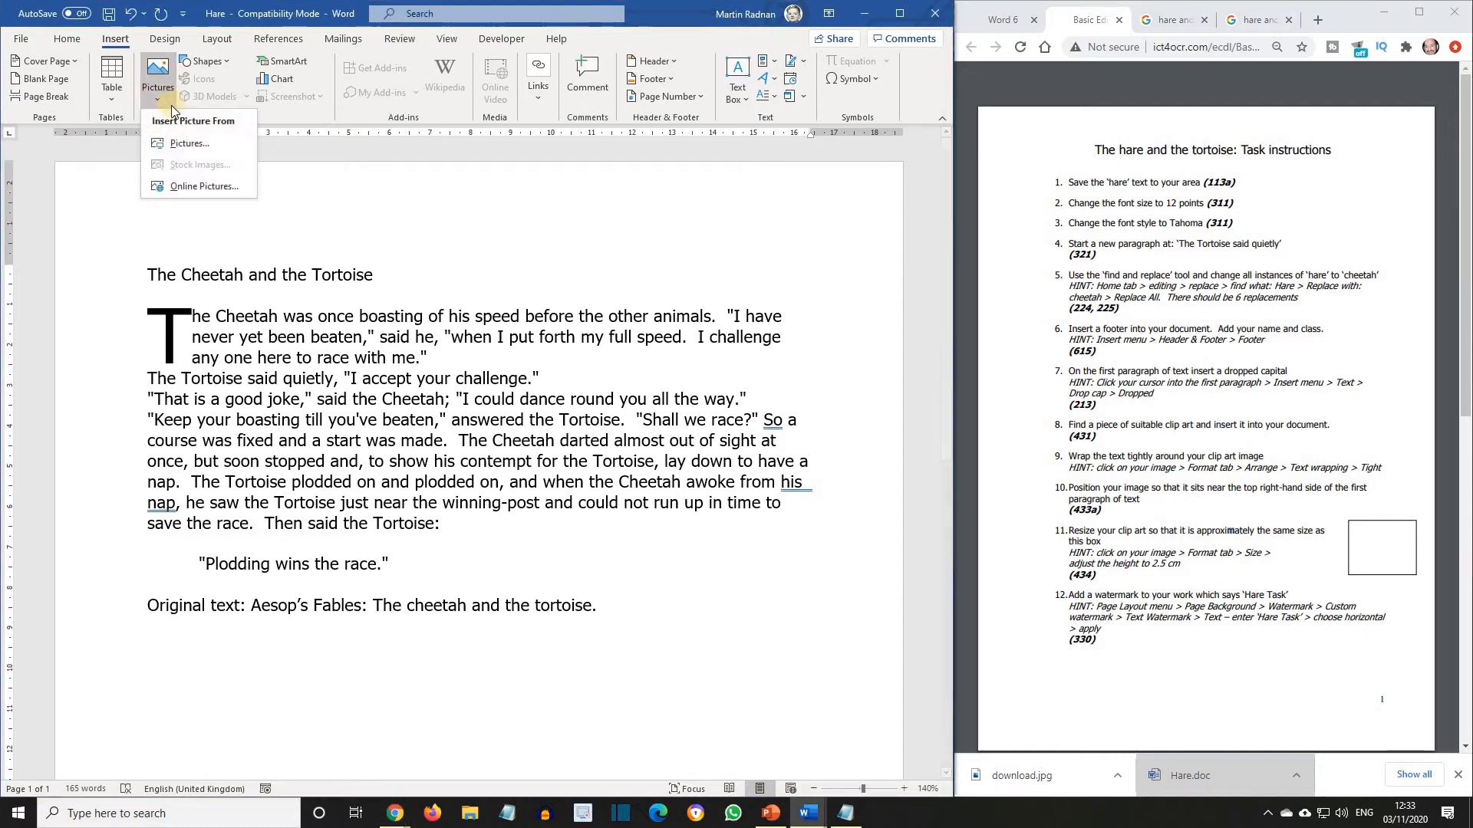
{"action": "left_click", "coordinate": [190, 144]}
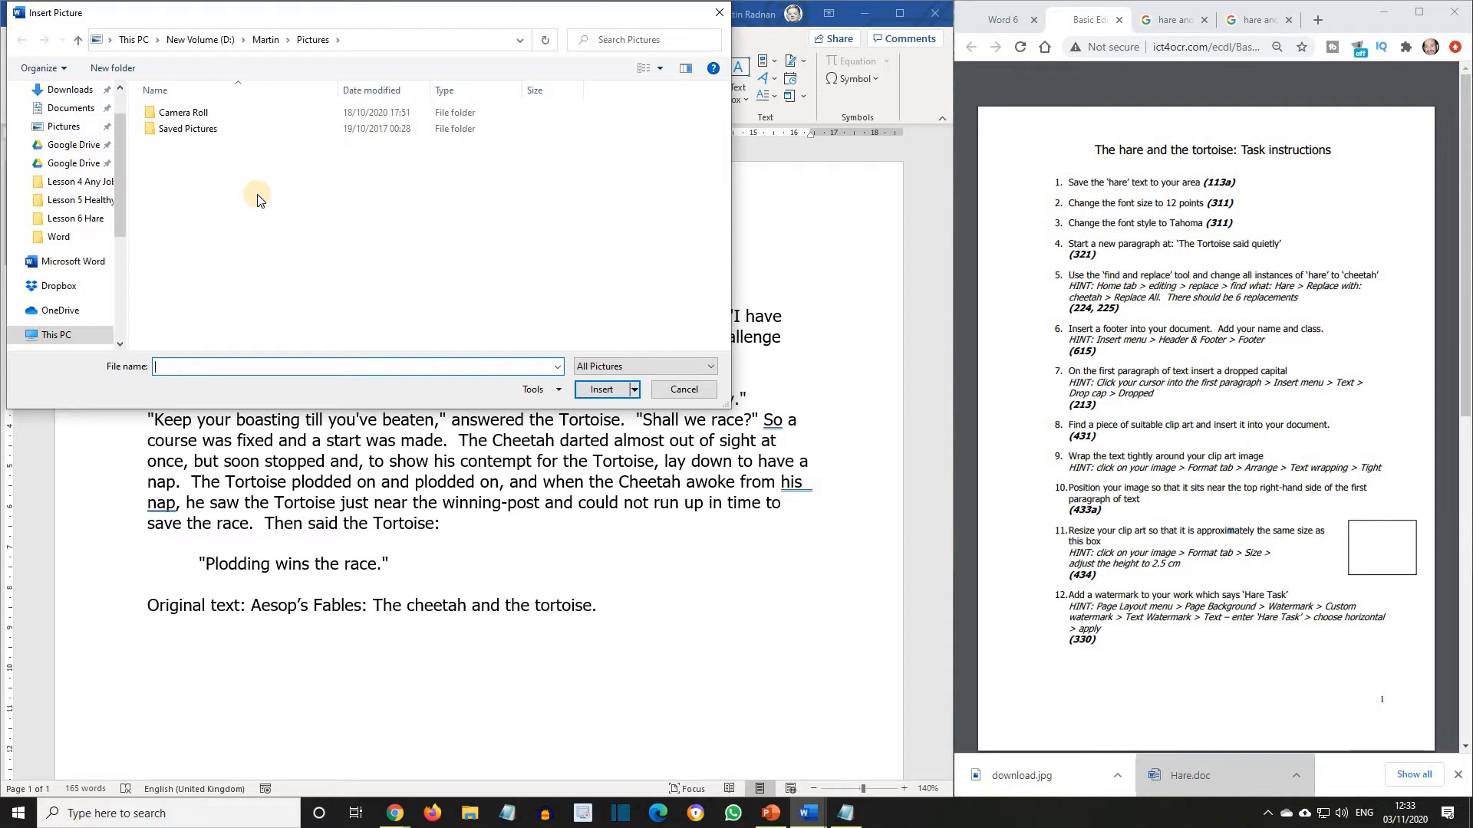
{"action": "left_click", "coordinate": [77, 219]}
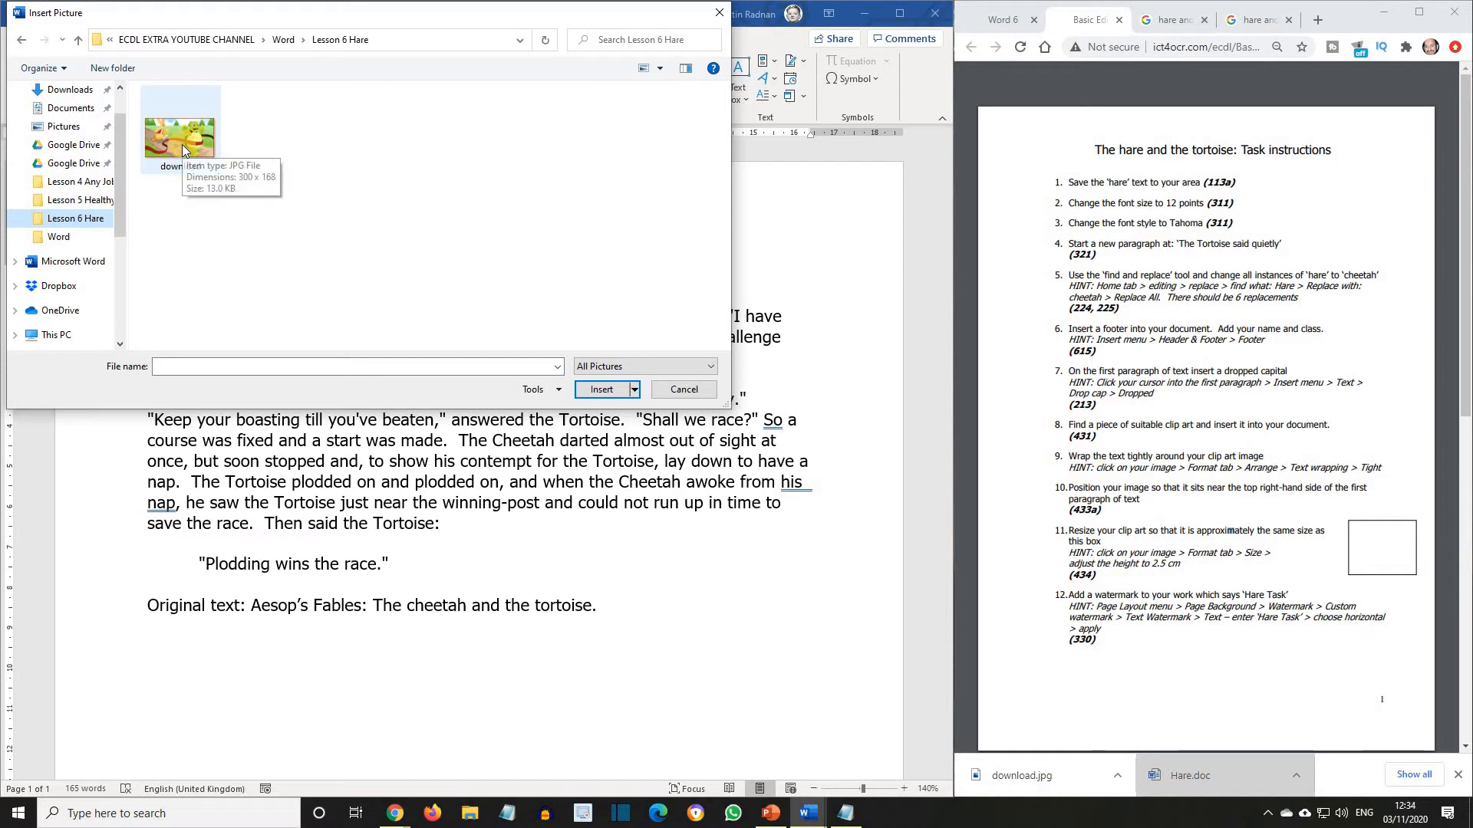
{"action": "left_click", "coordinate": [181, 145]}
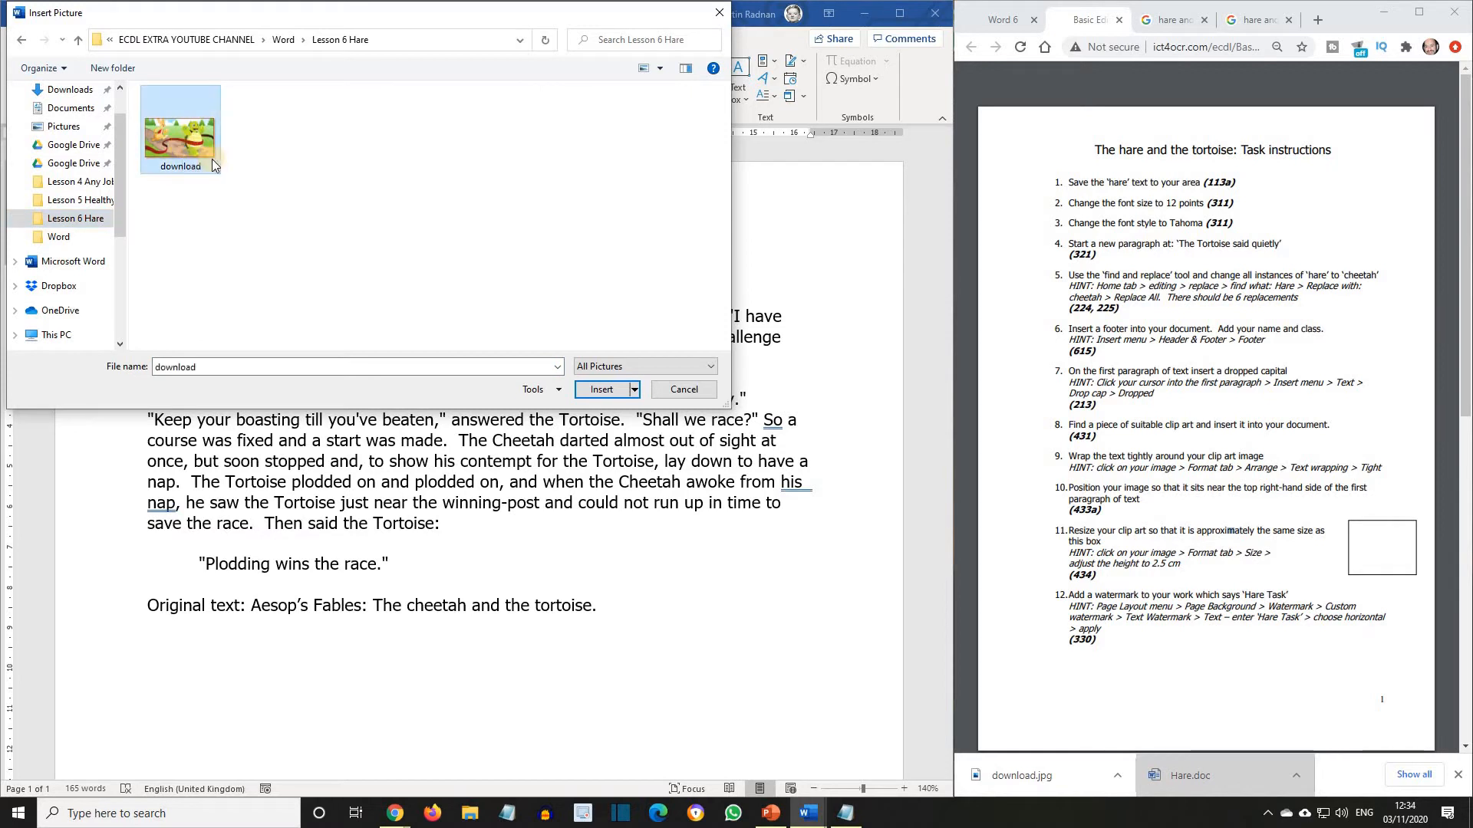
{"action": "left_click", "coordinate": [602, 389]}
{"action": "left_click", "coordinate": [602, 389]}
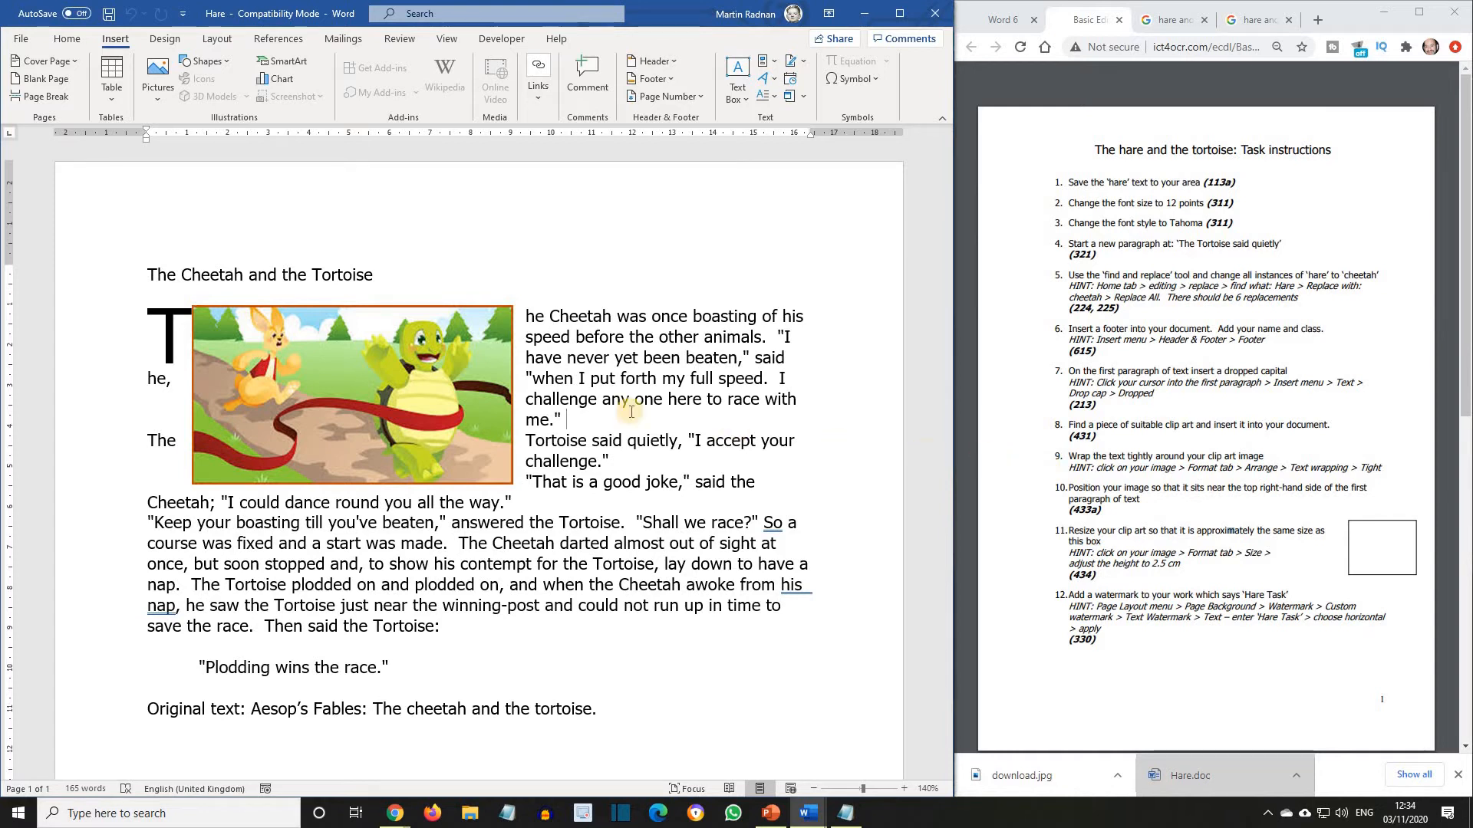
Apply Tight text wrapping to the picture and move it to the right-hand side of the first paragraph.
{"action": "left_click", "coordinate": [418, 405]}
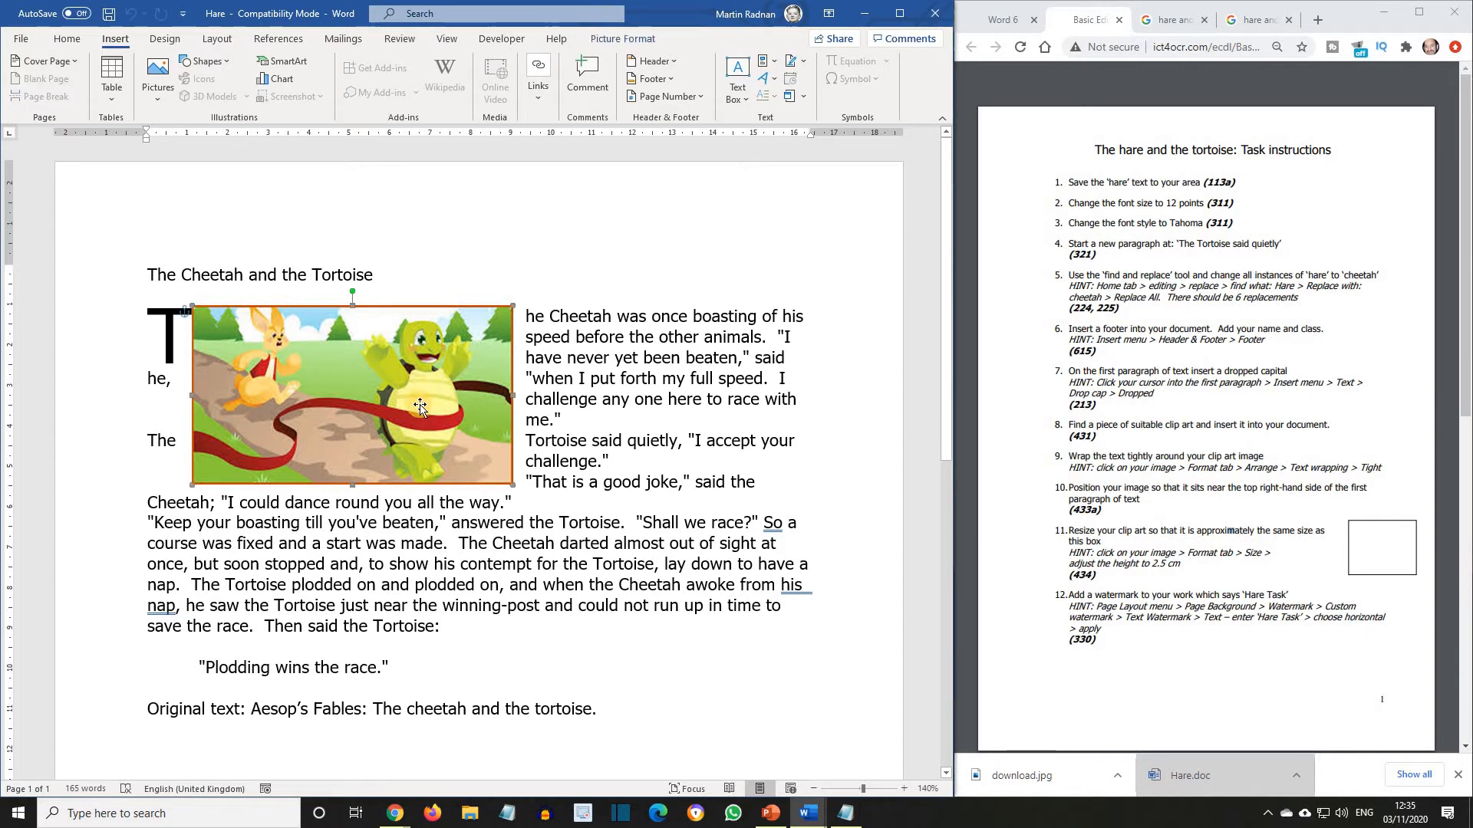
{"action": "left_click", "coordinate": [622, 39]}
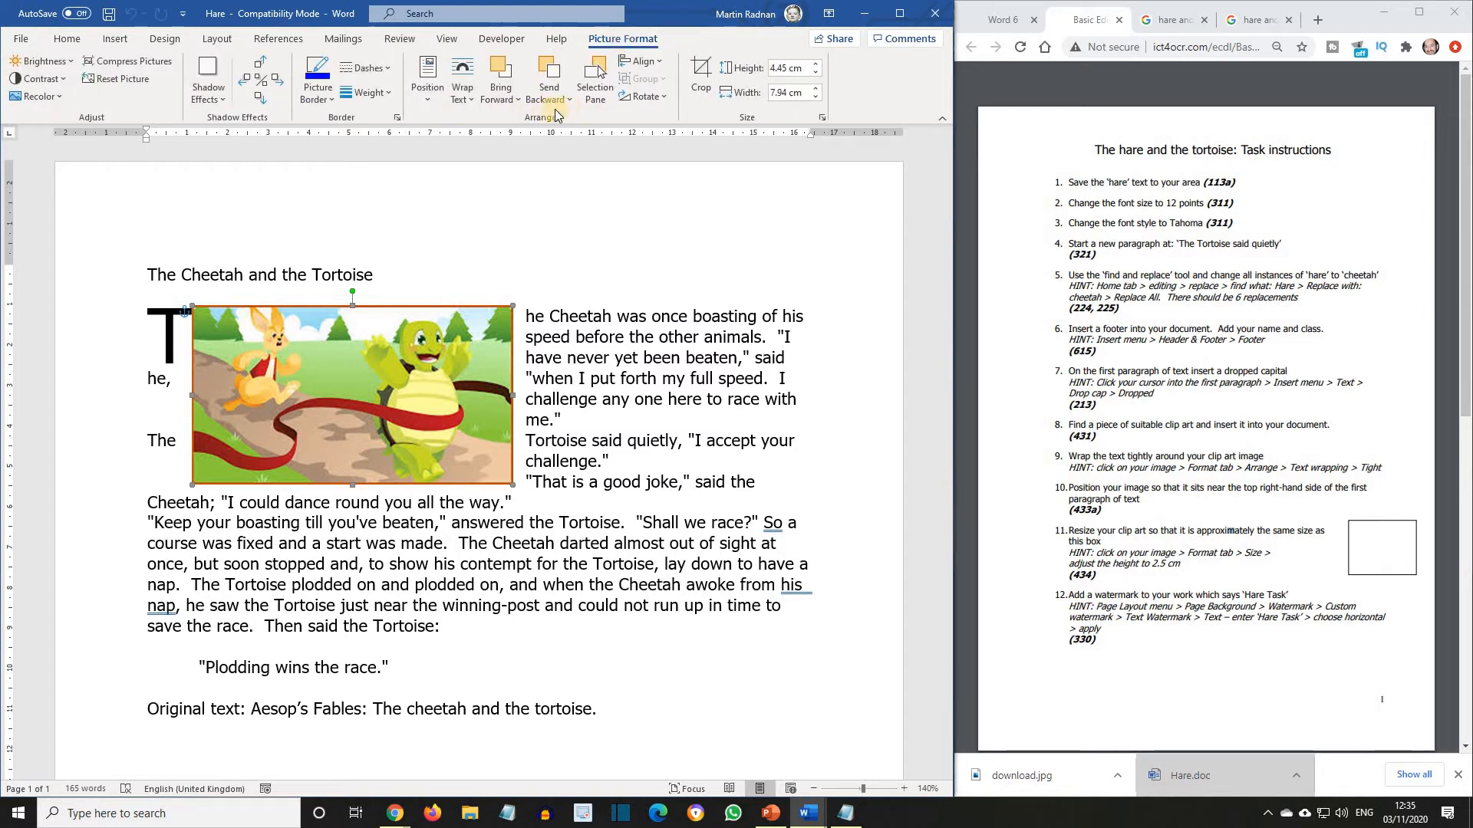
{"action": "left_click", "coordinate": [464, 92]}
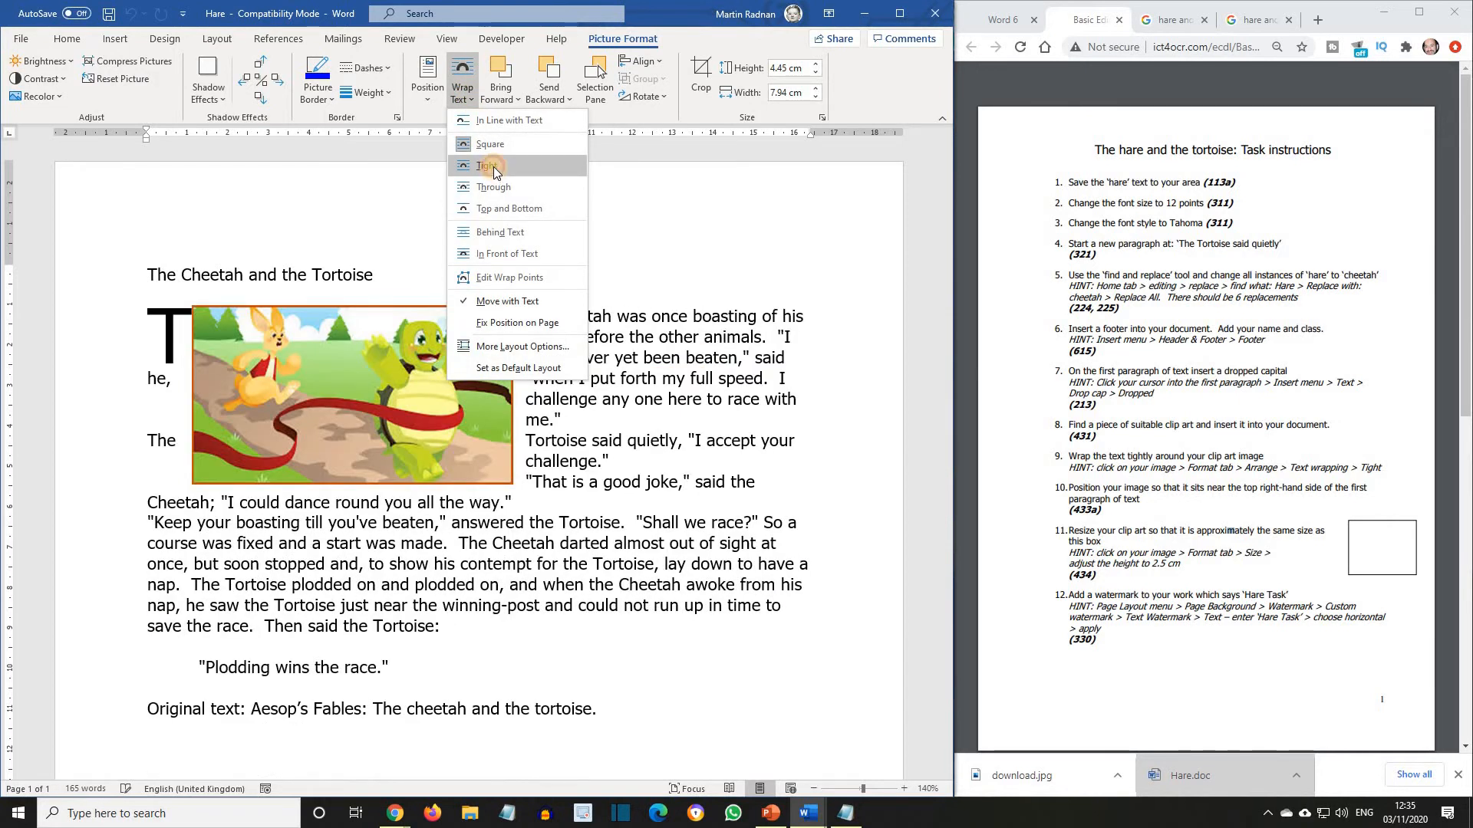
{"action": "left_click", "coordinate": [494, 167]}
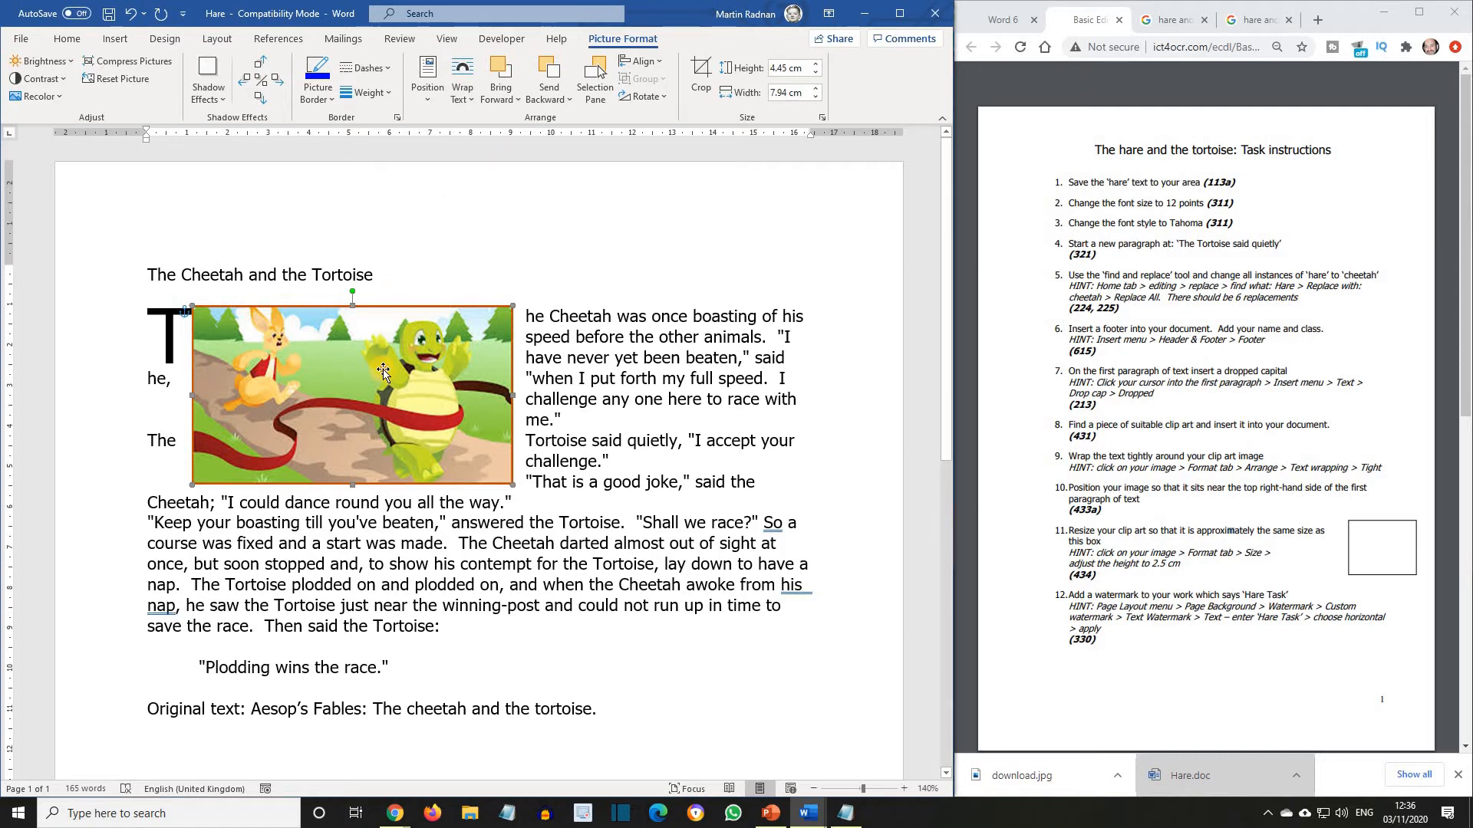
{"action": "left_click_drag", "start_coordinate": [433, 374], "coordinate": [695, 367]}
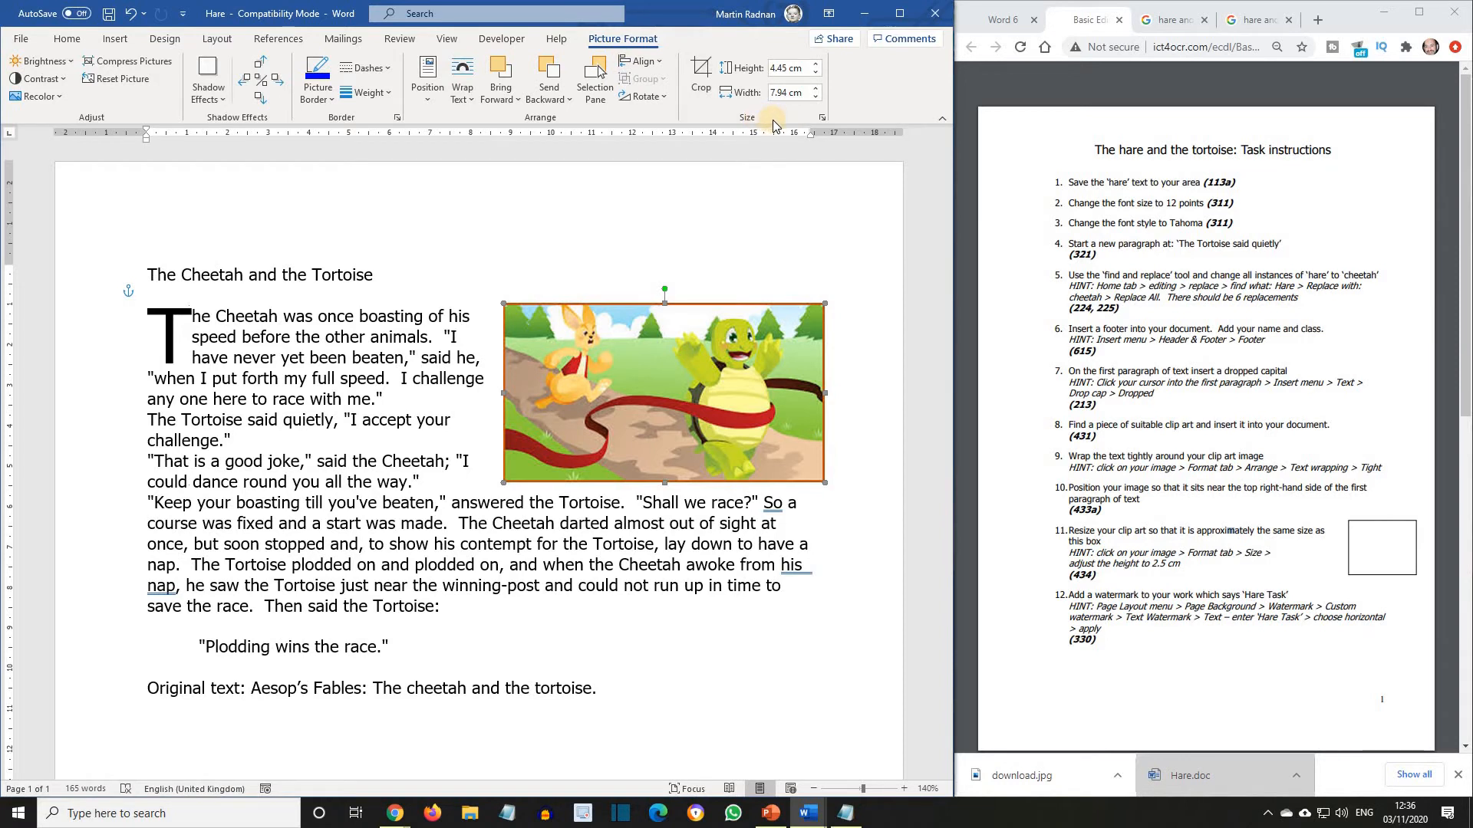
Set the picture's height to 2.5 cm and move it against the right margin beside the first paragraph.
{"action": "left_click", "coordinate": [787, 68]}
{"action": "left_click_drag", "start_coordinate": [787, 68], "coordinate": [765, 70]}
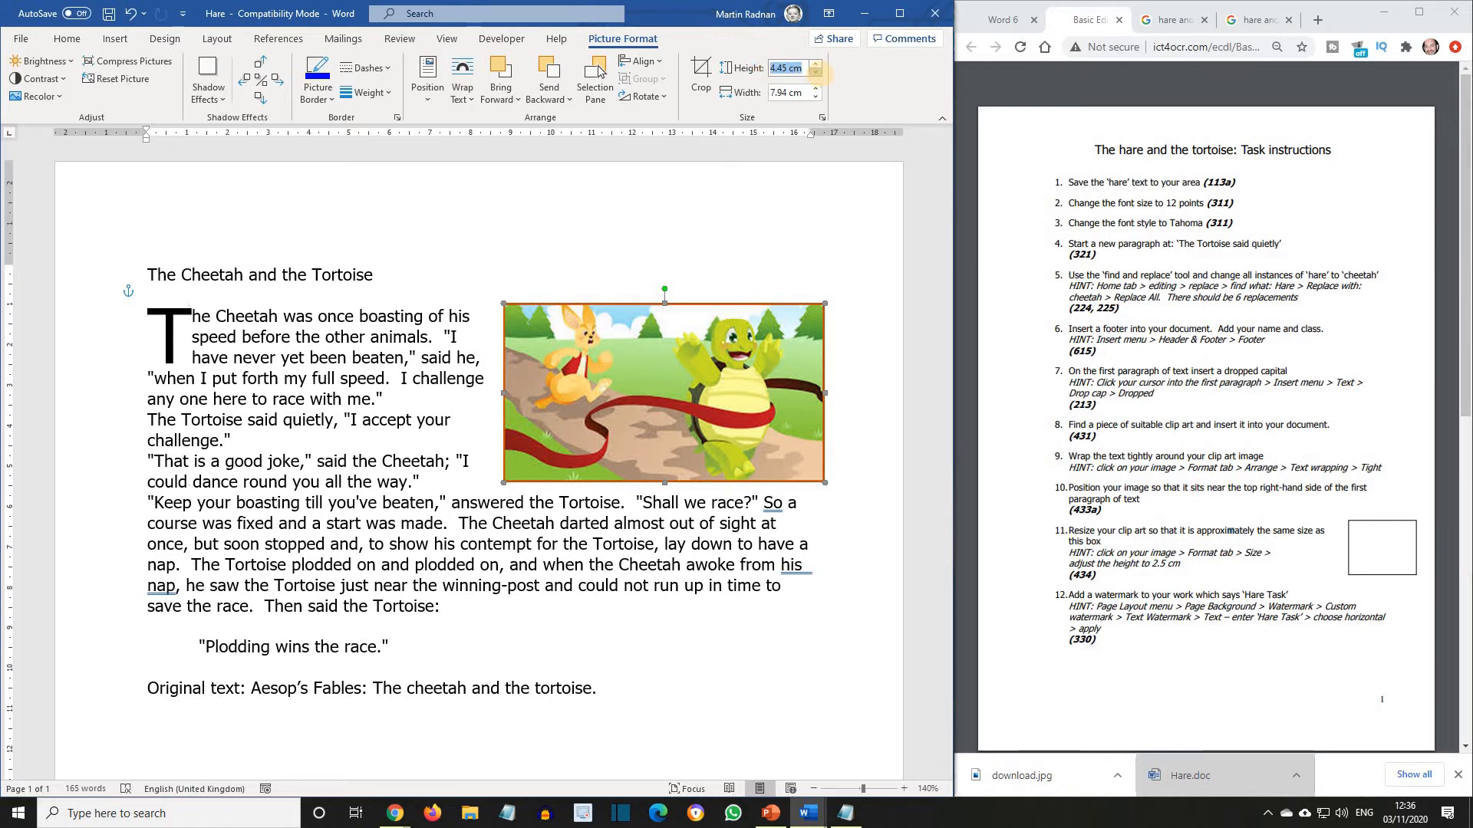
{"action": "type", "text": "2.5cm"}
{"action": "key", "text": "Return"}
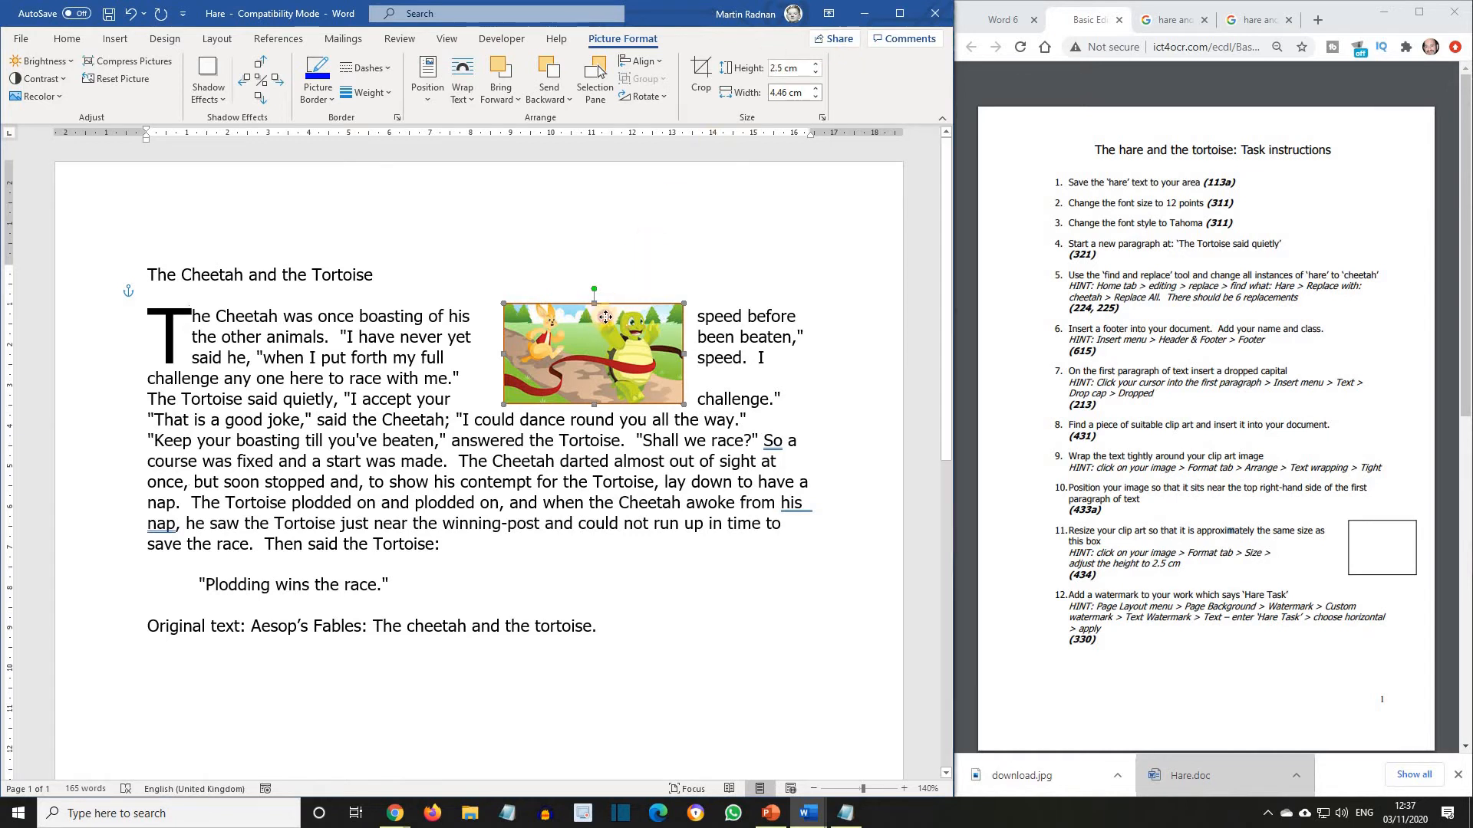
{"action": "left_click_drag", "start_coordinate": [605, 317], "coordinate": [733, 315]}
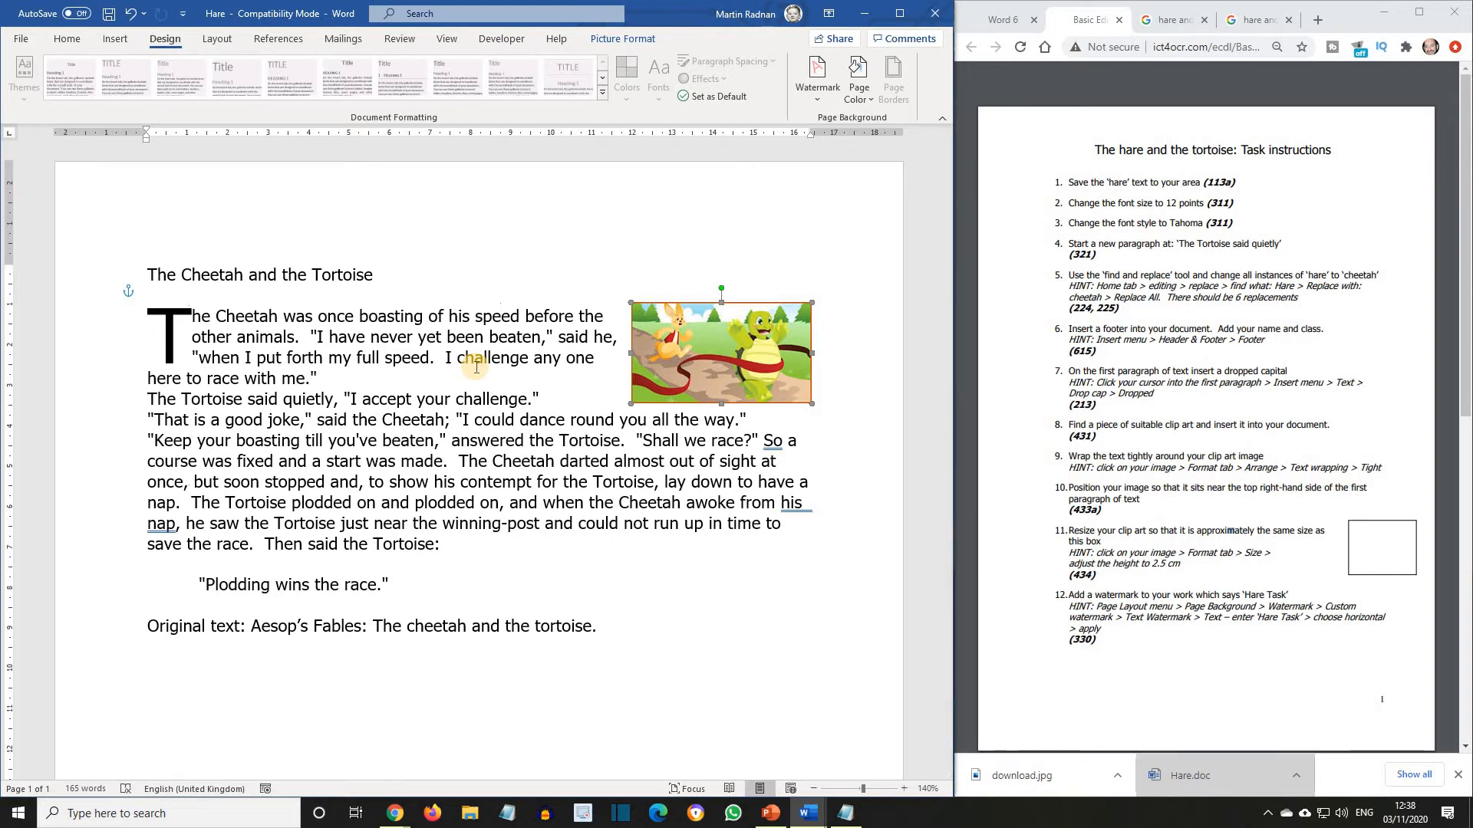
Add a custom text watermark reading "Hare Task" with a horizontal layout.
{"action": "left_click", "coordinate": [434, 316]}
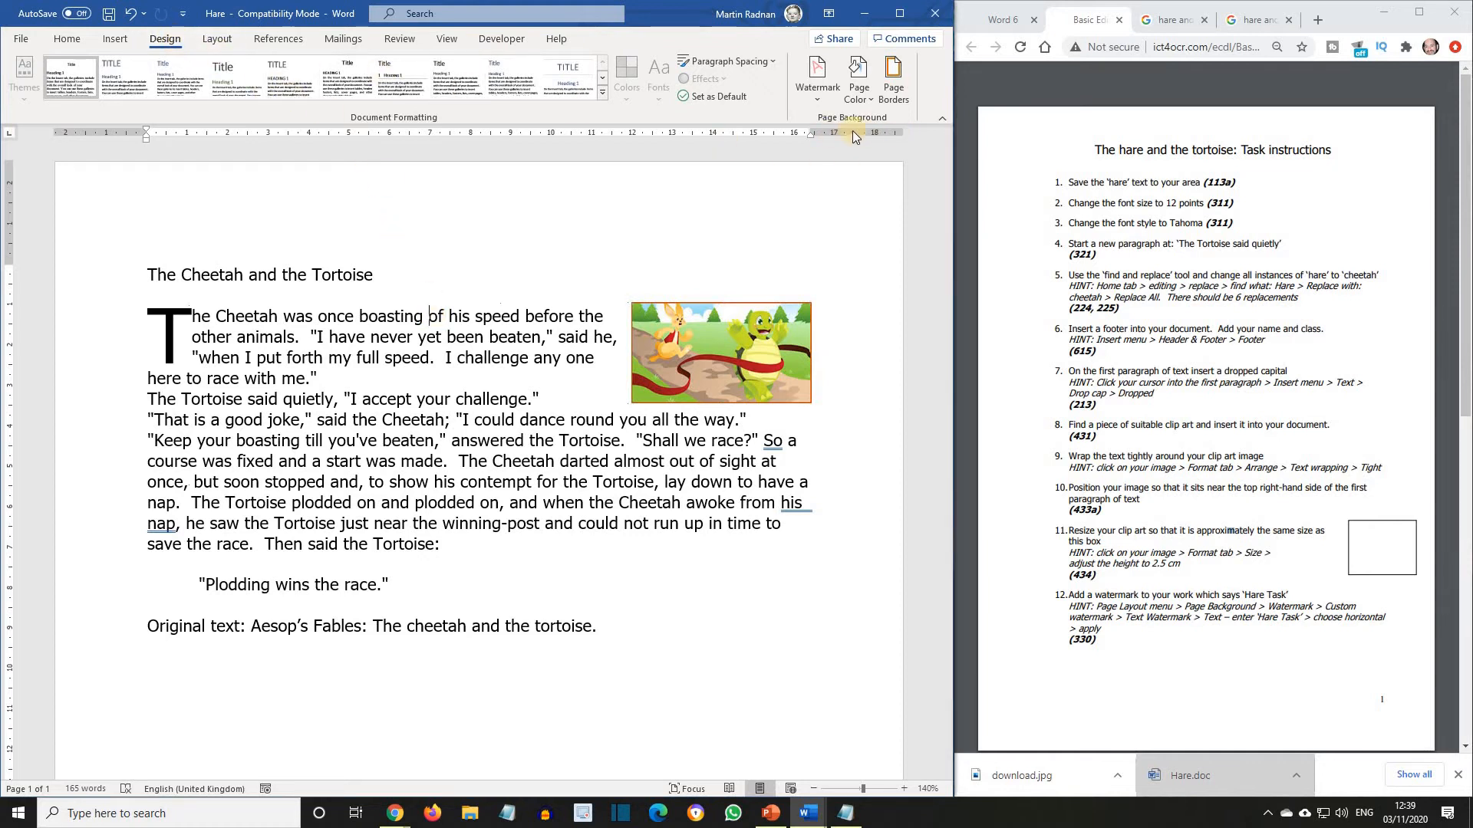
{"action": "left_click", "coordinate": [817, 88]}
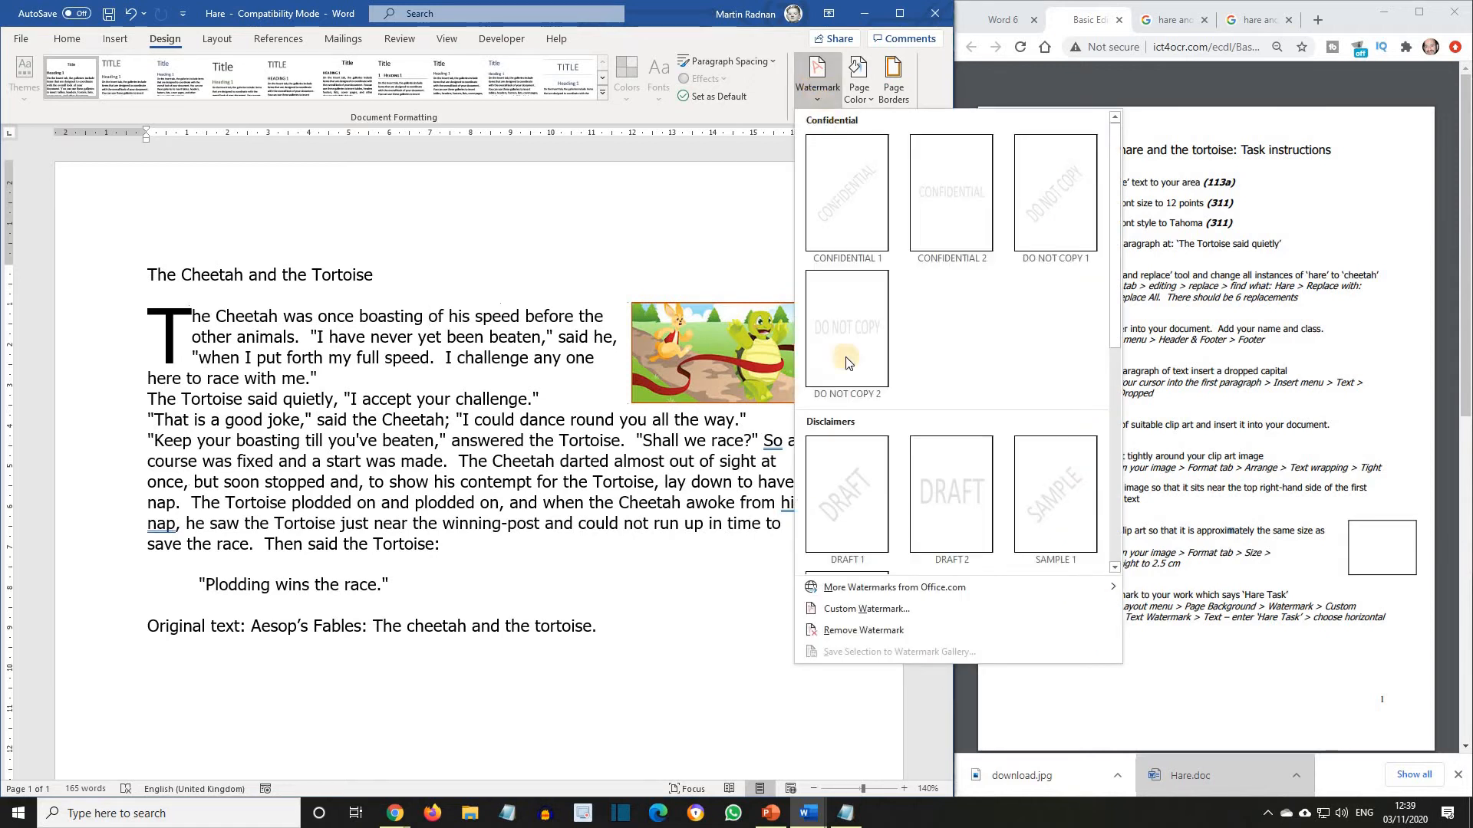
{"action": "left_click", "coordinate": [882, 610]}
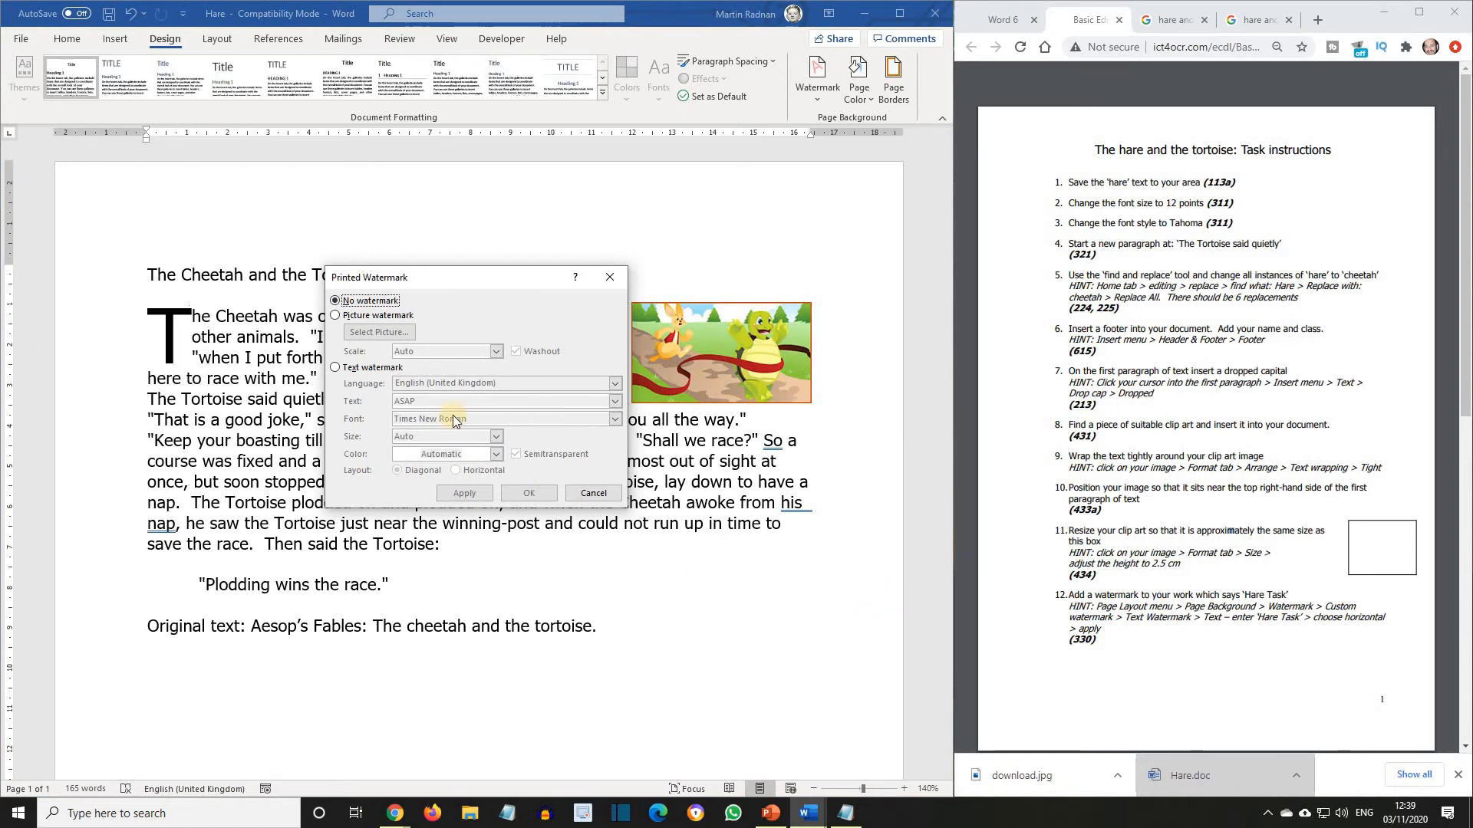
{"action": "left_click", "coordinate": [336, 368]}
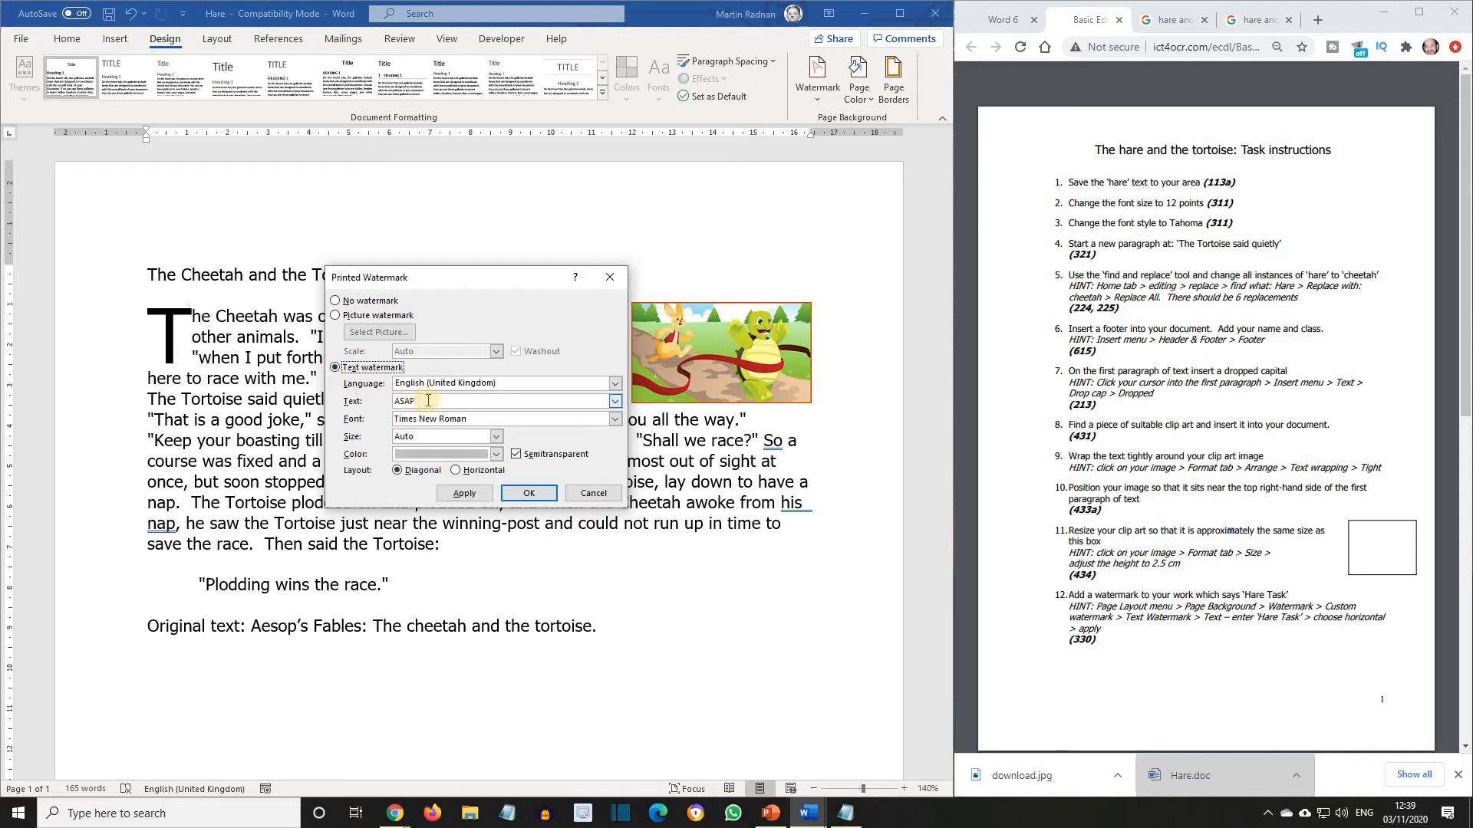
{"action": "left_click_drag", "start_coordinate": [418, 400], "coordinate": [388, 395]}
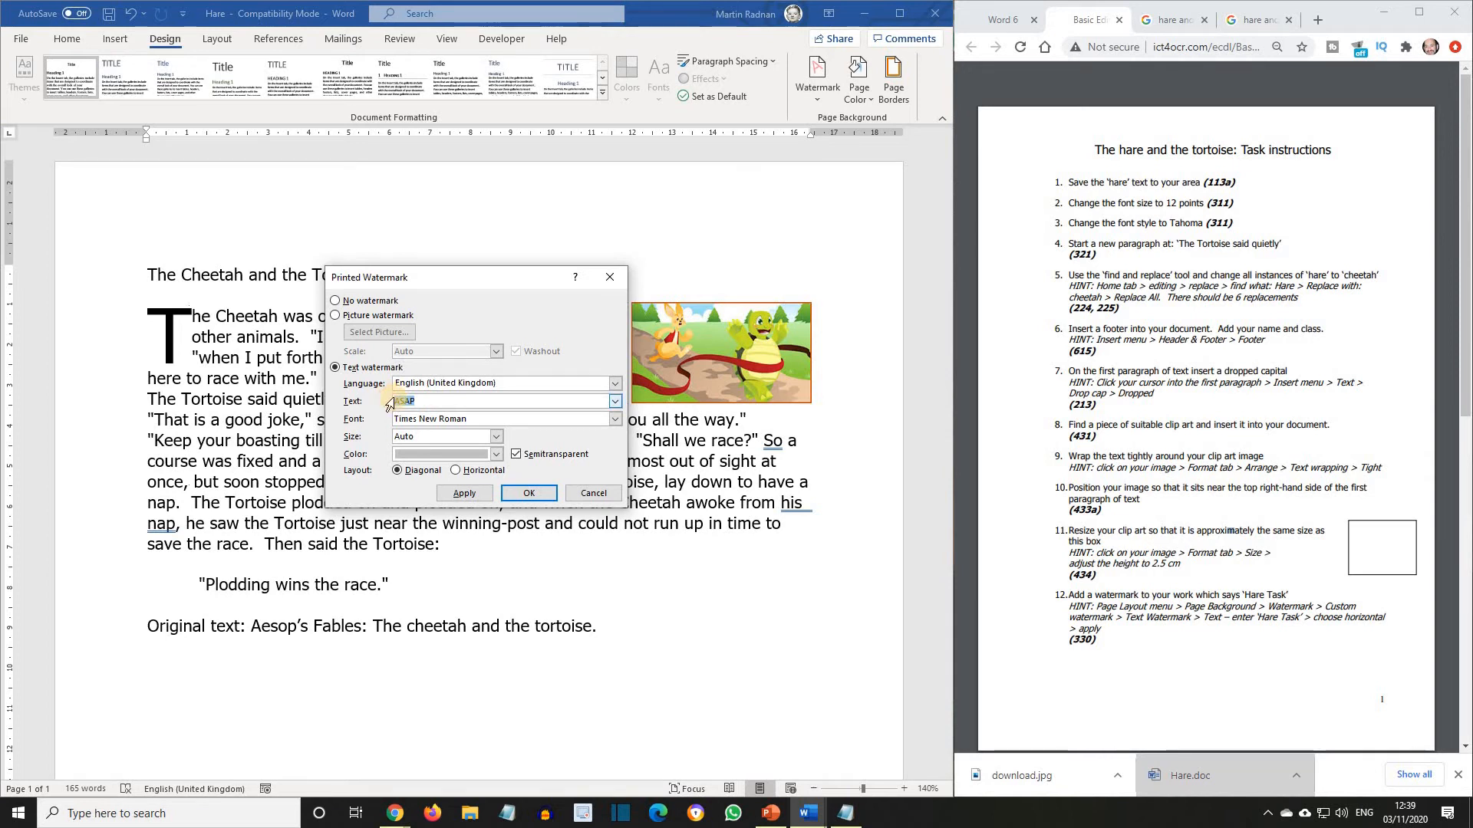
{"action": "type", "text": "Hare"}
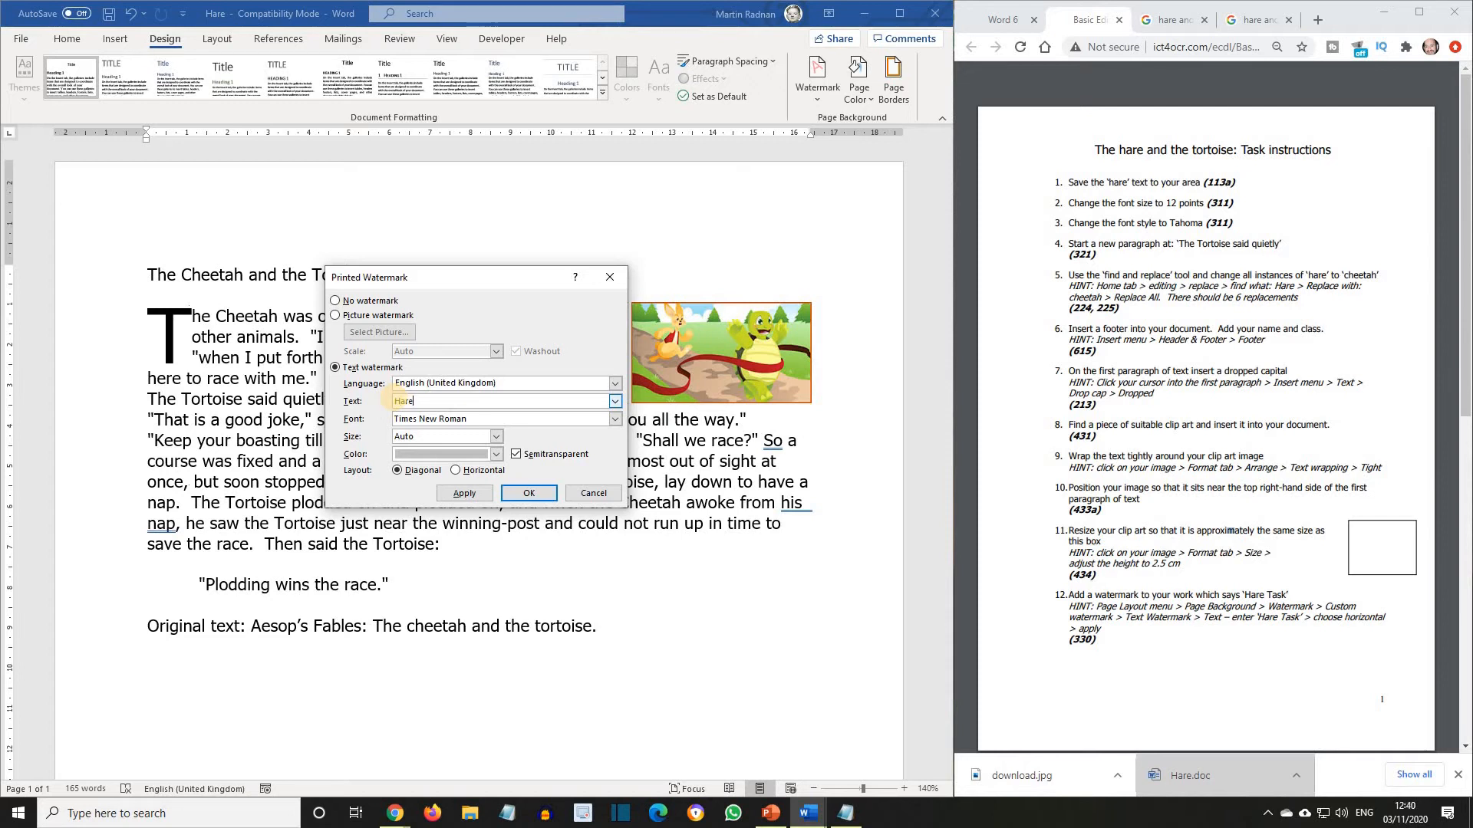
{"action": "type", "text": " Task"}
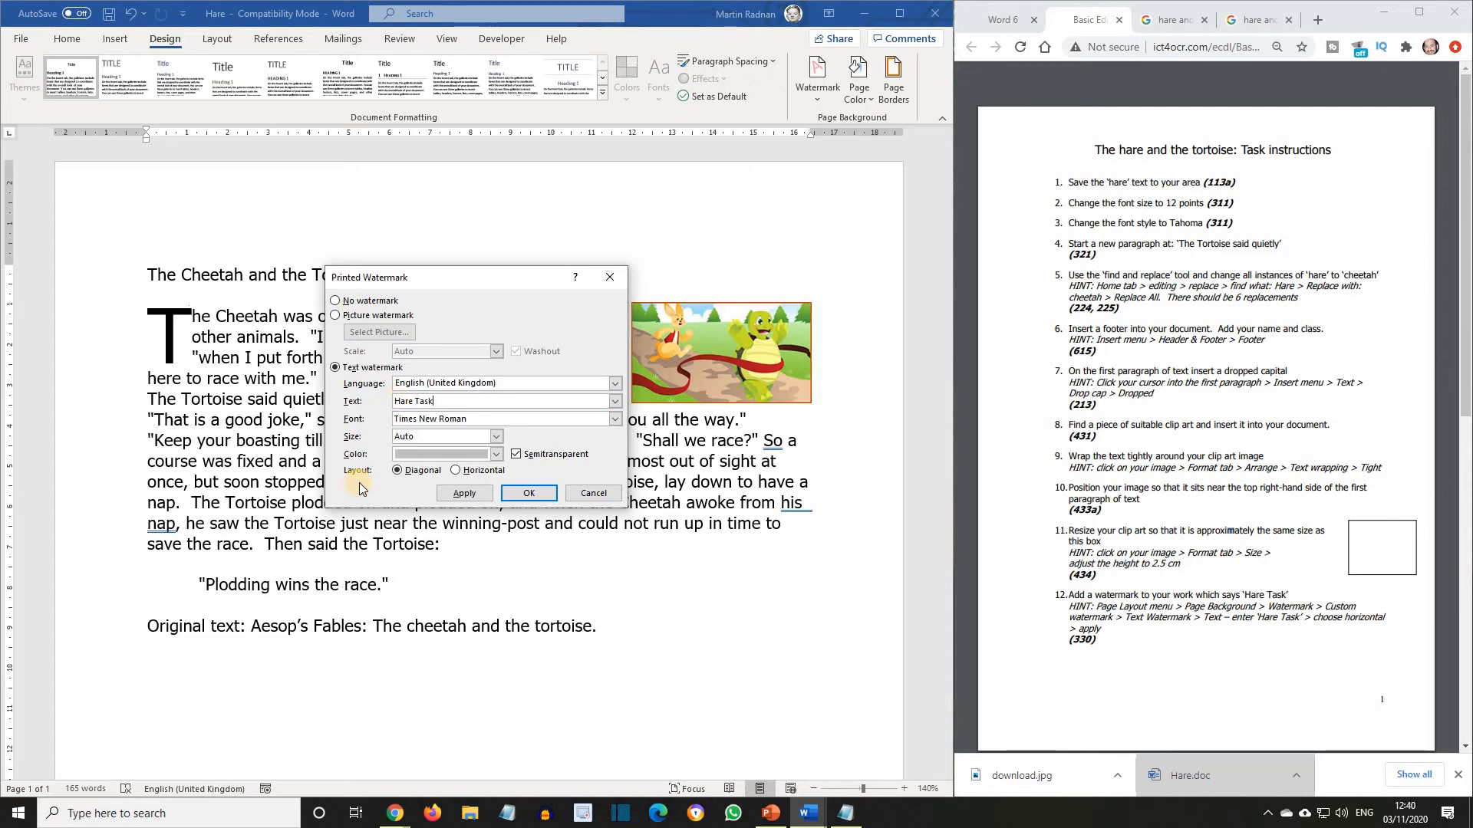
{"action": "left_click", "coordinate": [455, 471]}
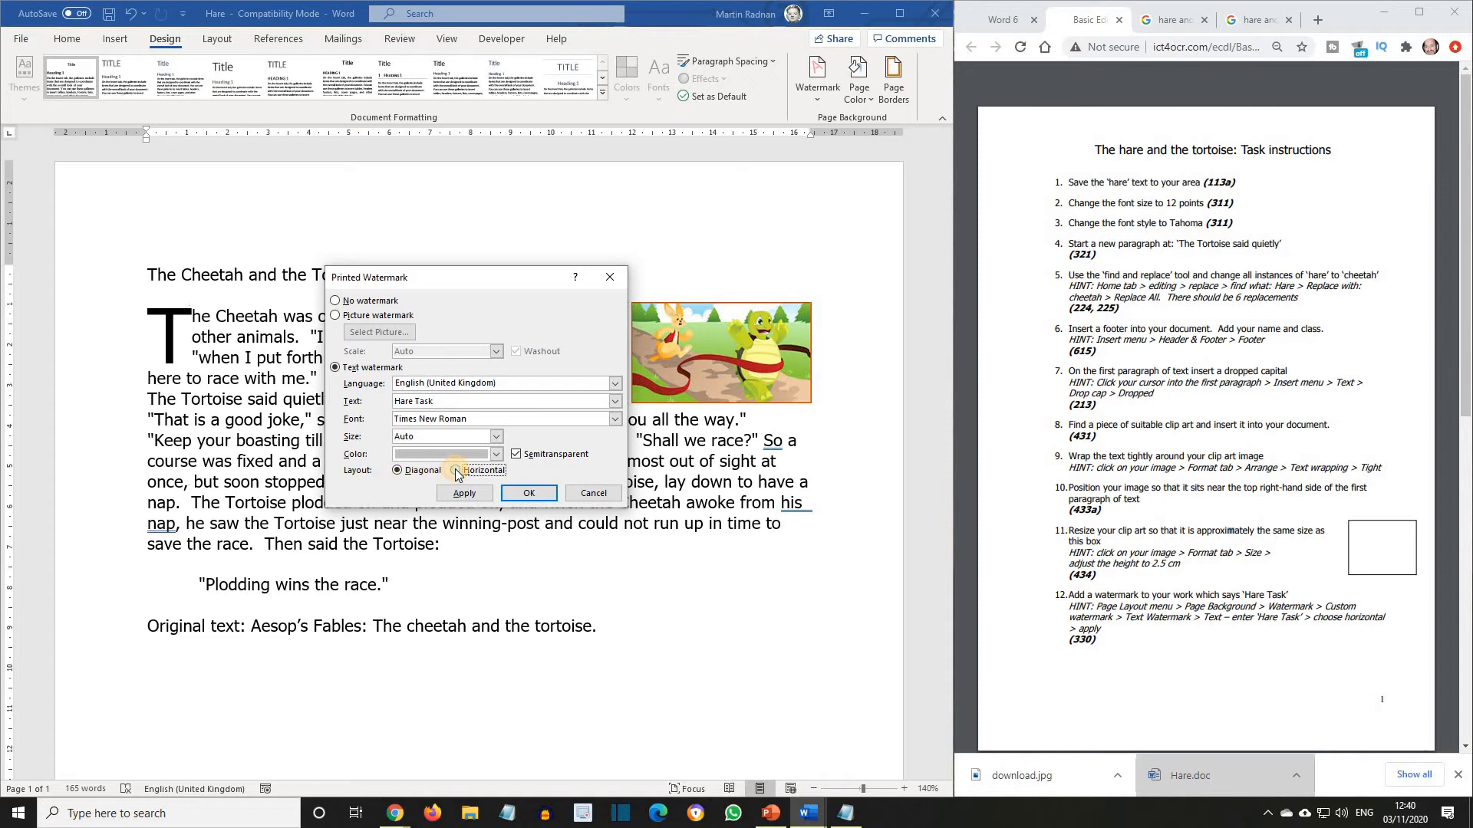
{"action": "left_click", "coordinate": [470, 495]}
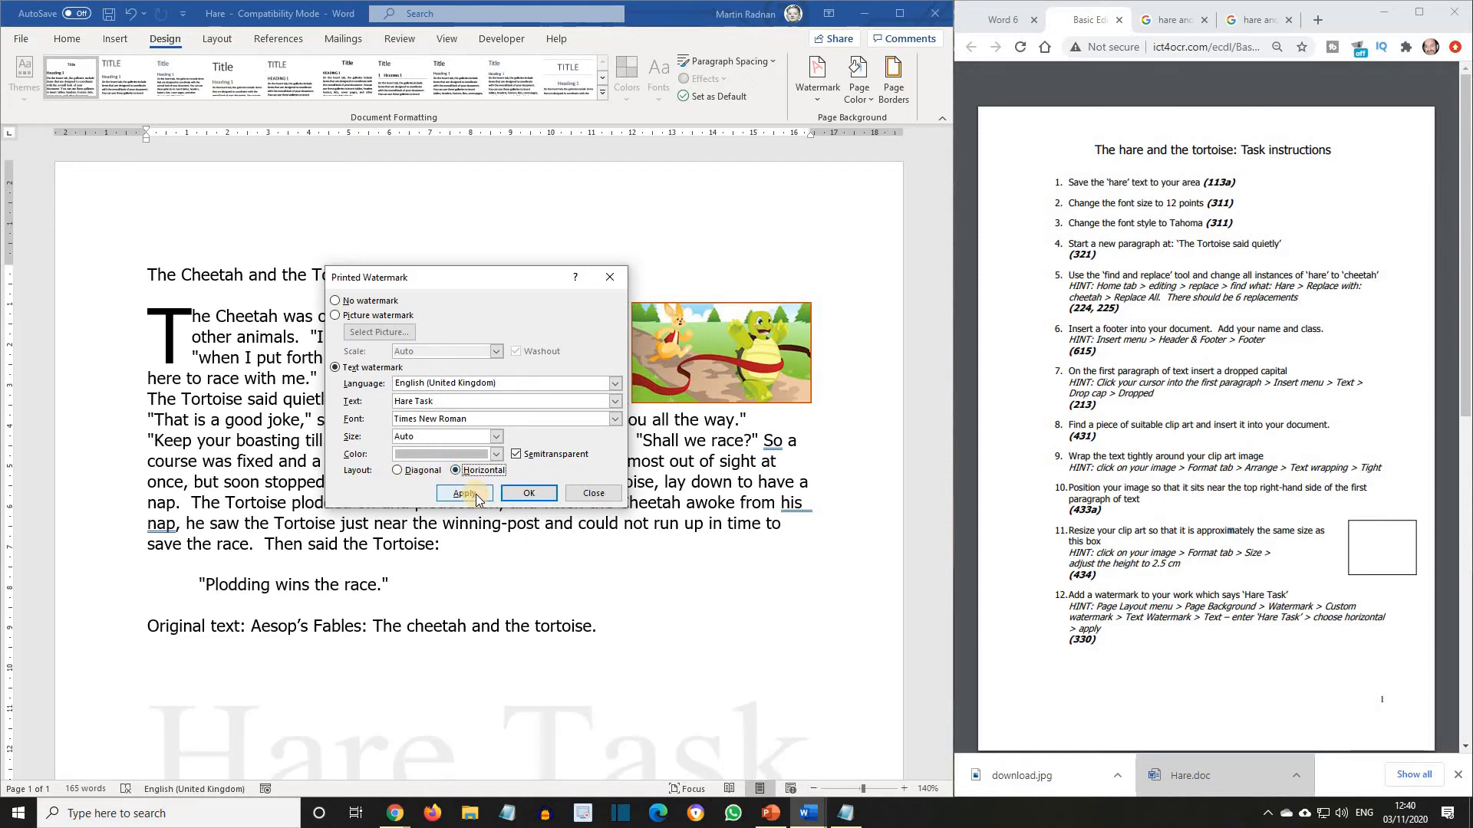
{"action": "left_click", "coordinate": [595, 494]}
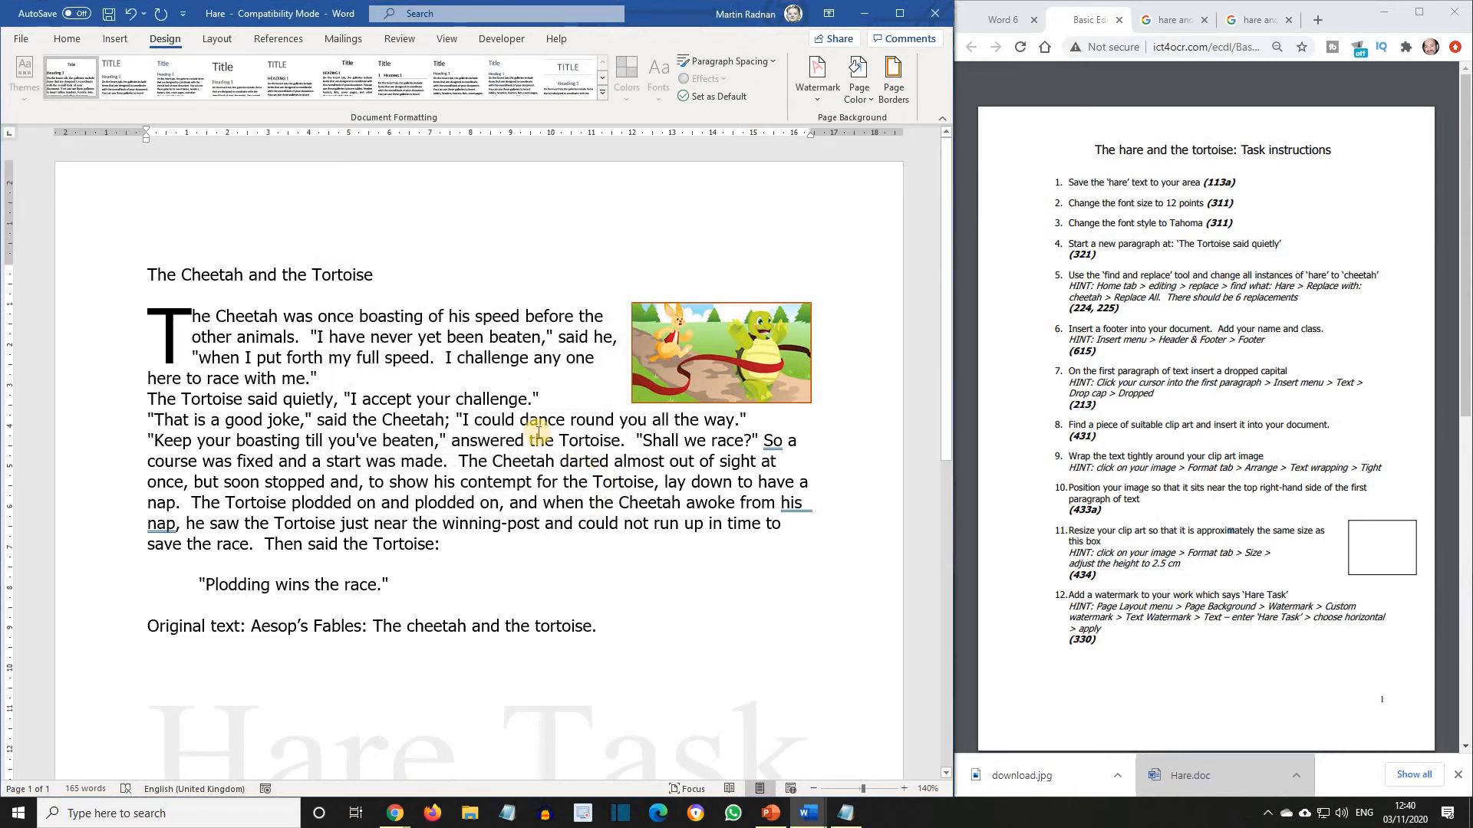
Turn off the Semitransparent option for the "Hare Task" watermark and apply the change.
{"action": "scroll", "coordinate": [539, 434], "scroll_direction": "down", "scroll_amount": 5}
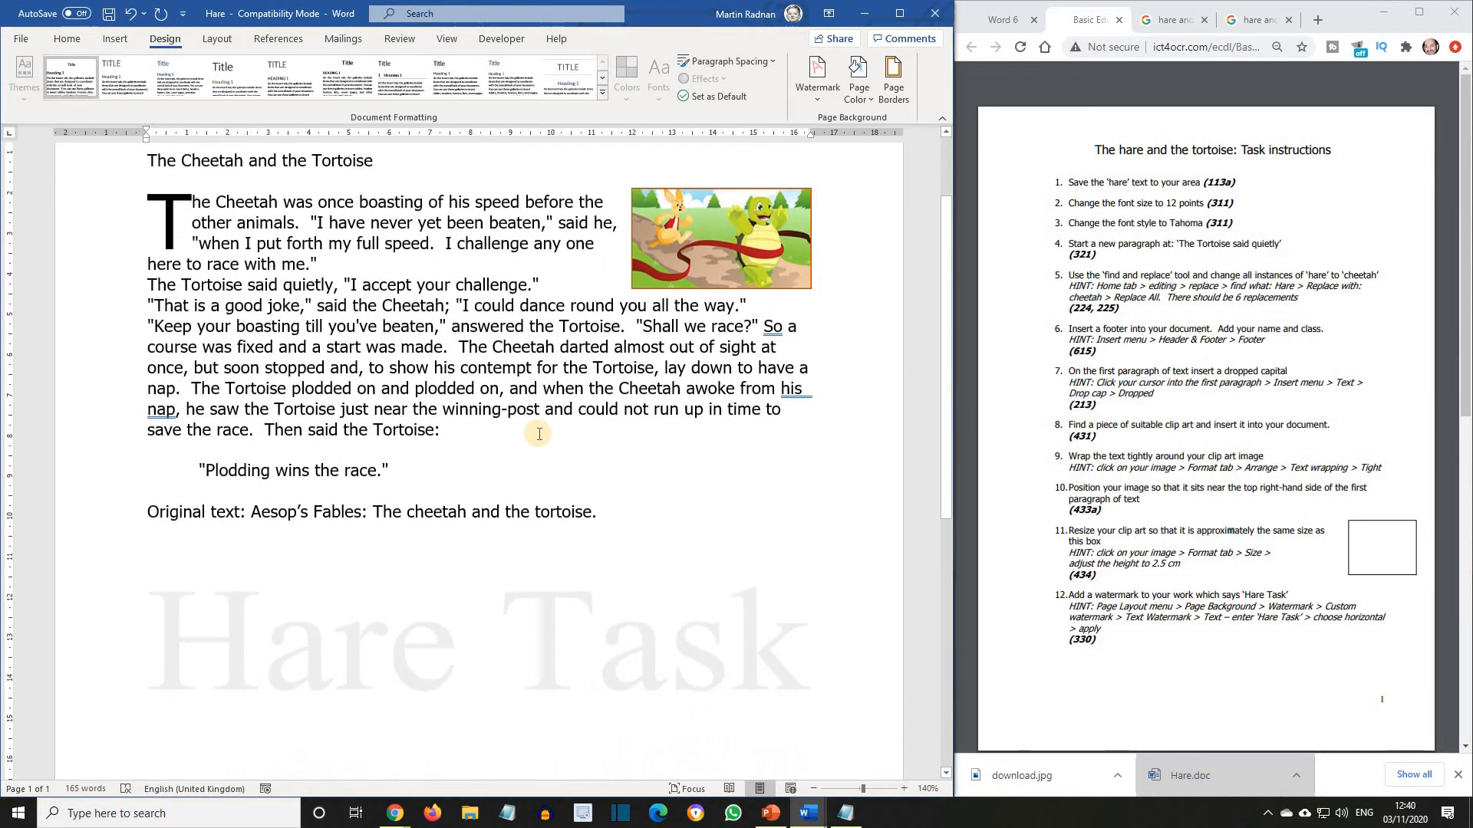
{"action": "scroll", "coordinate": [539, 433], "scroll_direction": "down", "scroll_amount": 3}
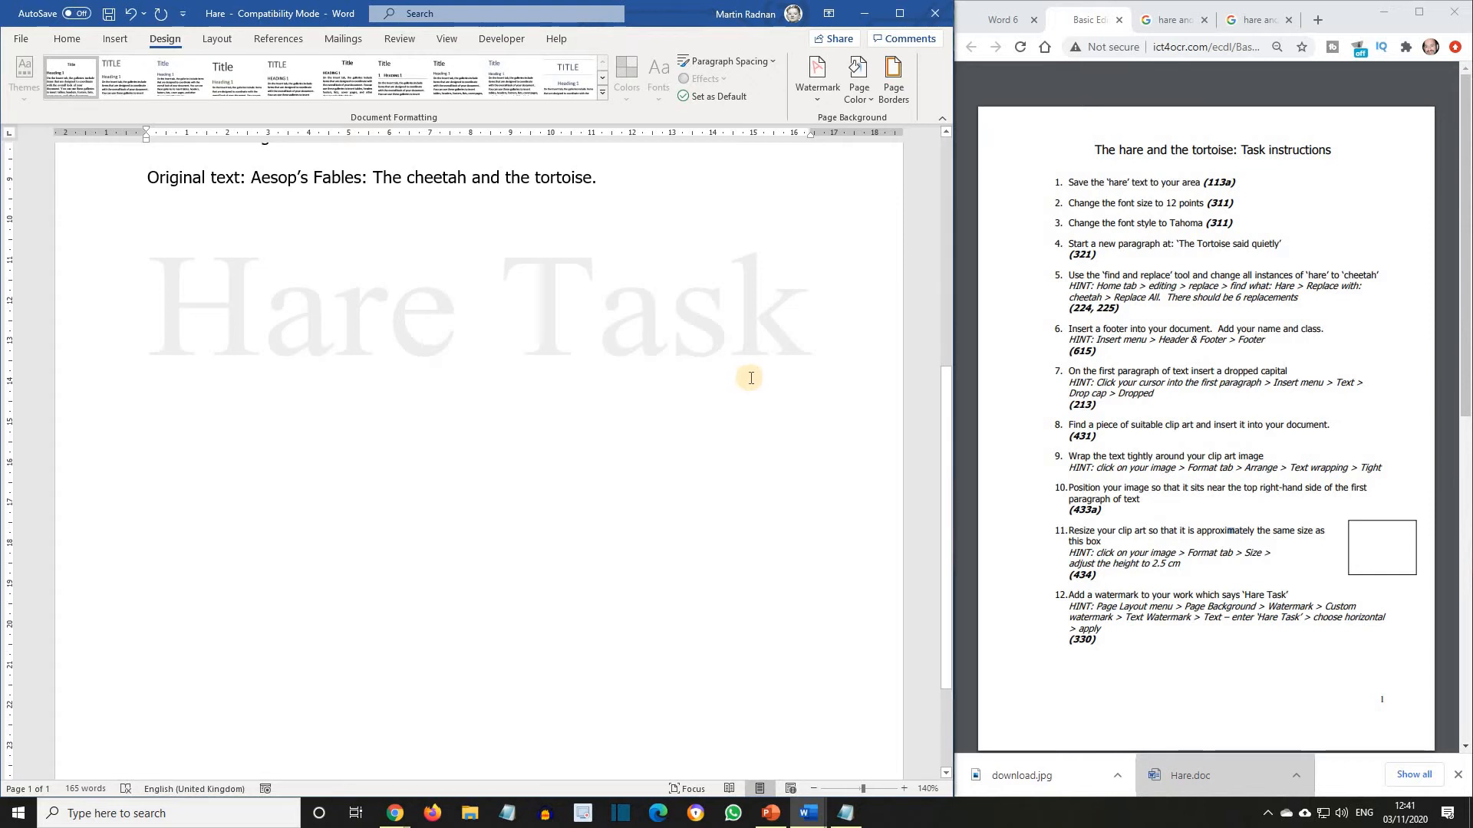
{"action": "left_click", "coordinate": [816, 82]}
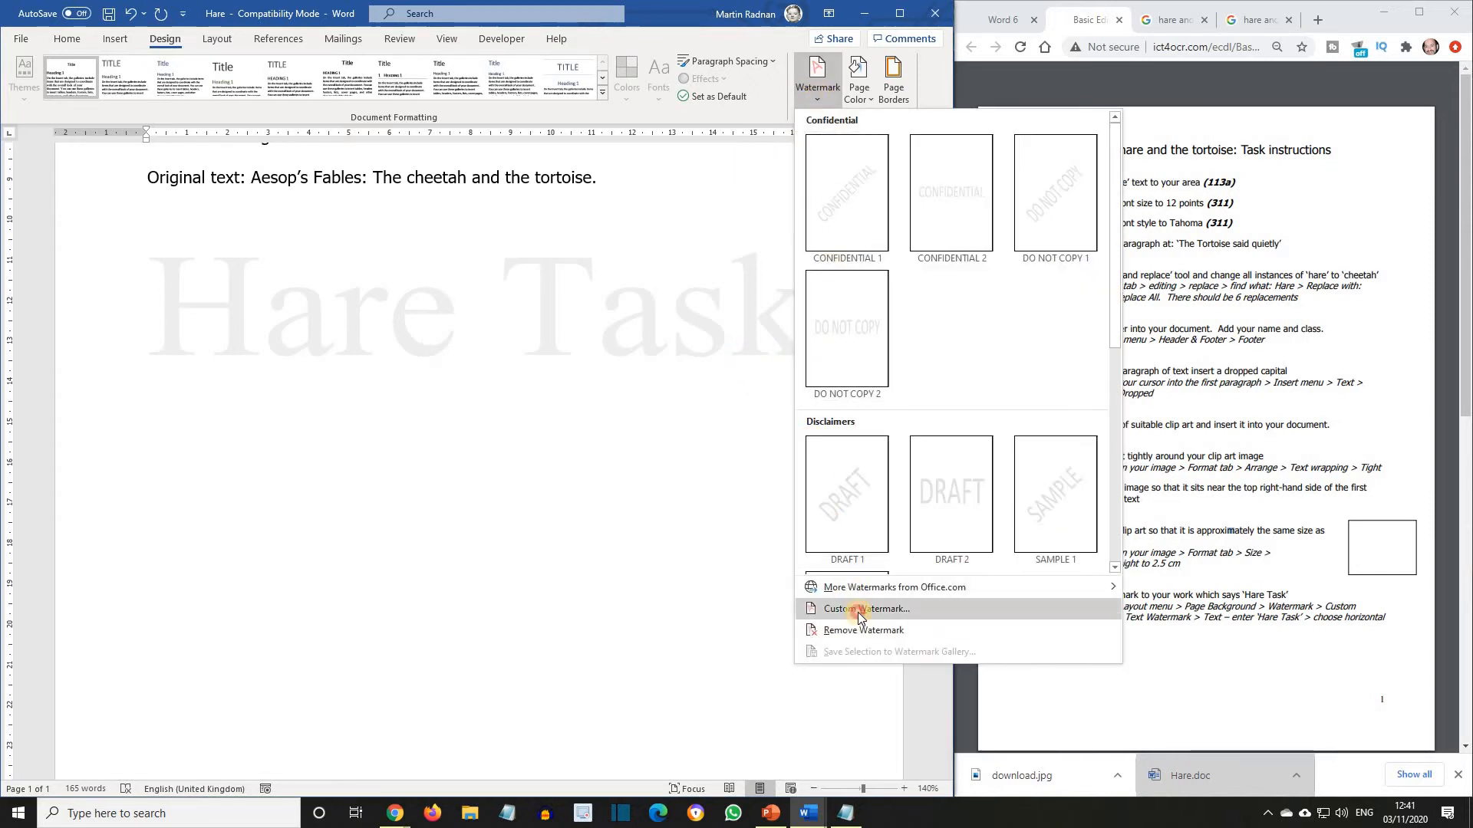
{"action": "left_click", "coordinate": [852, 611]}
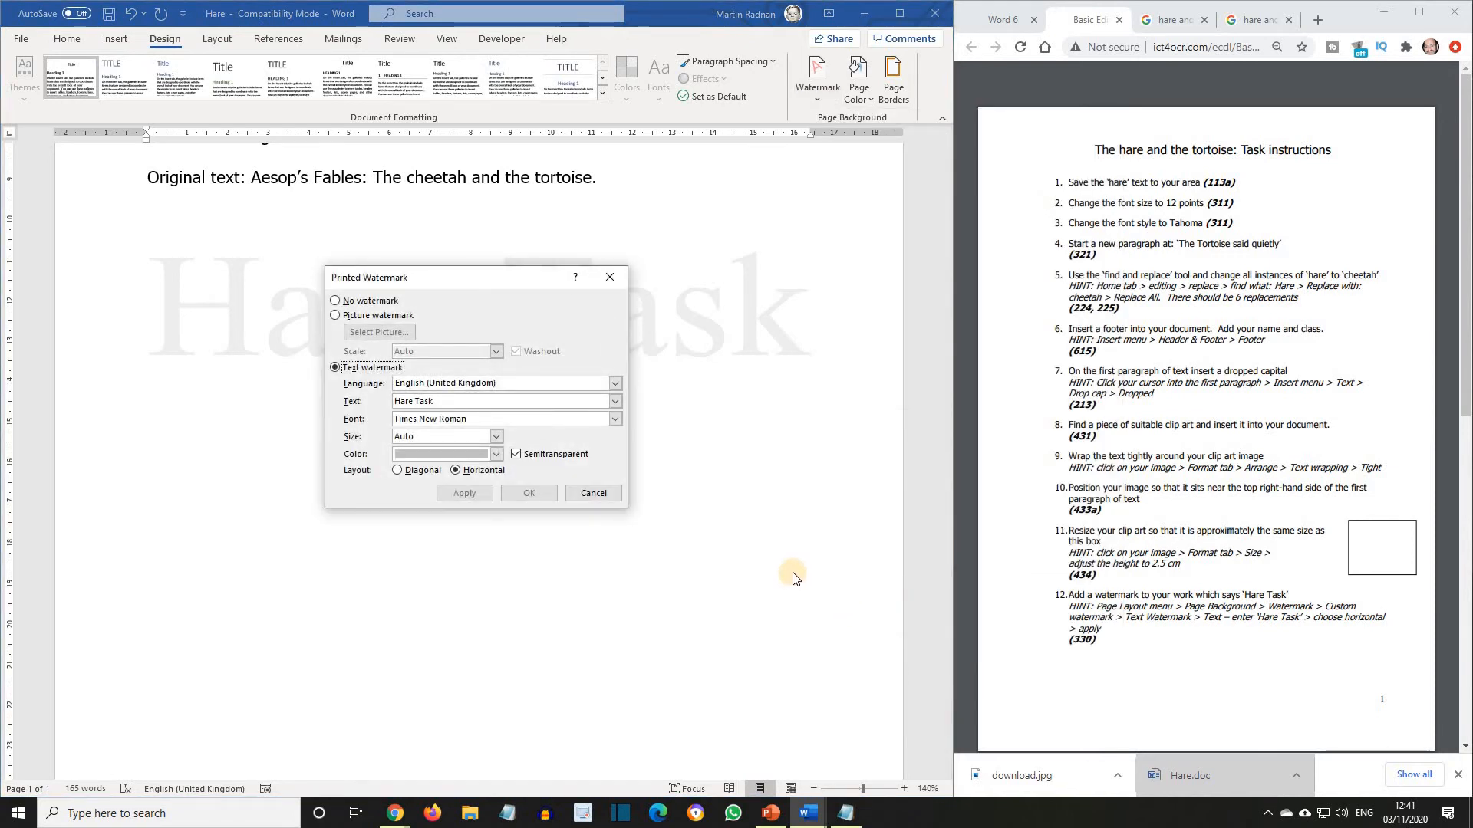
{"action": "left_click", "coordinate": [516, 455]}
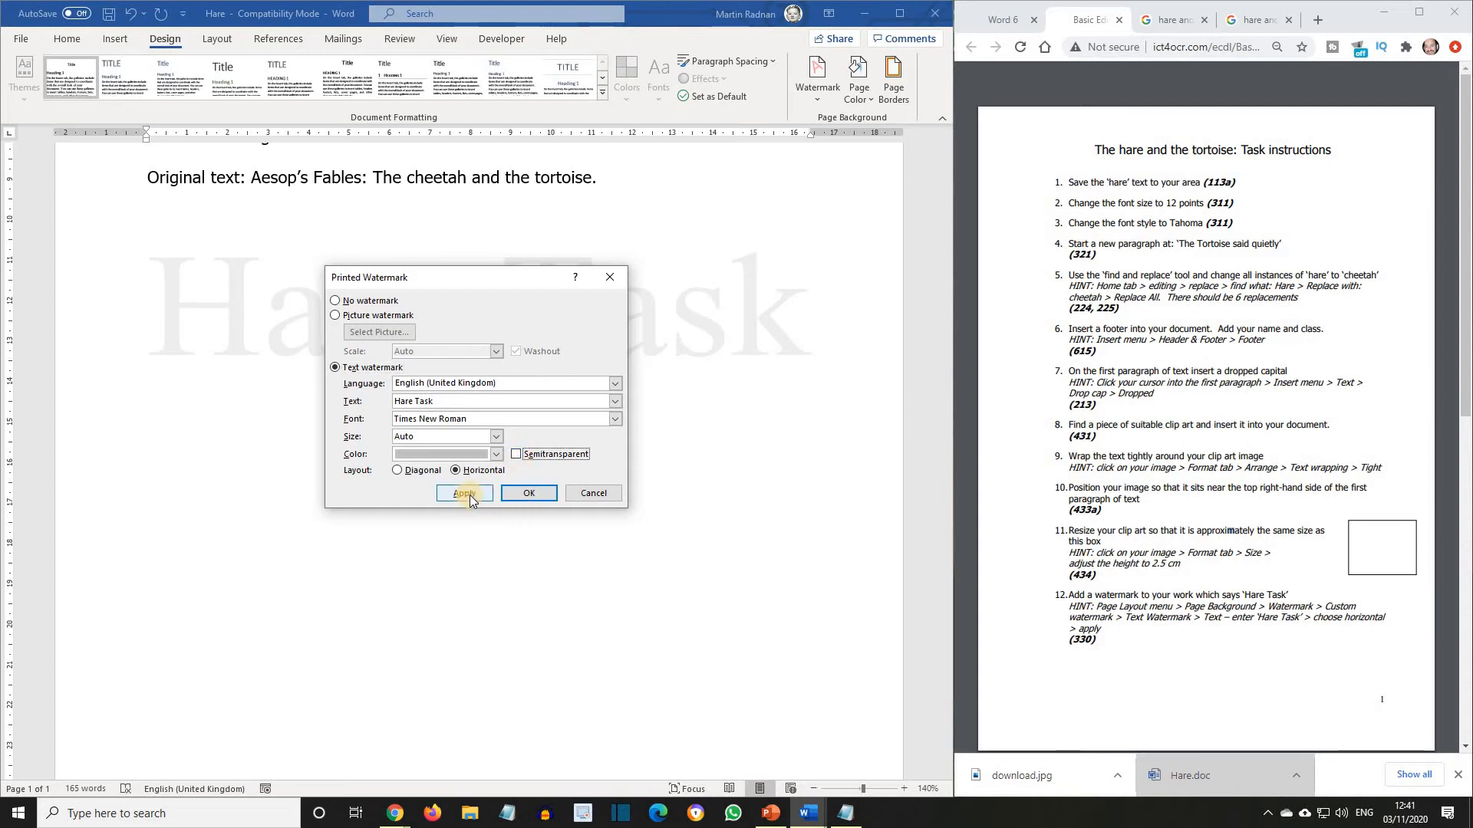
{"action": "left_click", "coordinate": [470, 494]}
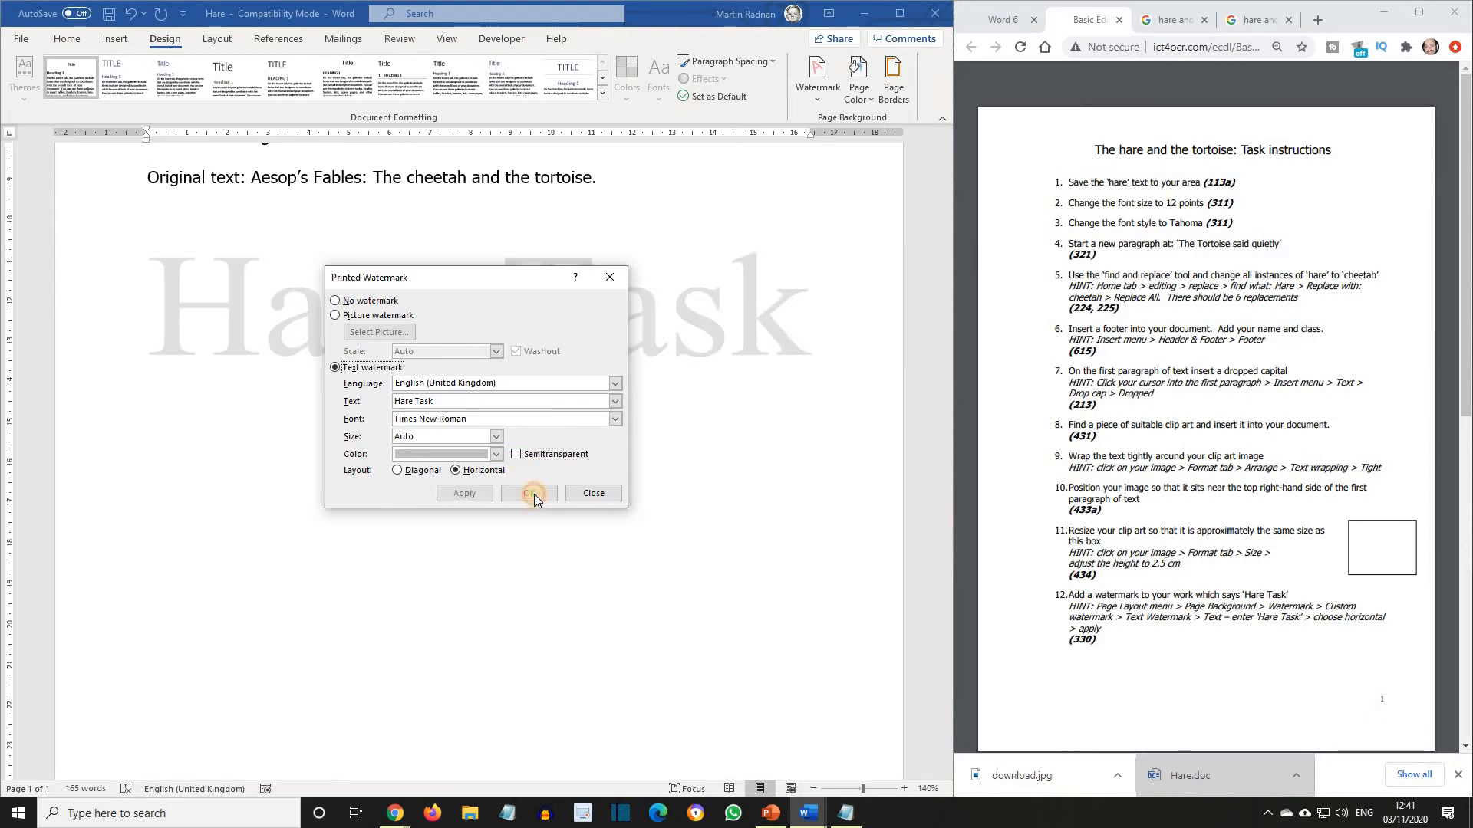
{"action": "left_click", "coordinate": [594, 495]}
{"action": "scroll", "coordinate": [548, 464], "scroll_direction": "up", "scroll_amount": 3}
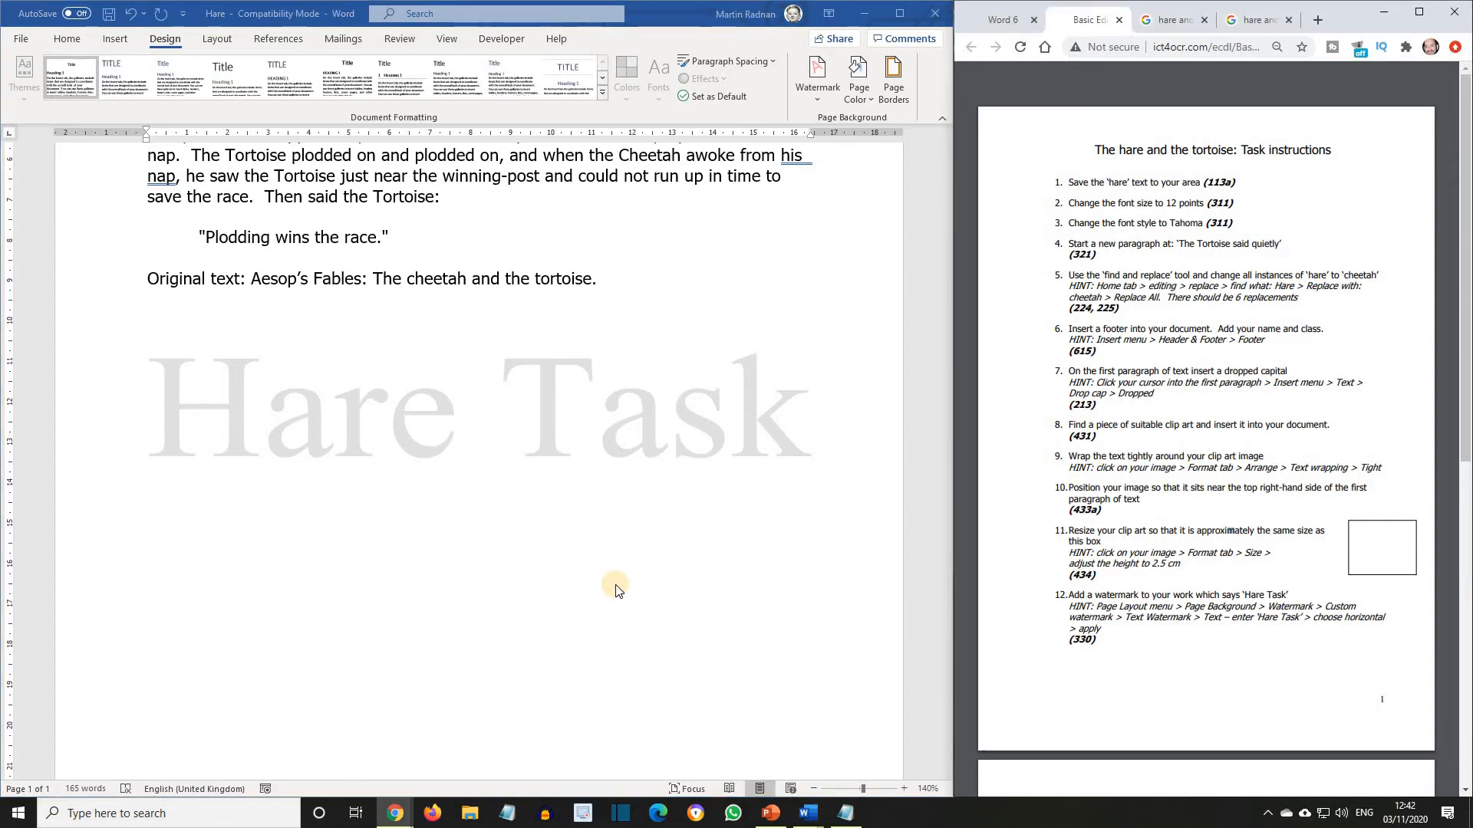
{"action": "scroll", "coordinate": [613, 589], "scroll_direction": "up", "scroll_amount": 5}
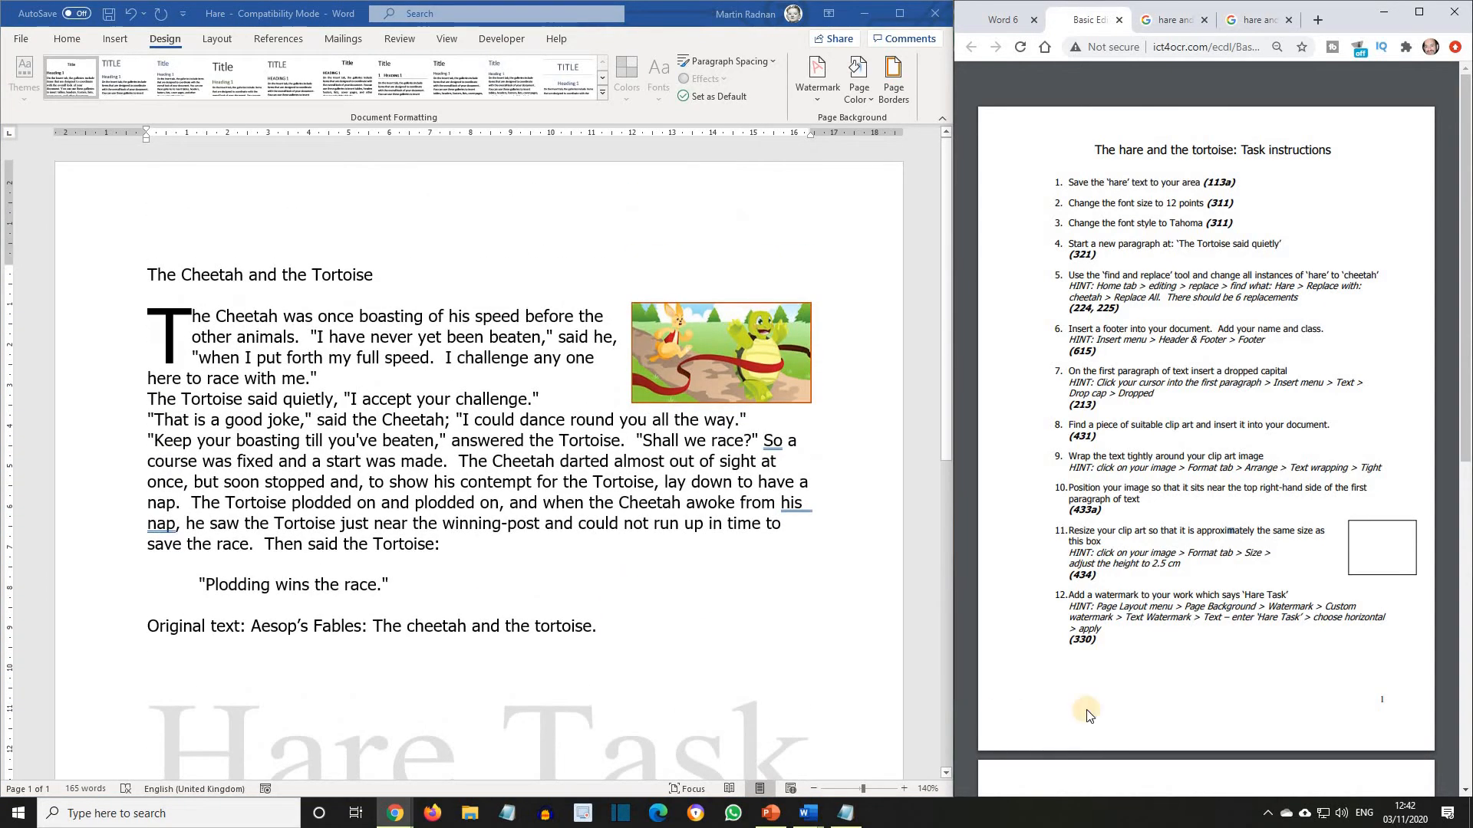
Set the body paragraphs, from the drop-cap paragraph through "Then said the Tortoise:", to double line spacing.
{"action": "scroll", "coordinate": [1194, 682], "scroll_direction": "down", "scroll_amount": 9}
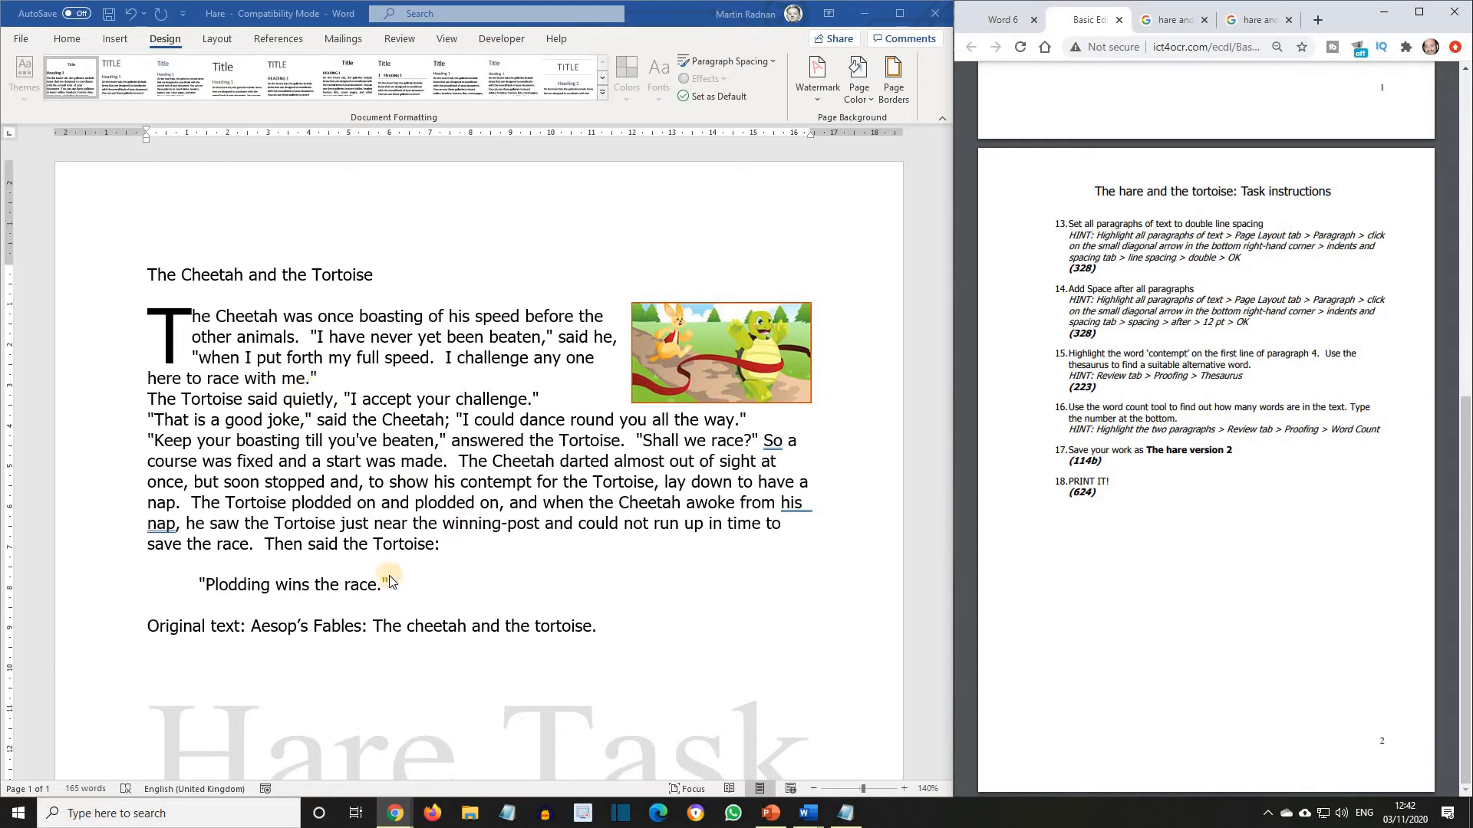
{"action": "left_click", "coordinate": [437, 543]}
{"action": "left_click_drag", "start_coordinate": [437, 543], "coordinate": [150, 315]}
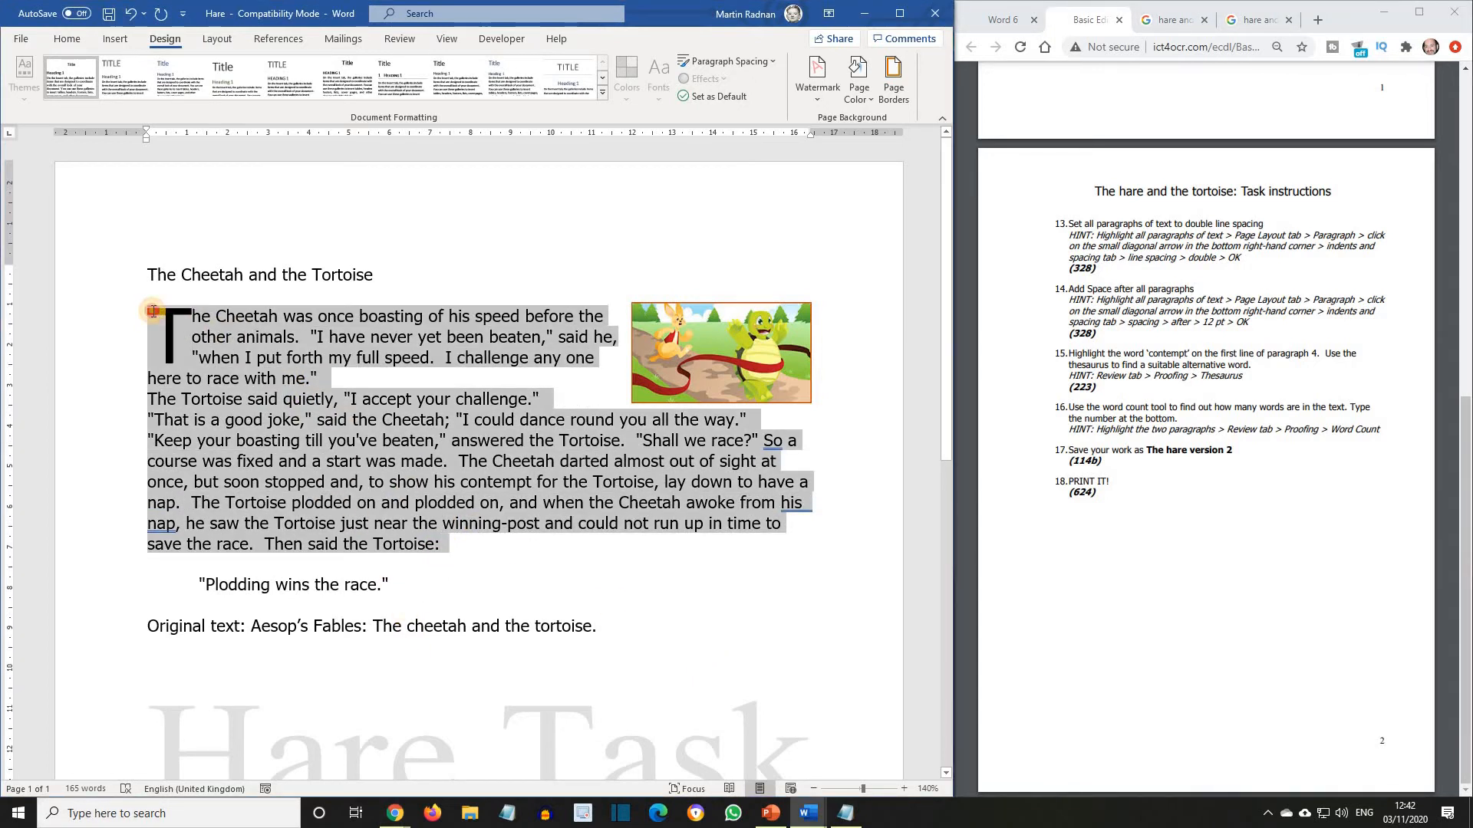
{"action": "left_click", "coordinate": [211, 39]}
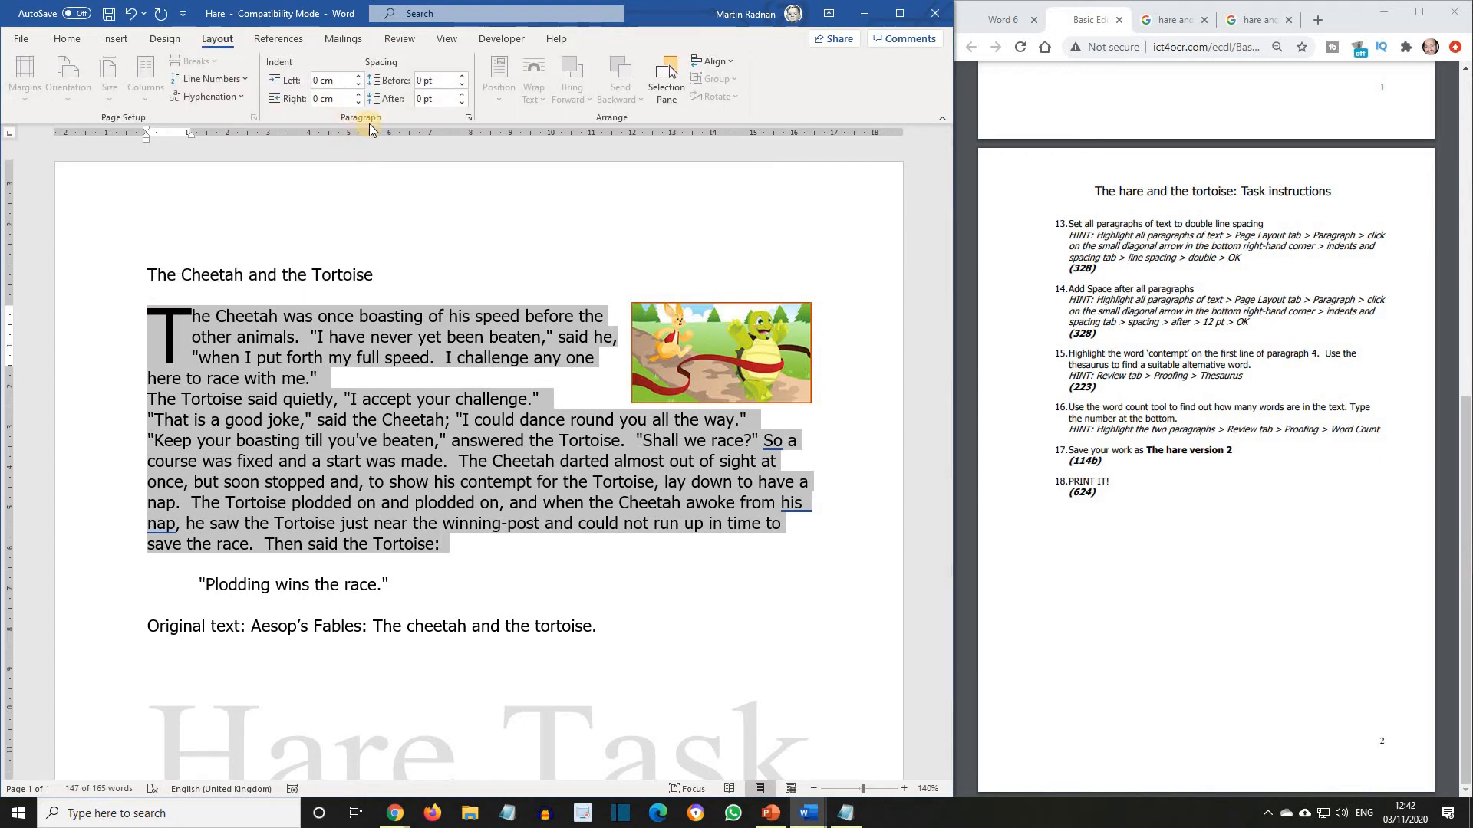
{"action": "left_click", "coordinate": [470, 118]}
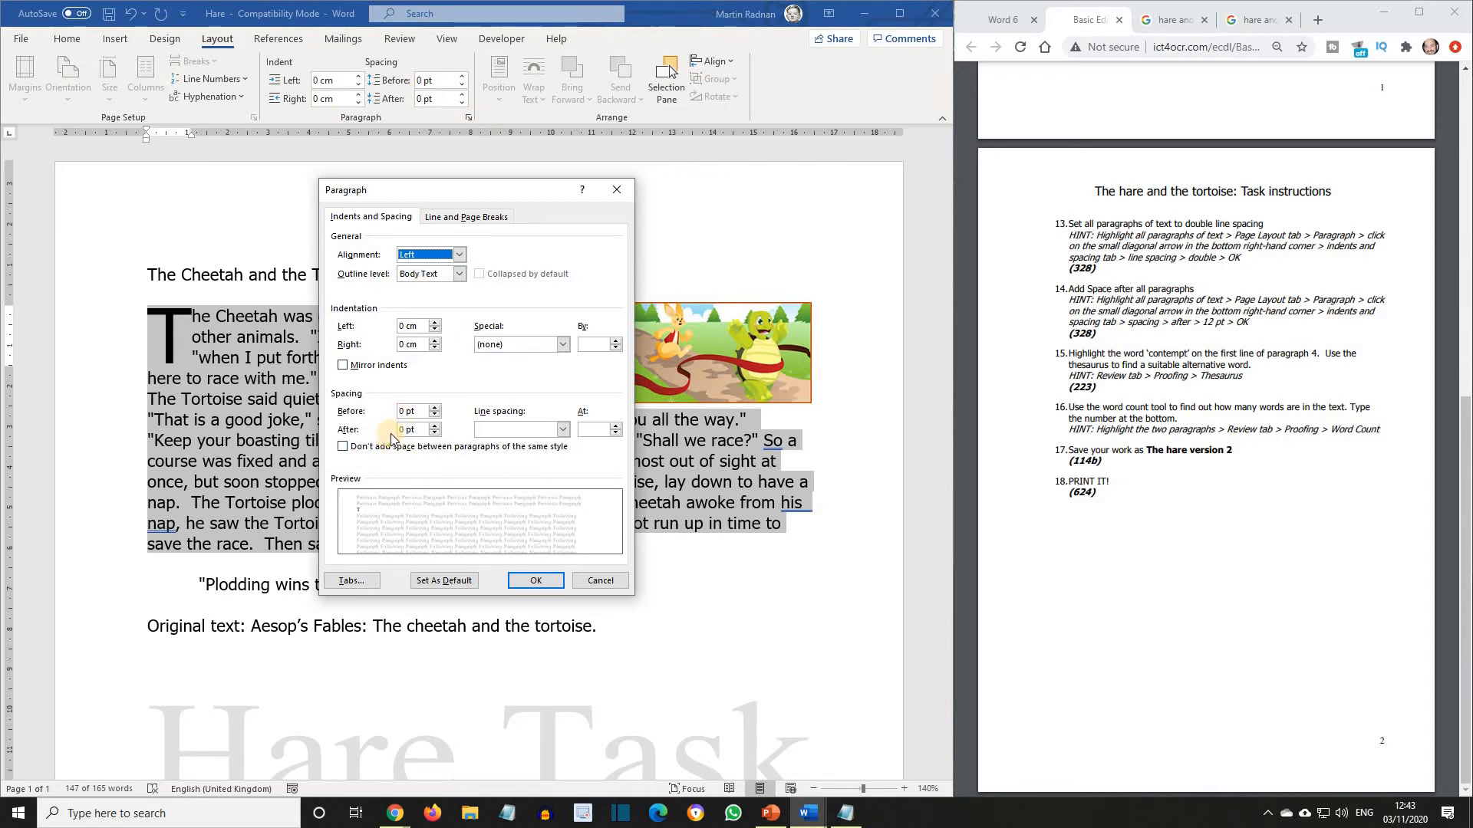
{"action": "left_click", "coordinate": [563, 430]}
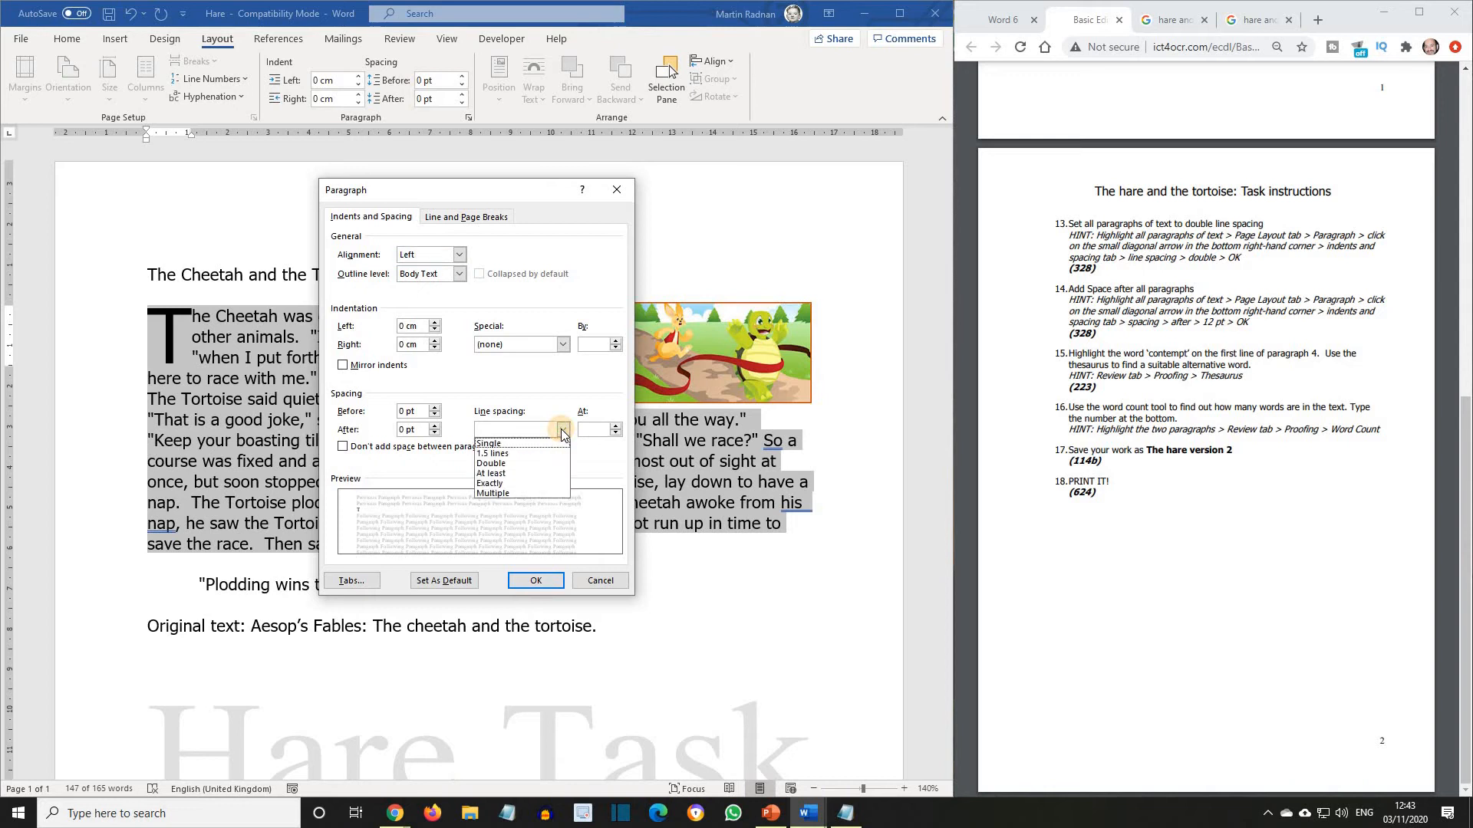
{"action": "left_click", "coordinate": [536, 464]}
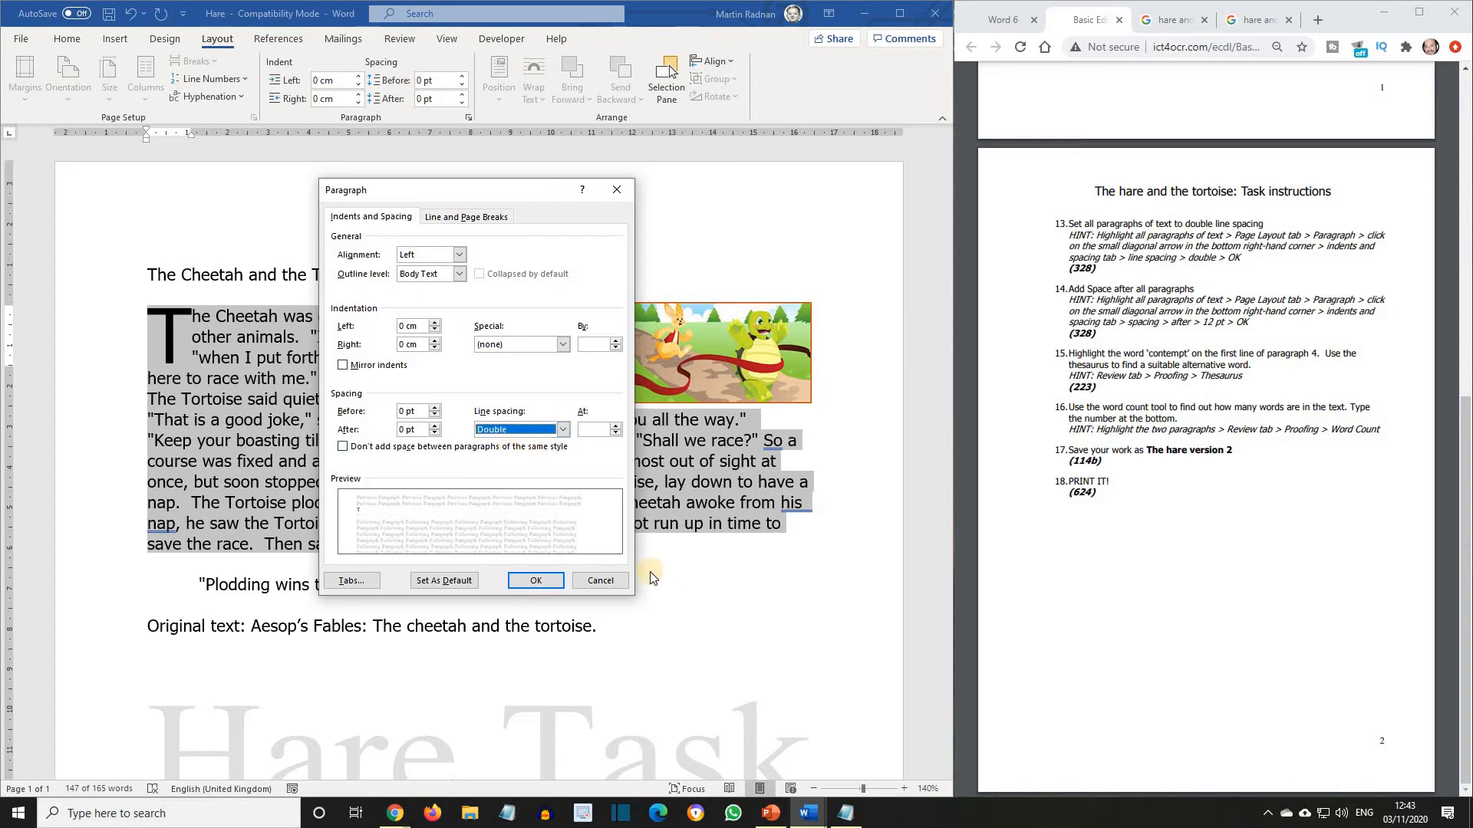
{"action": "left_click", "coordinate": [534, 582]}
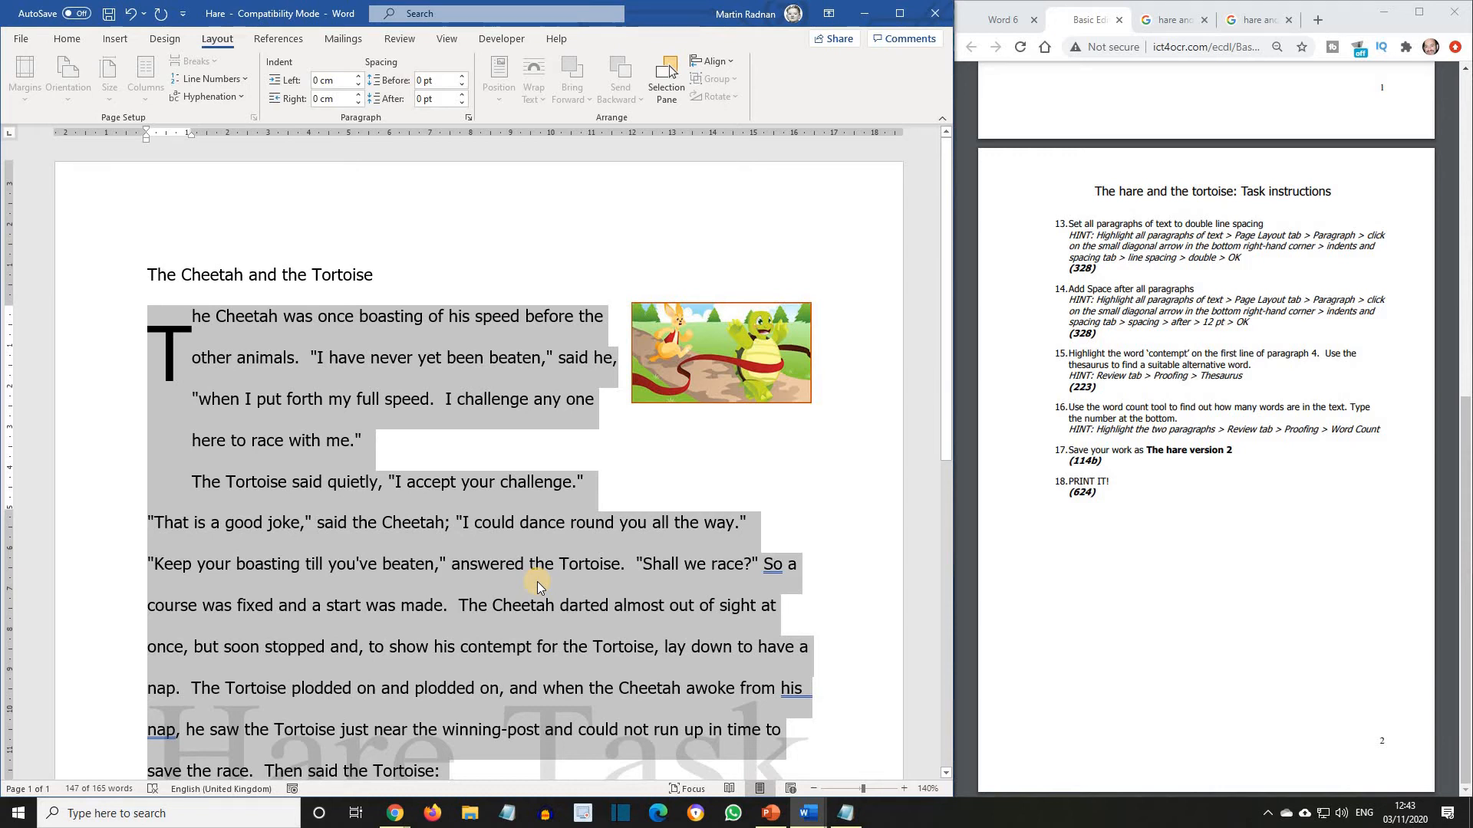
Add 12 pt spacing after the selected body paragraphs and clear the selection.
{"action": "left_click", "coordinate": [468, 117]}
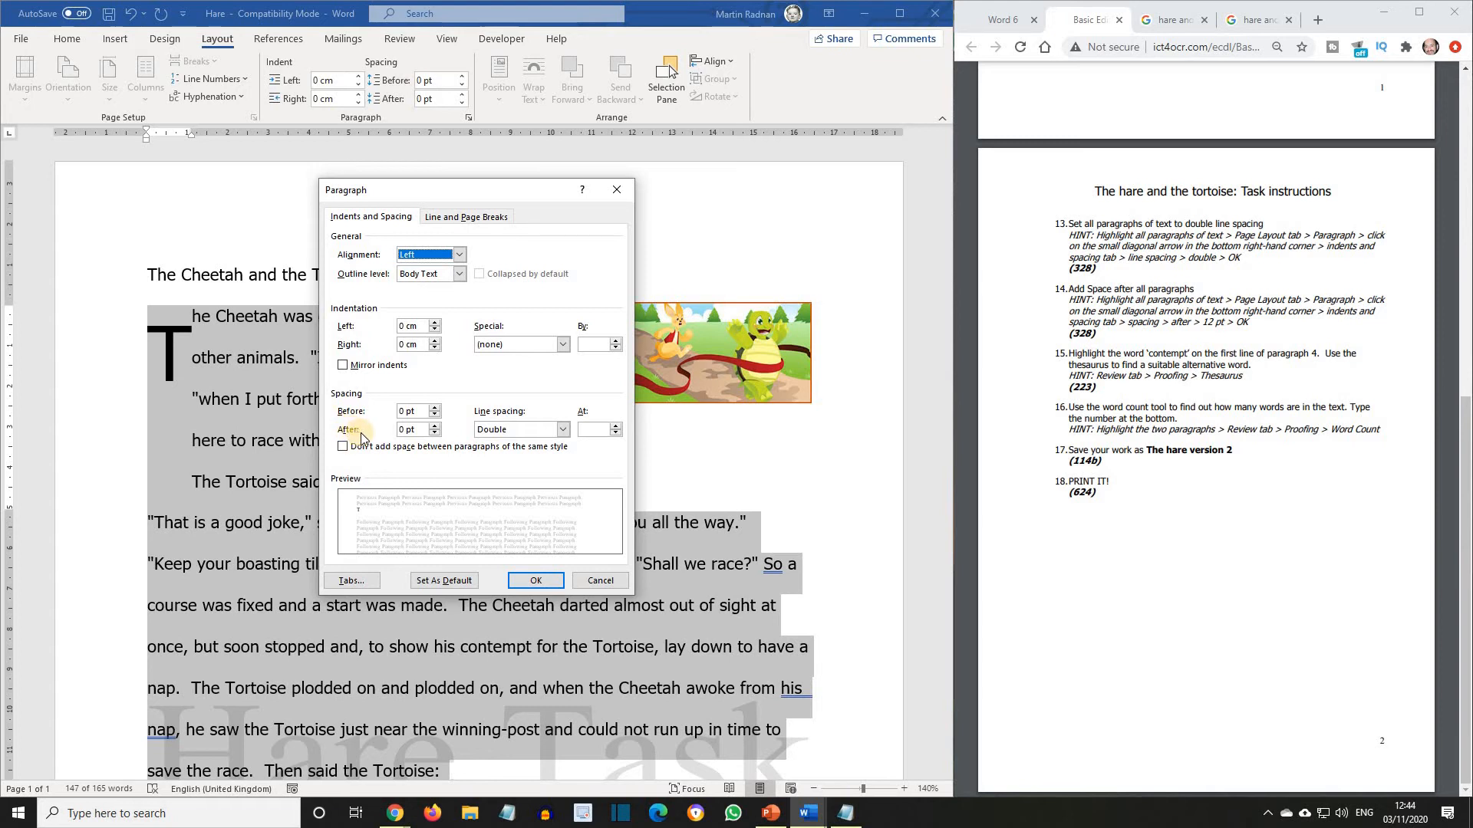
{"action": "left_click", "coordinate": [433, 426]}
{"action": "left_click", "coordinate": [433, 426]}
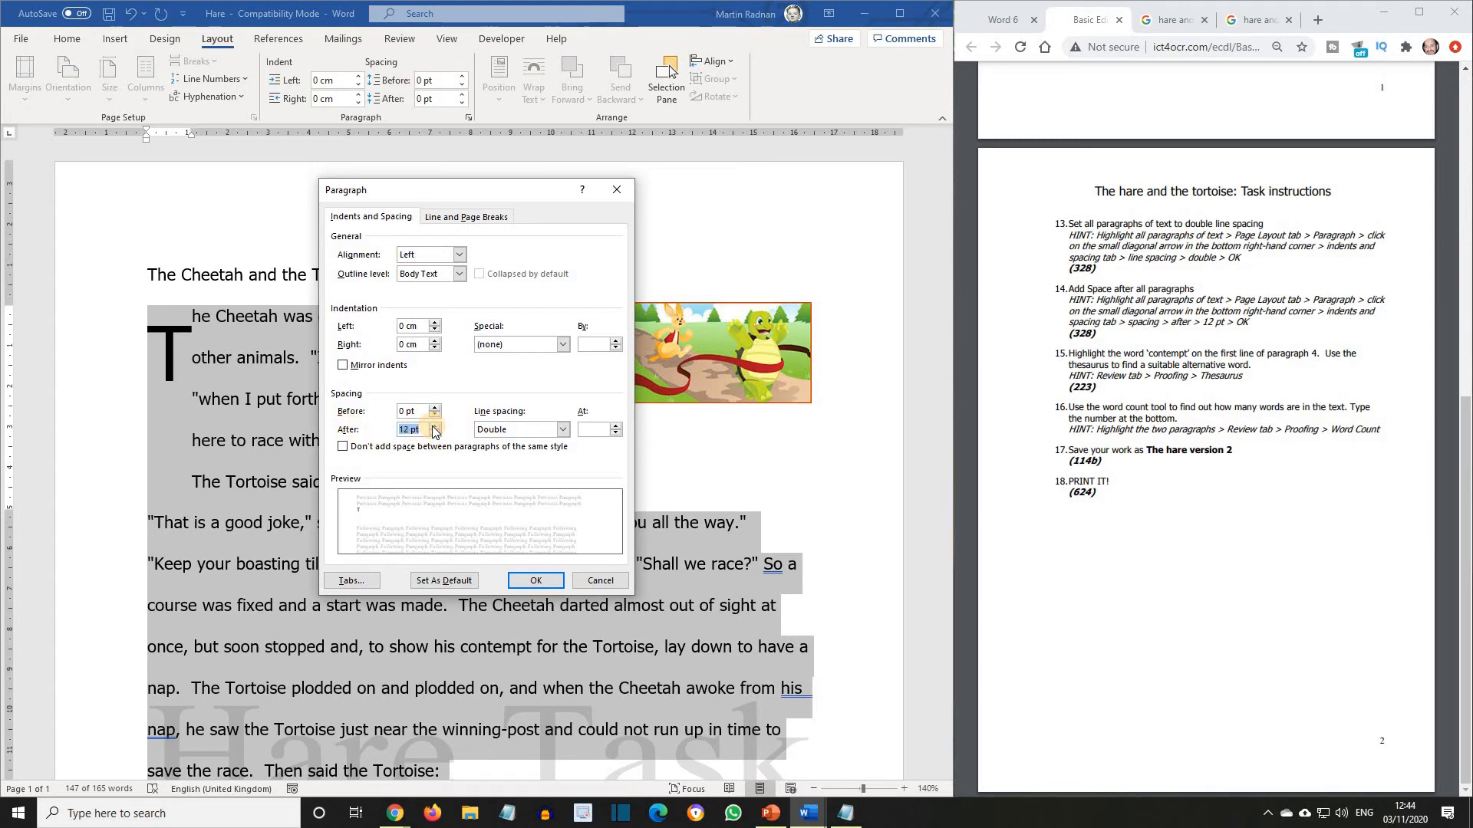
{"action": "left_click", "coordinate": [537, 581]}
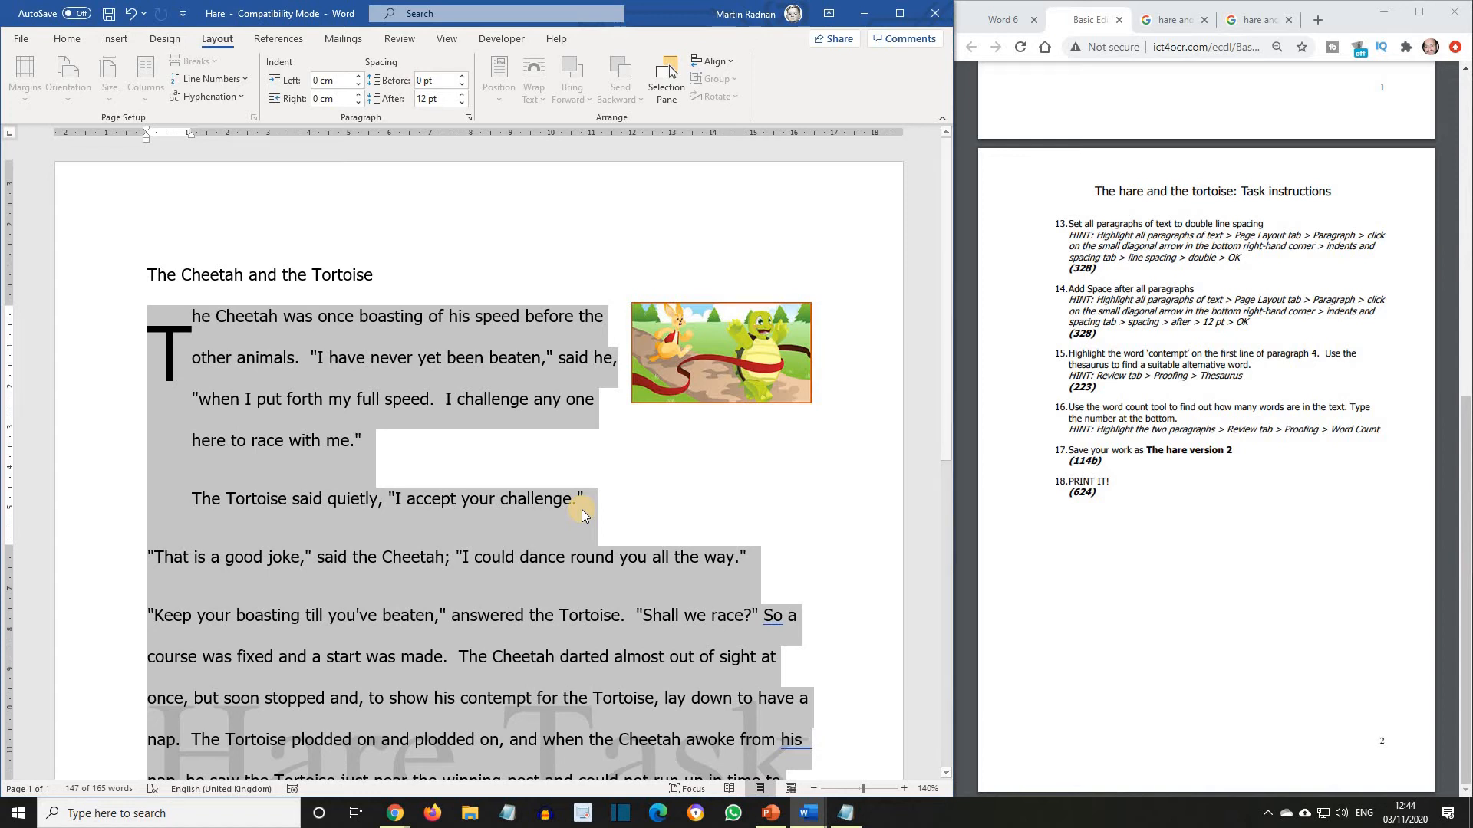
{"action": "left_click", "coordinate": [757, 446]}
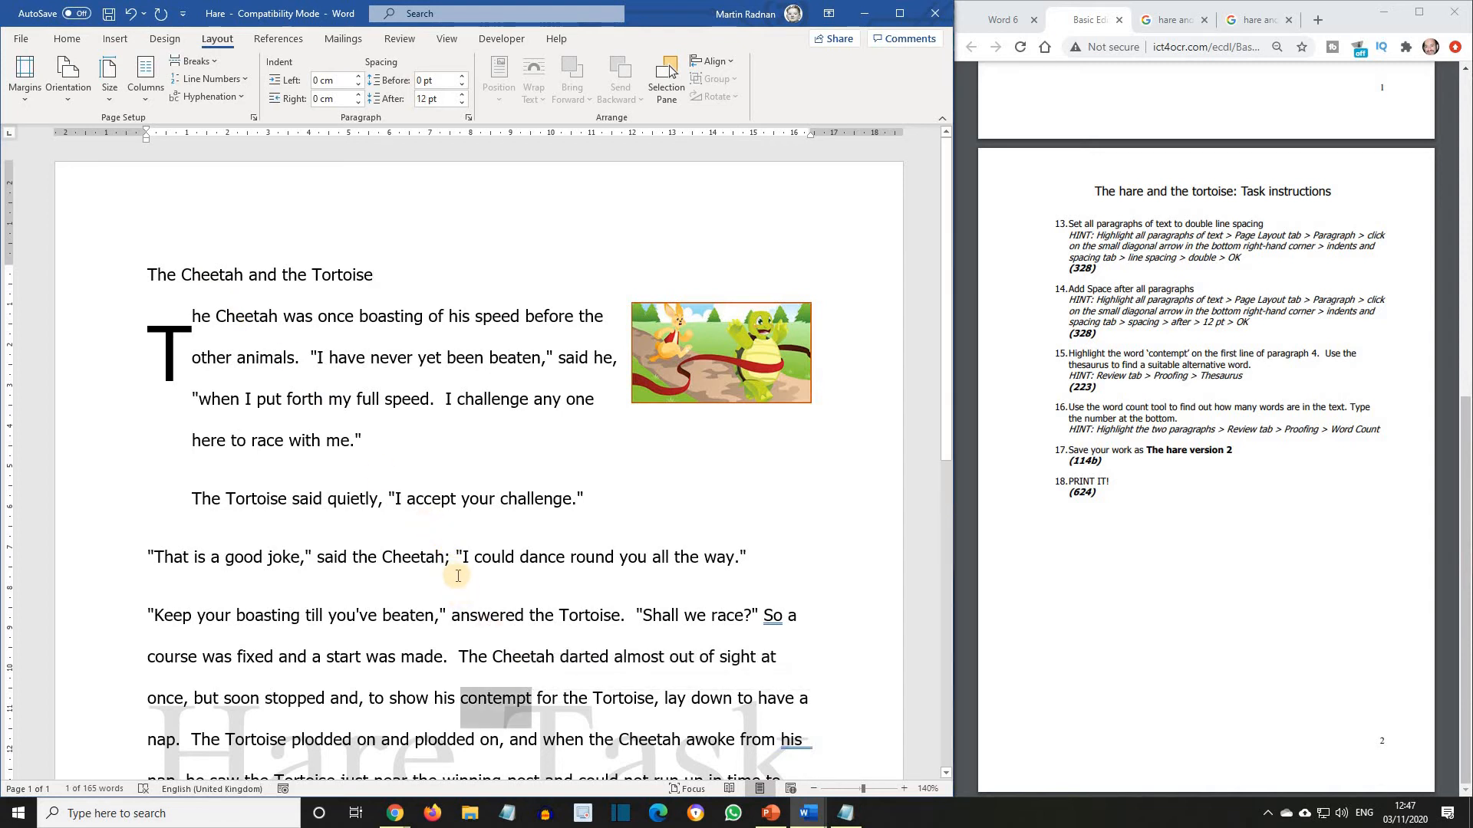
Look up "contempt" in the thesaurus and replace it in the text with the synonym "disdain".
{"action": "left_click", "coordinate": [393, 40]}
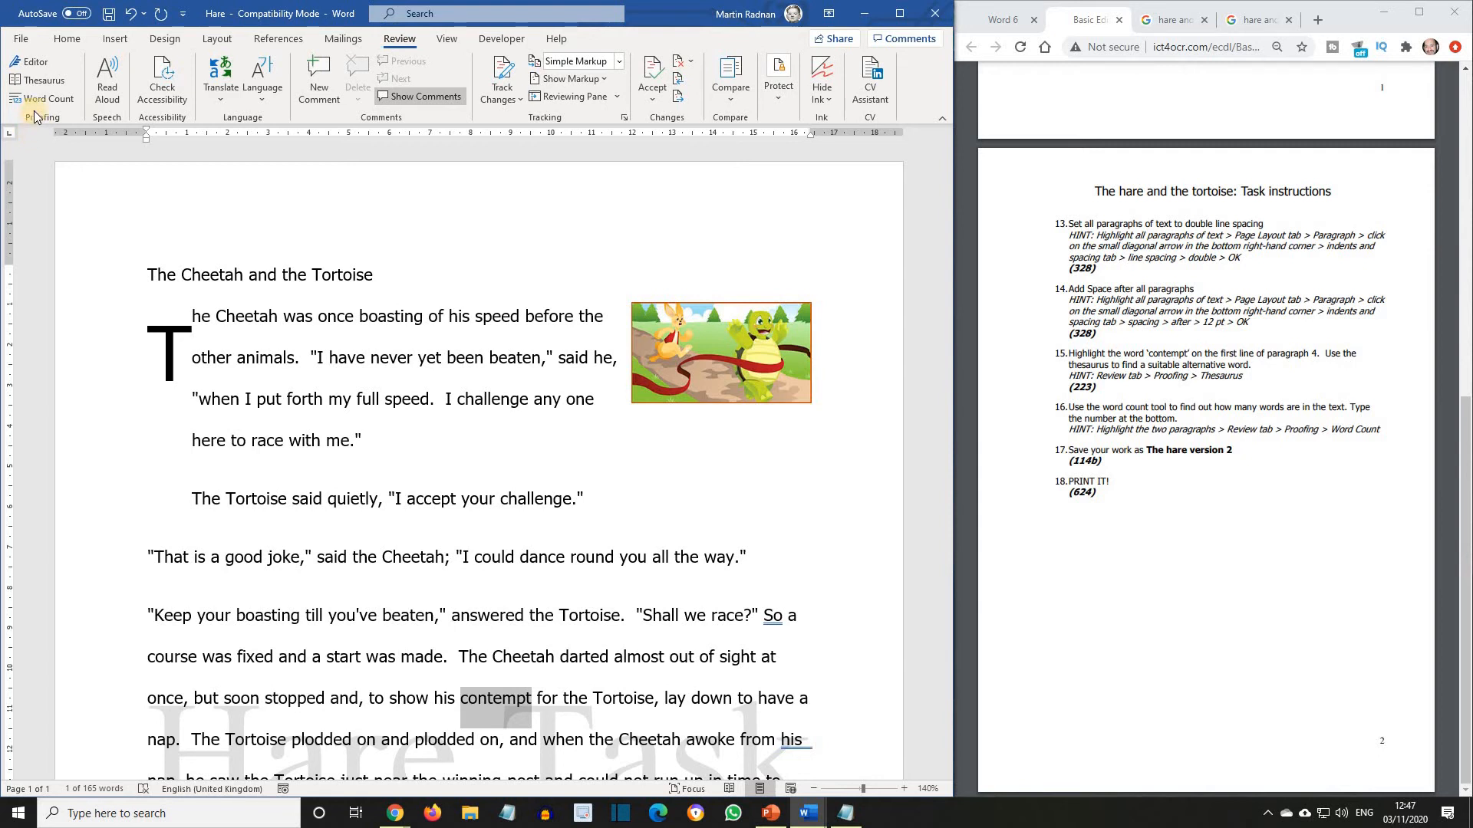
{"action": "left_click", "coordinate": [34, 82]}
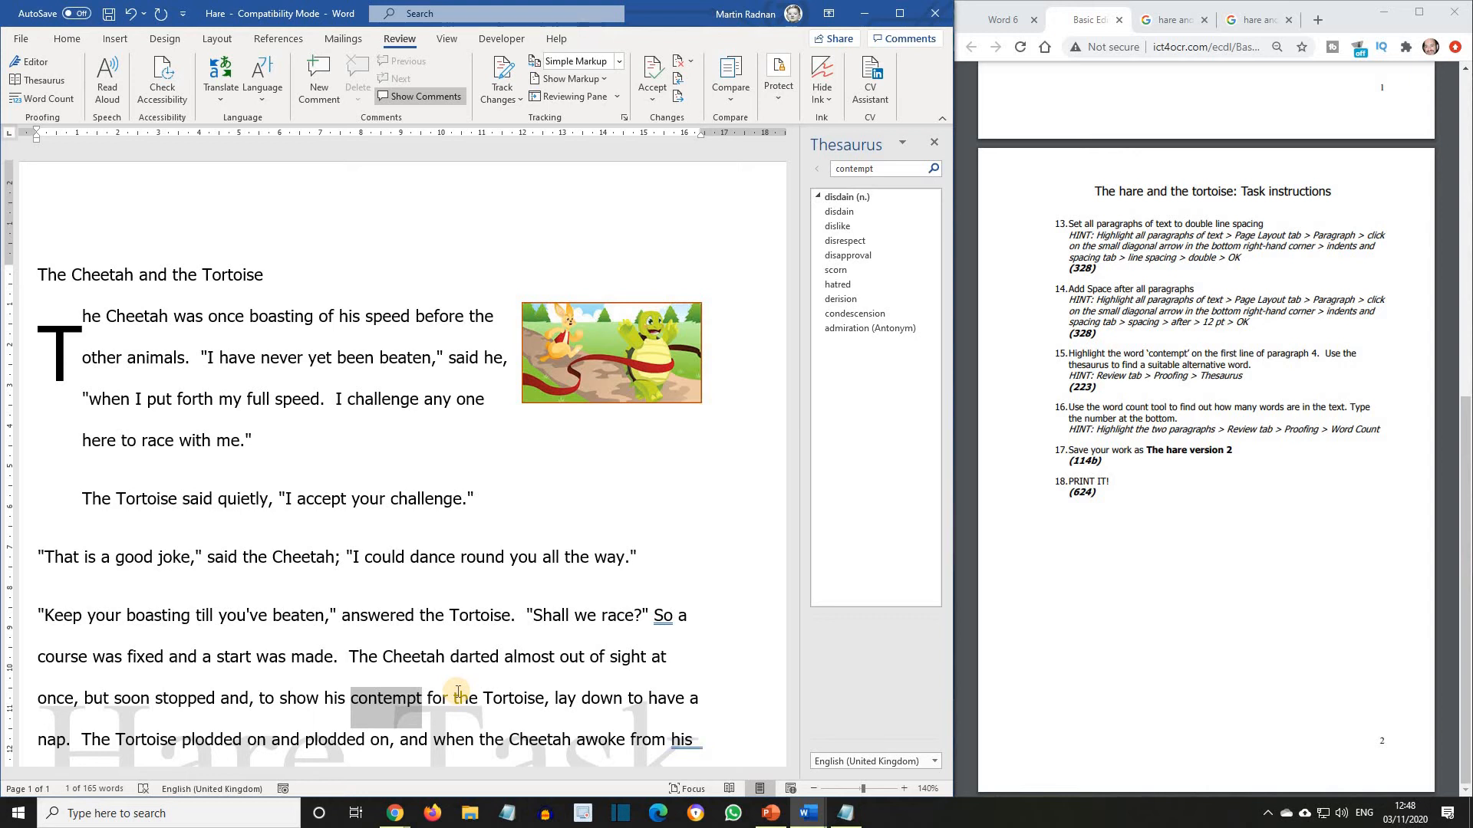
{"action": "type", "text": "disdain"}
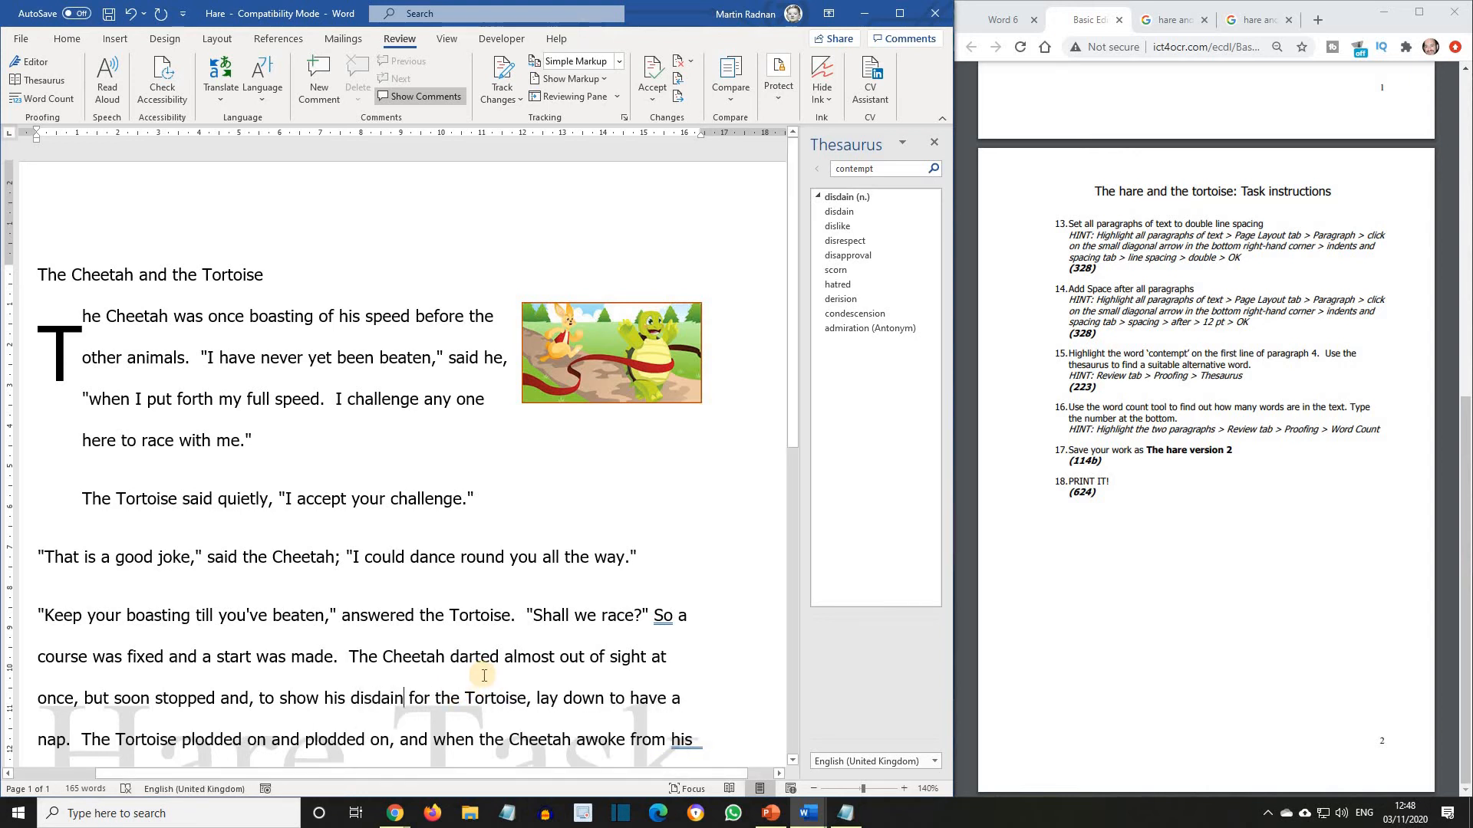
{"action": "left_click", "coordinate": [933, 142]}
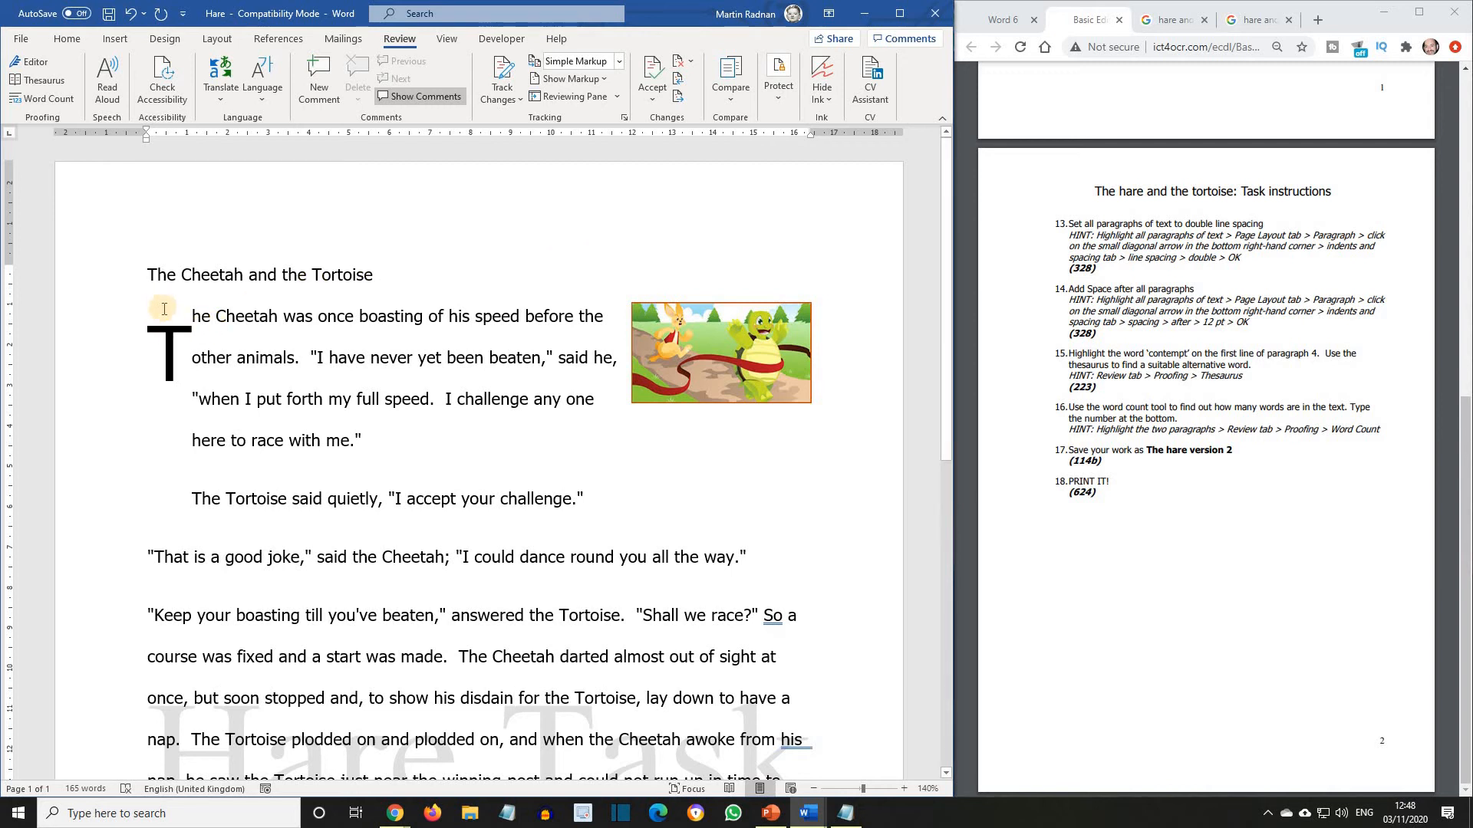
Check the word count of the story text from the first paragraph through "Plodding wins the race.".
{"action": "mouse_move", "coordinate": [164, 307]}
{"action": "left_mouse_down"}
{"action": "mouse_move", "coordinate": [258, 479]}
{"action": "mouse_move", "coordinate": [287, 645]}
{"action": "mouse_move", "coordinate": [360, 805]}
{"action": "mouse_move", "coordinate": [384, 553]}
{"action": "mouse_move", "coordinate": [408, 532]}
{"action": "left_mouse_up"}
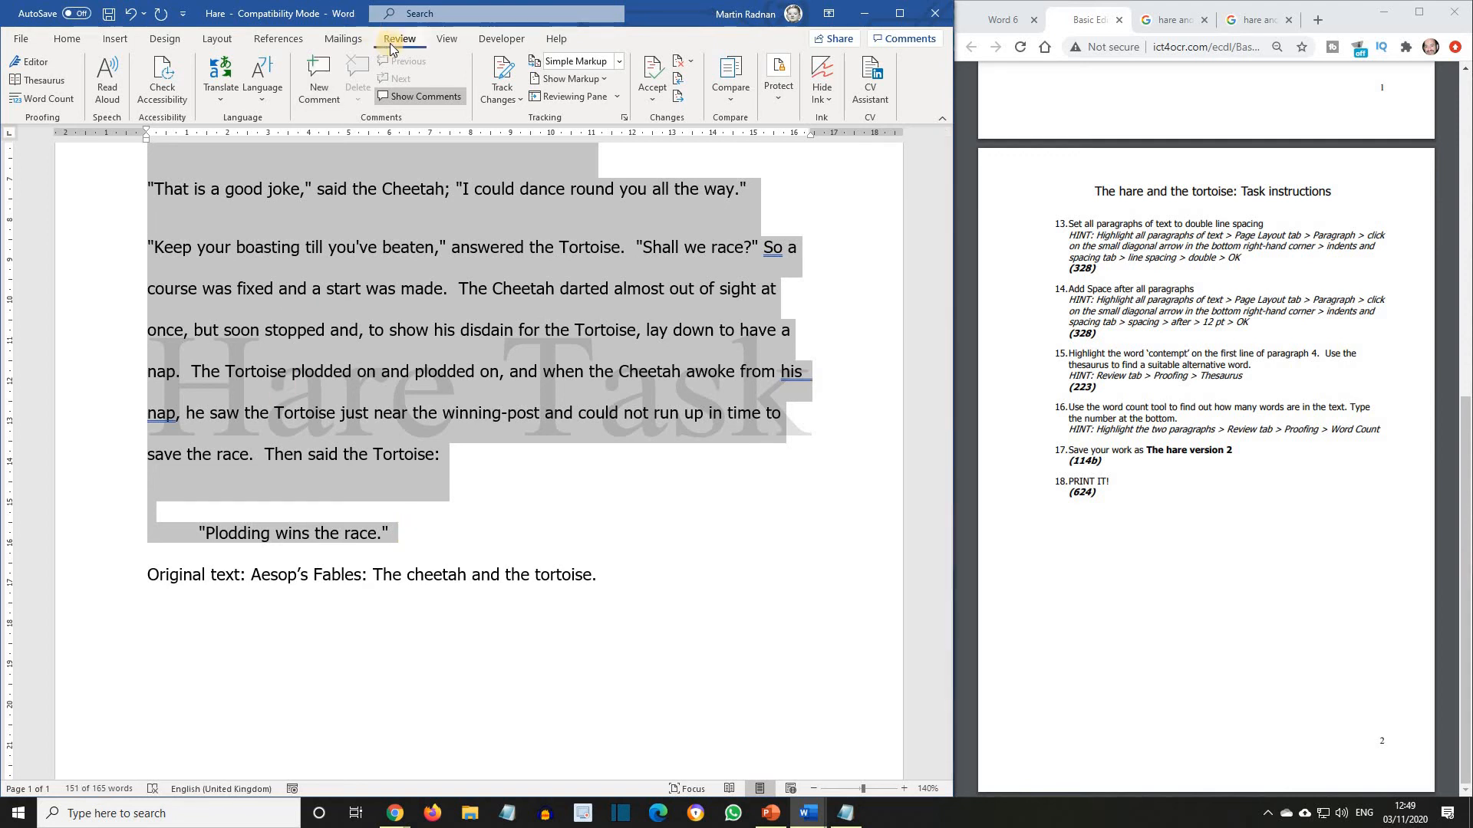
{"action": "left_click", "coordinate": [33, 100]}
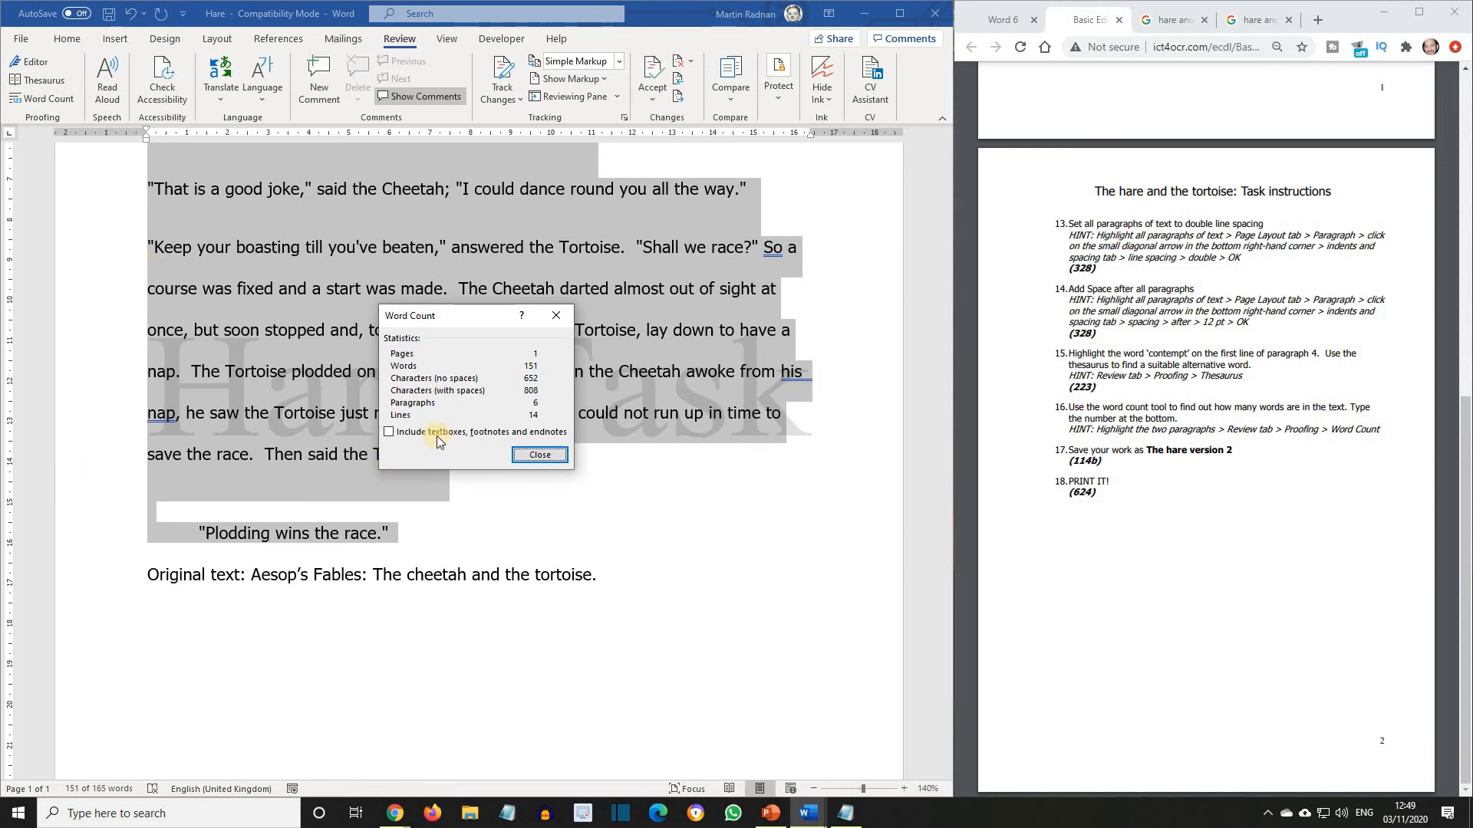
{"action": "left_click", "coordinate": [531, 456]}
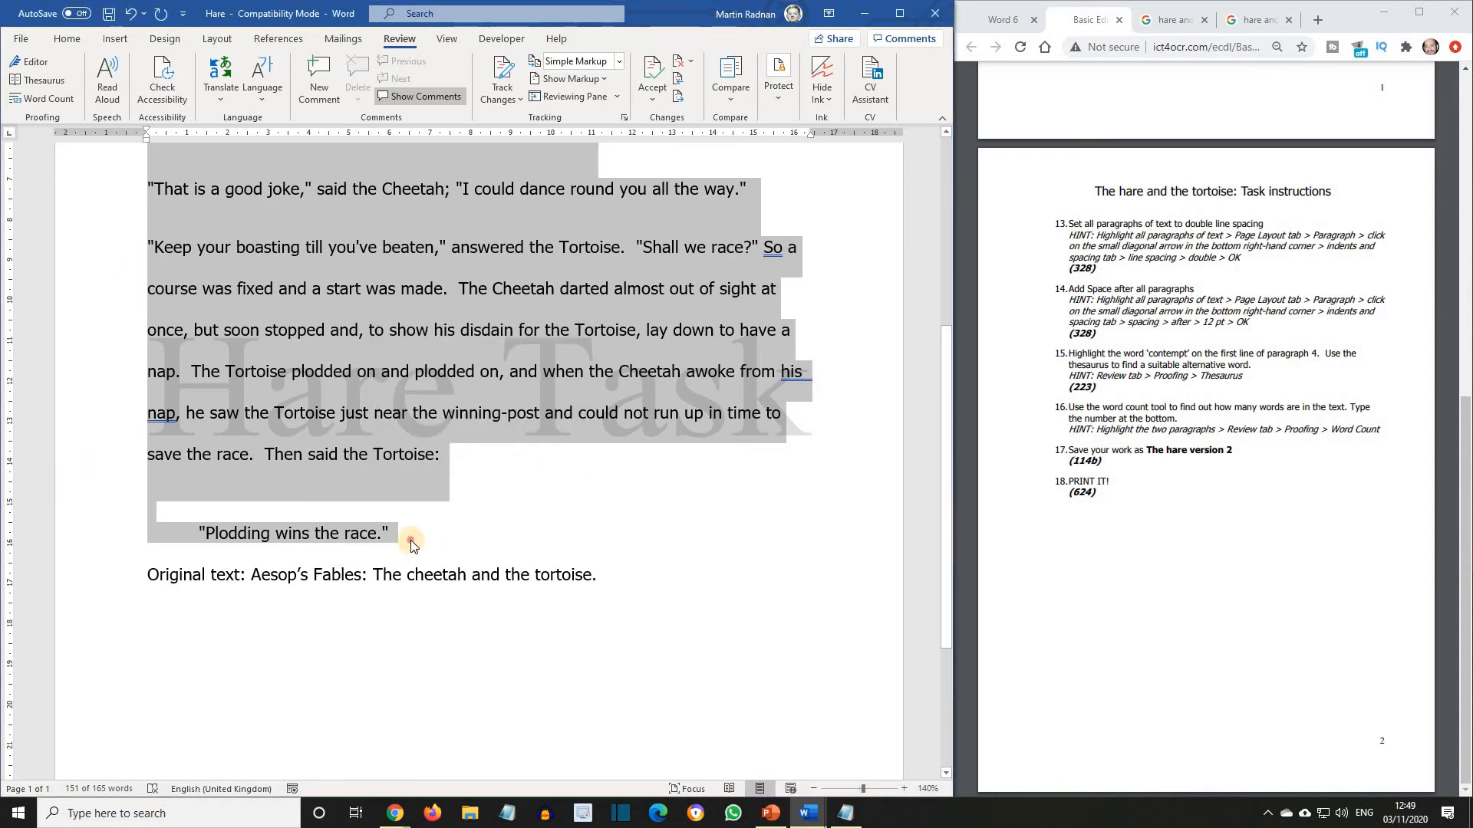
Add the line "This document contains 151 words" on a new line below "Plodding wins the race.".
{"action": "left_click", "coordinate": [411, 540]}
{"action": "key", "text": "Return"}
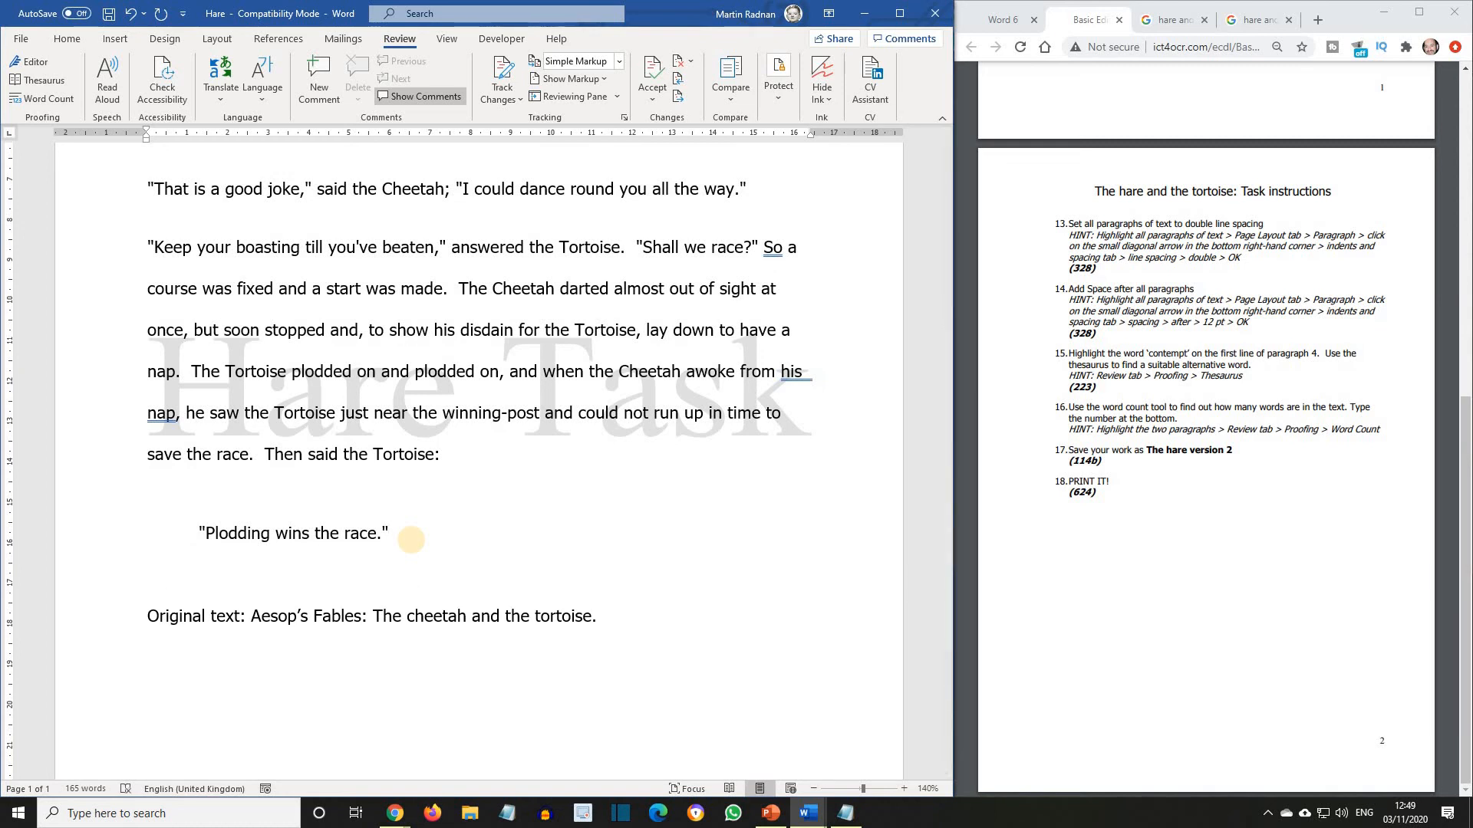
{"action": "type", "text": "This document cont"}
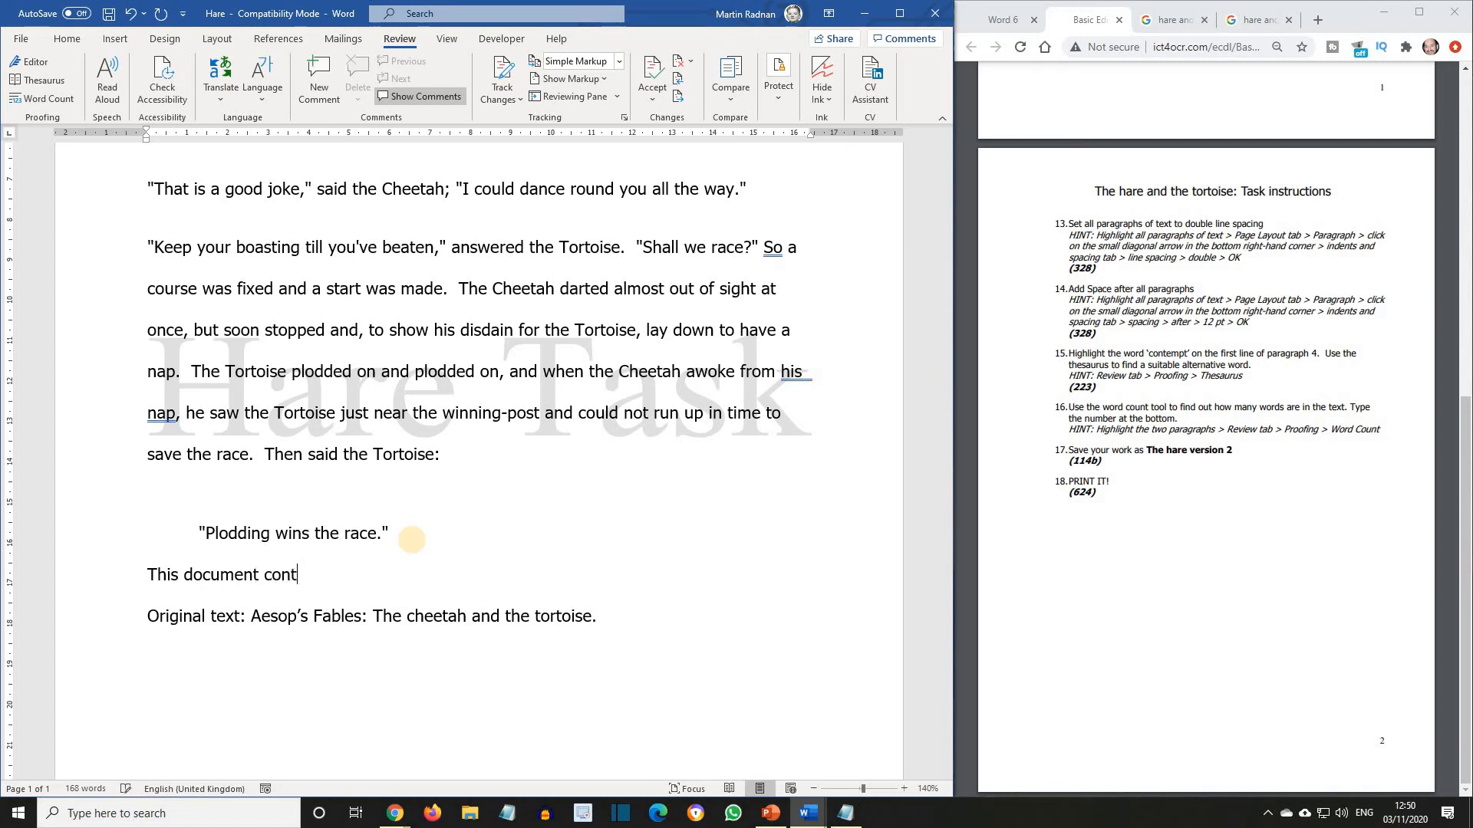
{"action": "type", "text": "ains 151 words"}
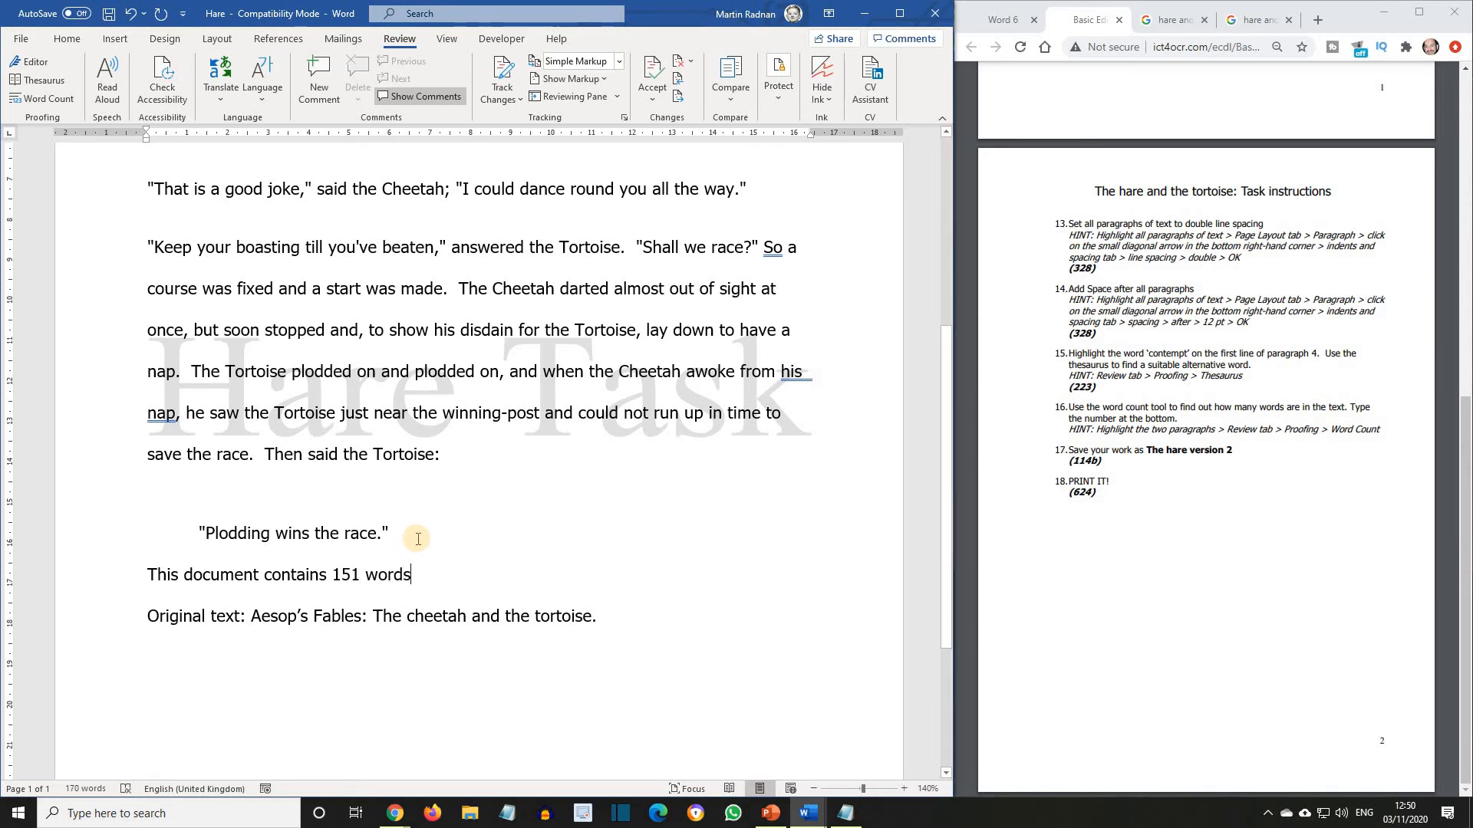
Save the document as "The Hare version 2", over the existing file of that name in the Lesson 6 folder.
{"action": "left_click", "coordinate": [21, 38]}
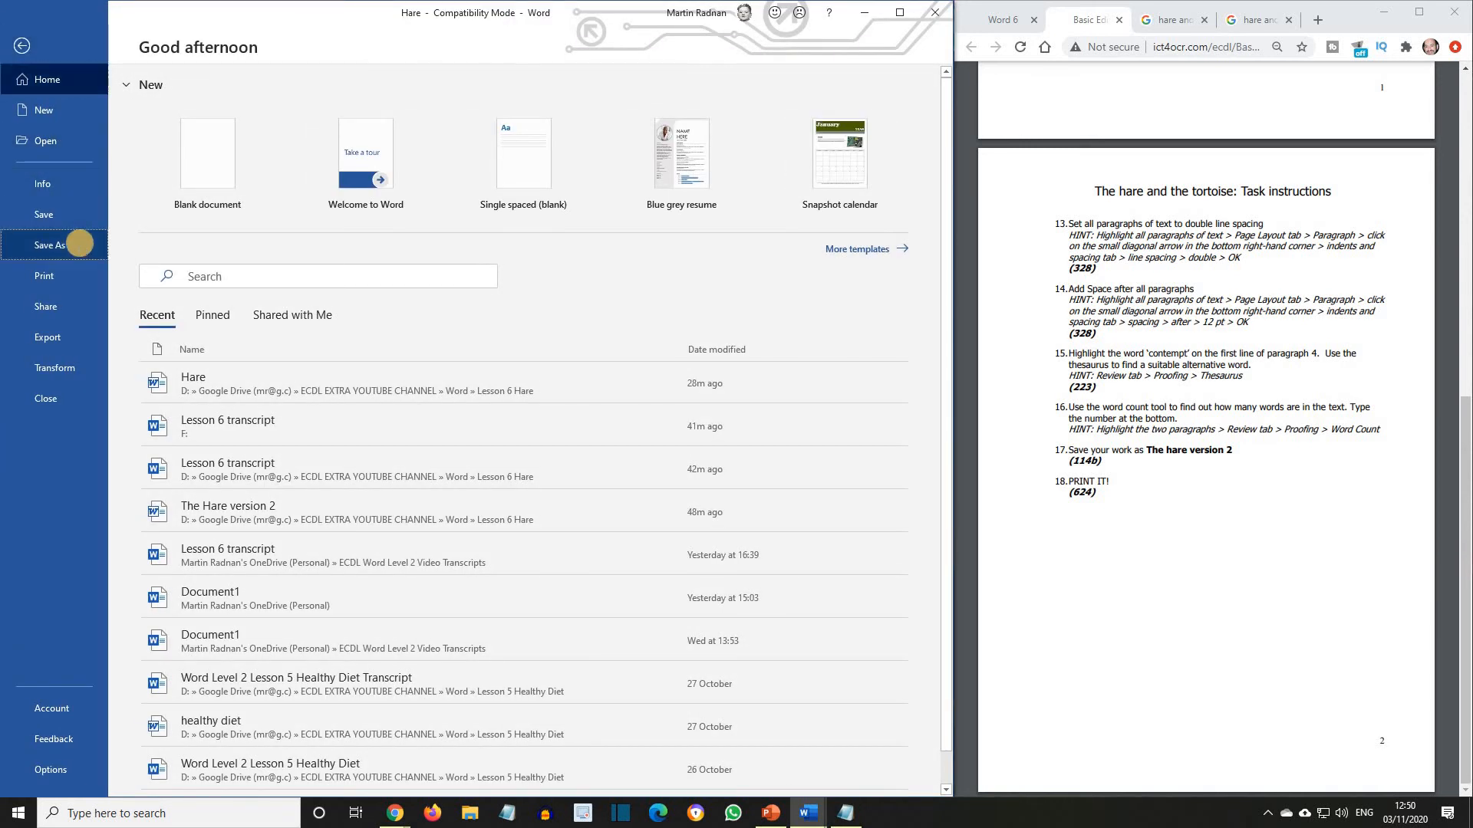
{"action": "left_click", "coordinate": [77, 244]}
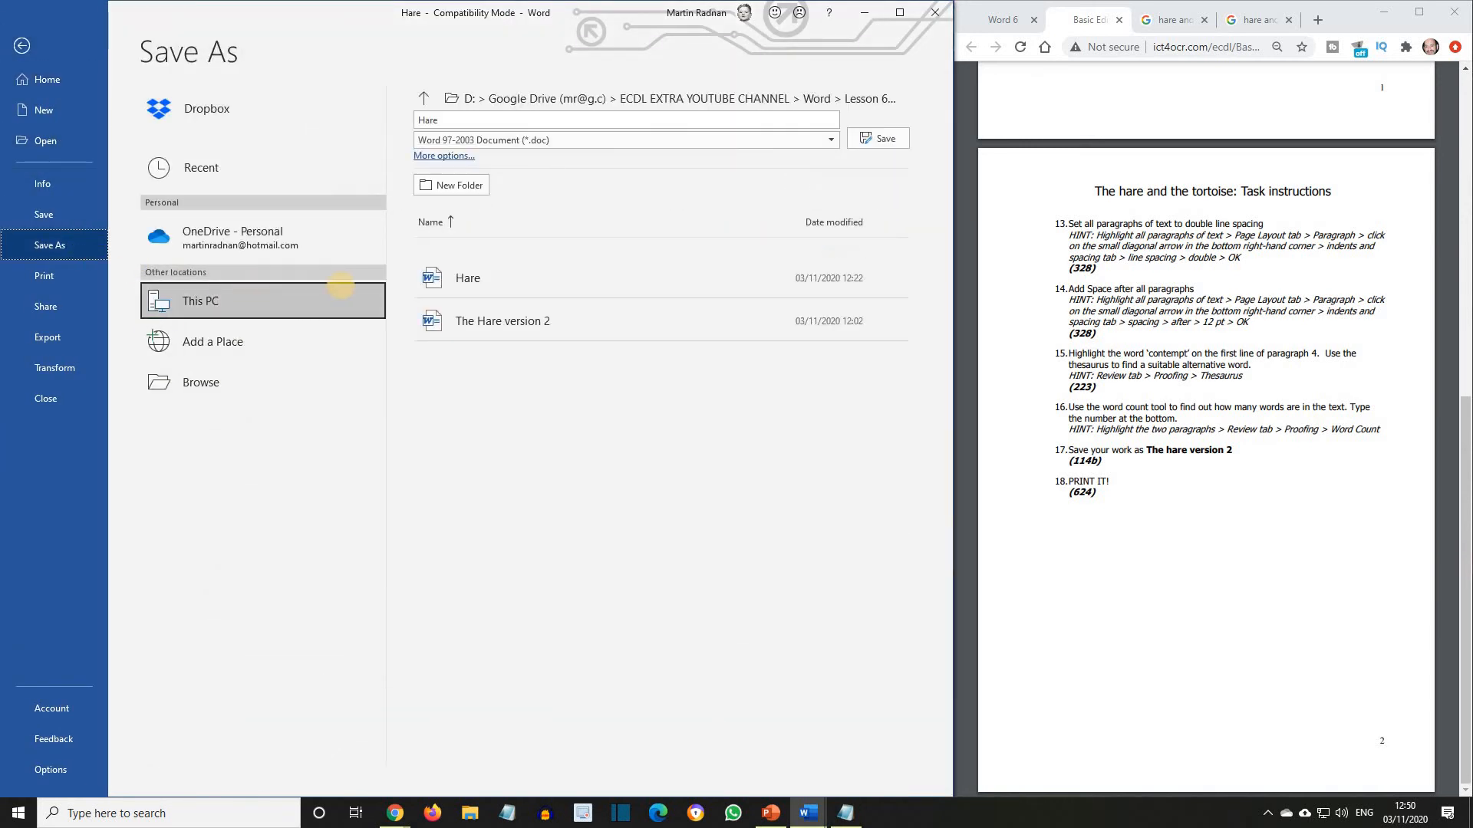
{"action": "left_click", "coordinate": [504, 325]}
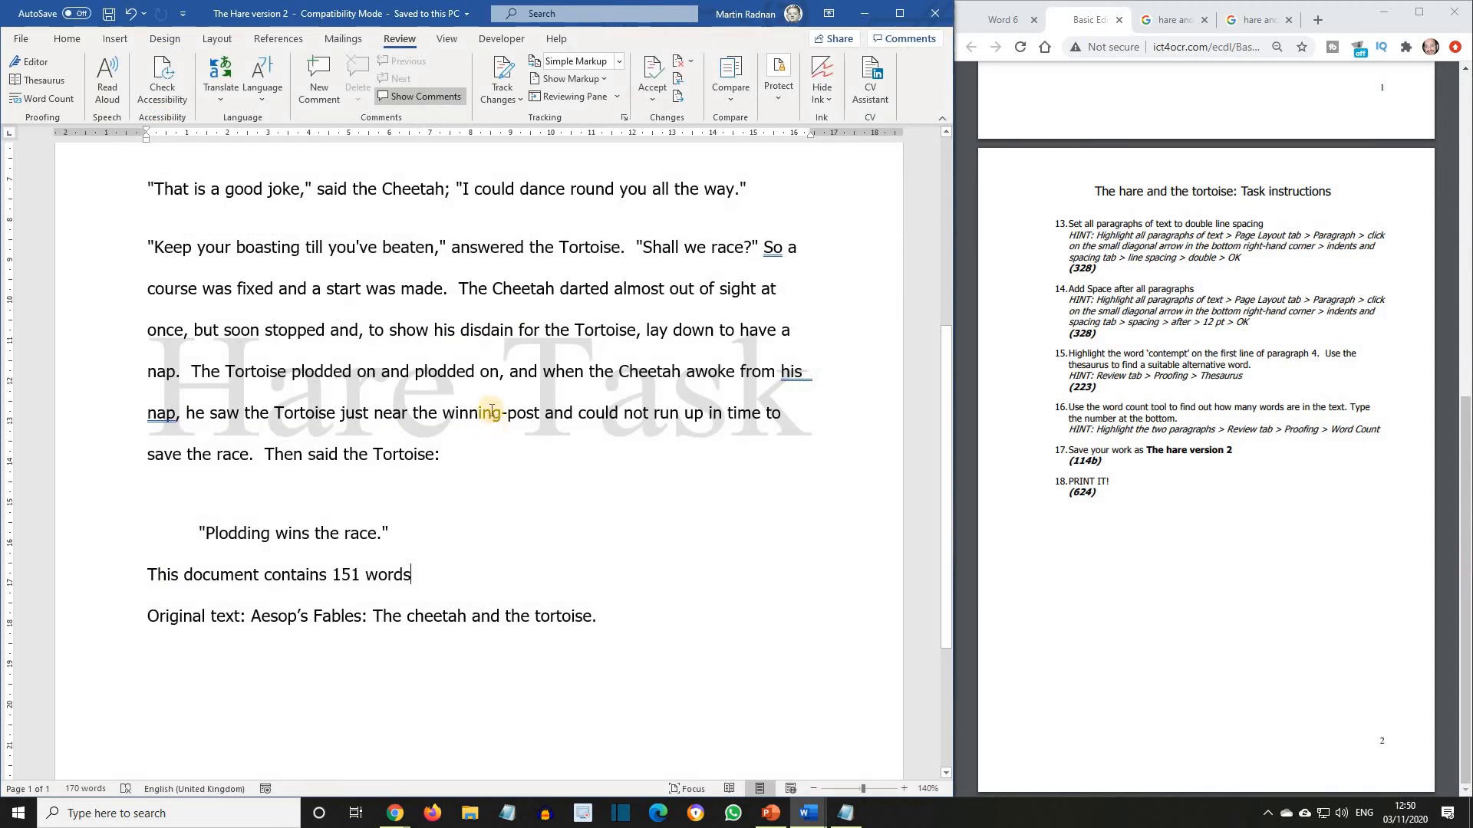
Print all pages of the document to the Microsoft XPS Document Writer.
{"action": "left_click", "coordinate": [17, 38]}
{"action": "left_click", "coordinate": [77, 281]}
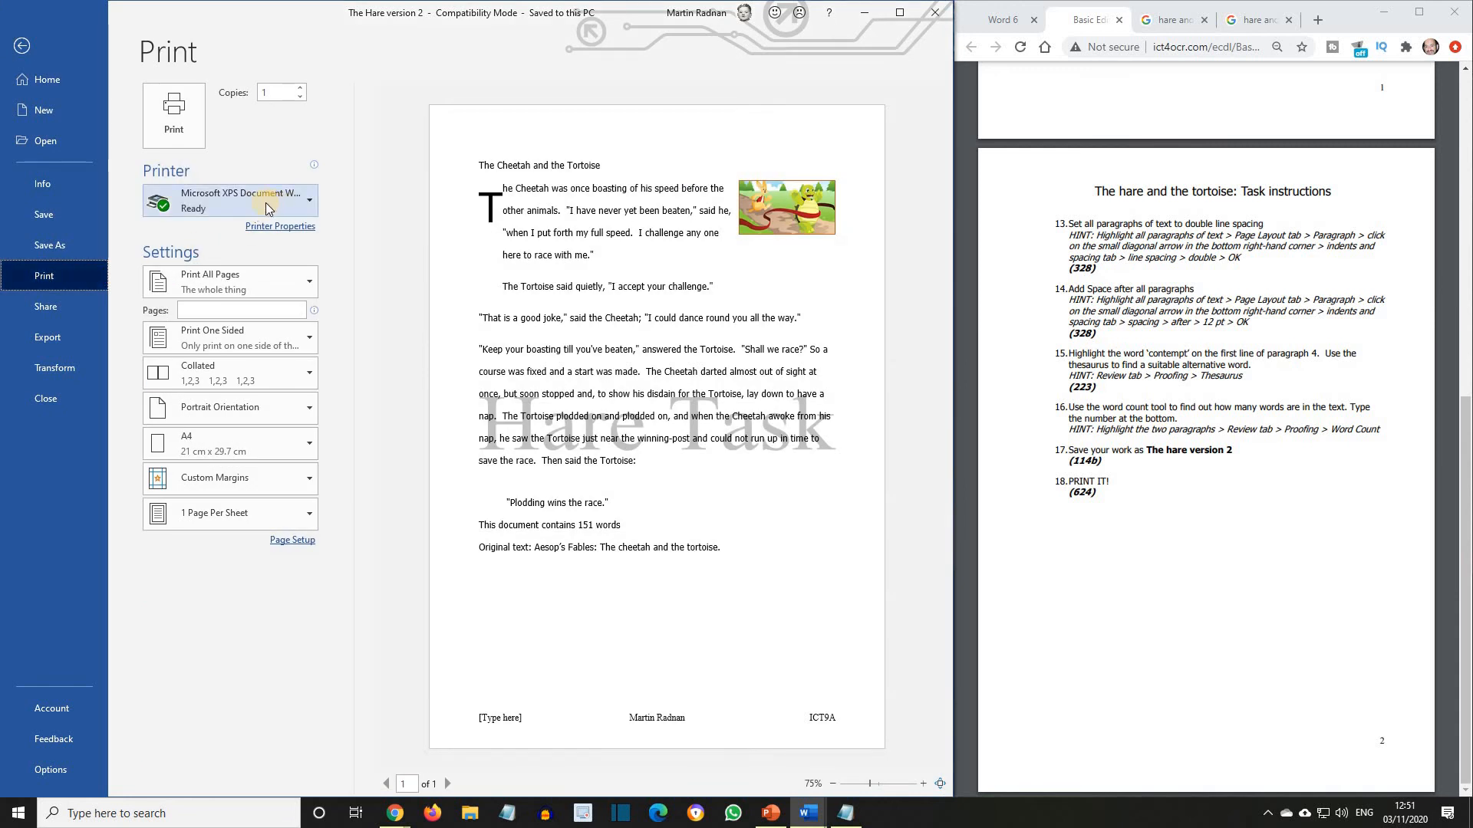
{"action": "mouse_move", "coordinate": [268, 198]}
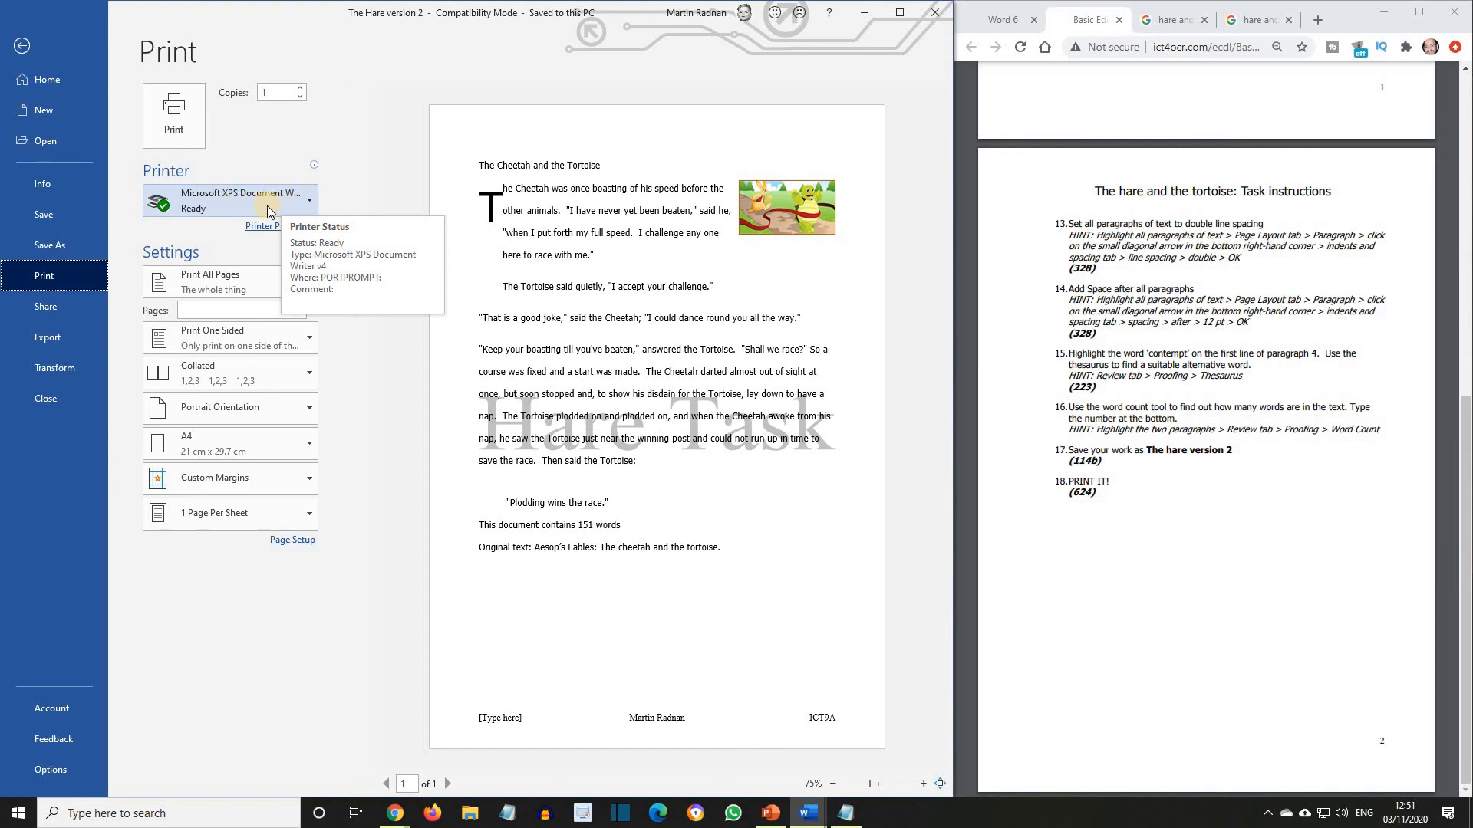
{"action": "left_click", "coordinate": [180, 125]}
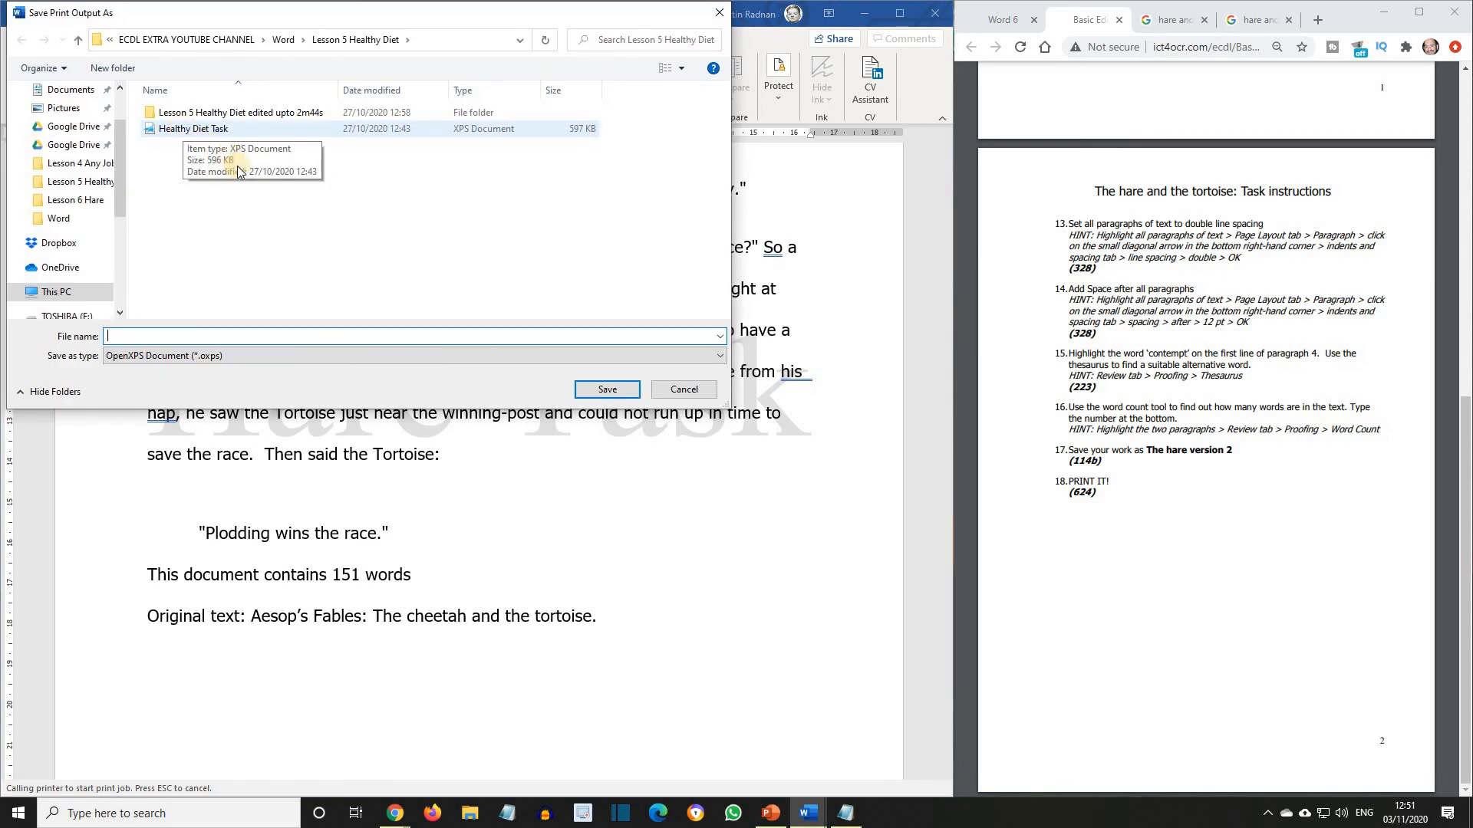
Save the print output in the Lesson 6 Hare folder as "THe Hare Version 2 printout" in OpenXPS format.
{"action": "left_click", "coordinate": [85, 202]}
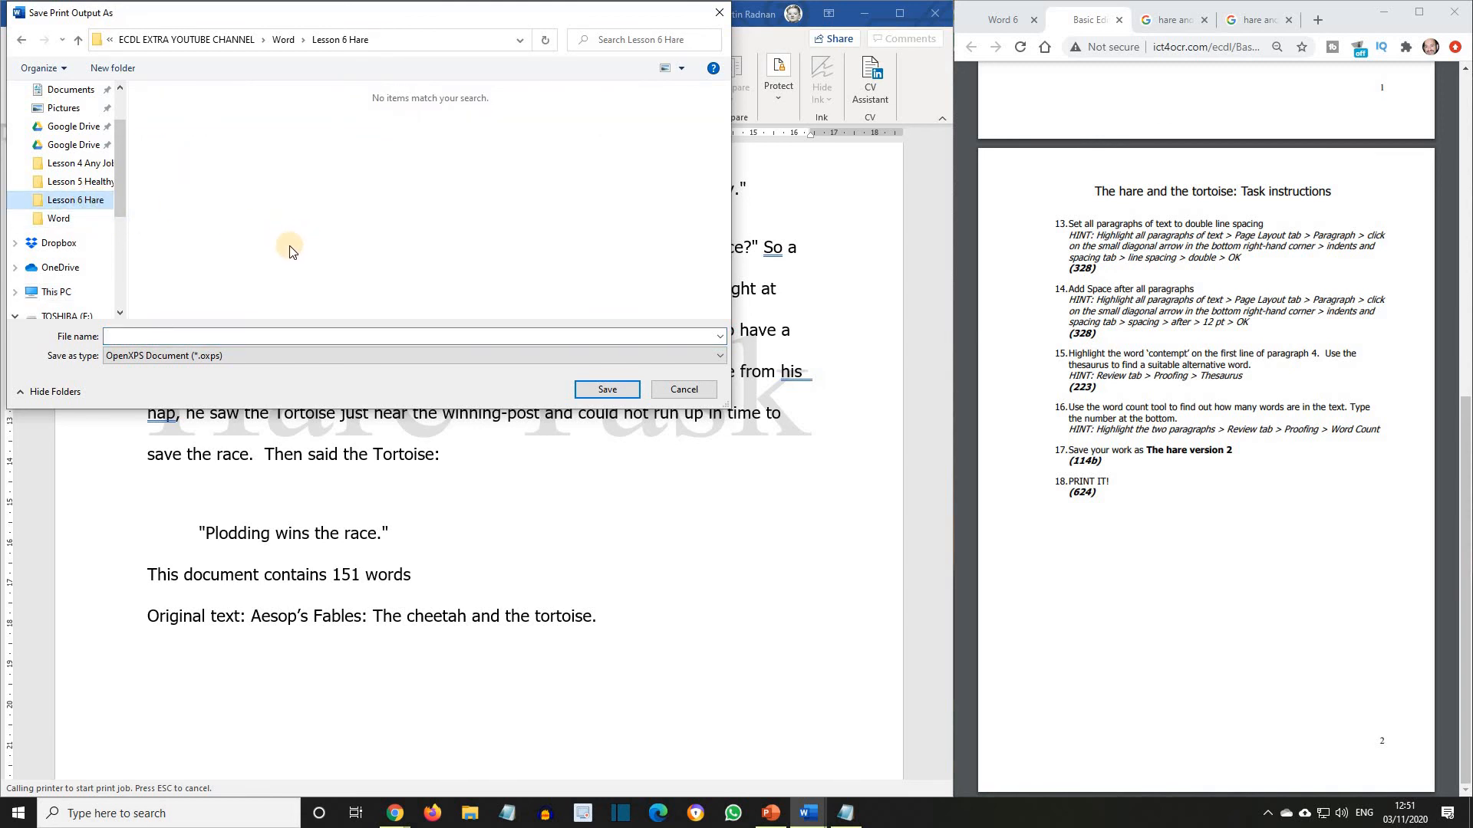
{"action": "left_click", "coordinate": [157, 335]}
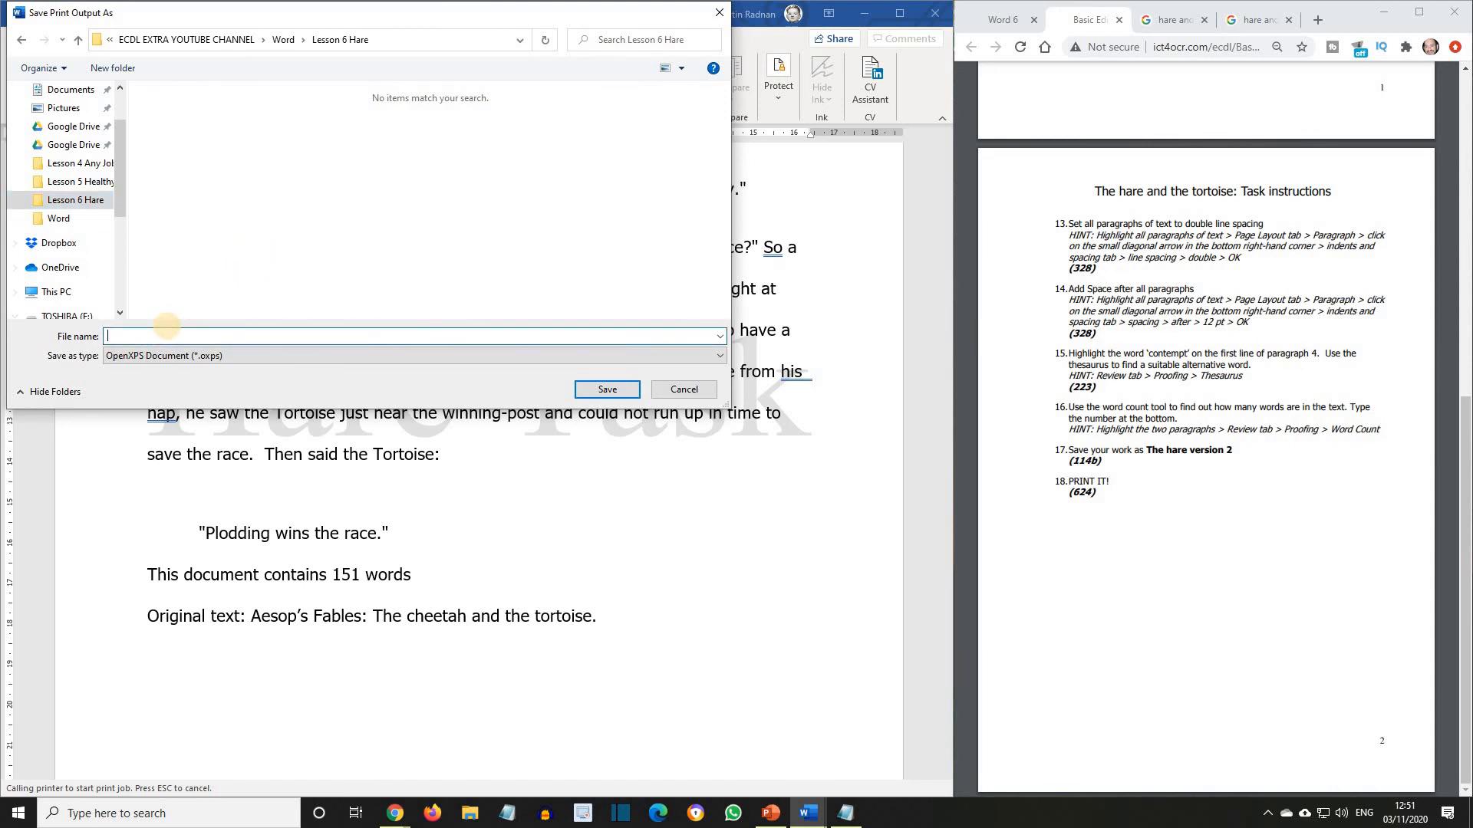
{"action": "type", "text": "THe Hare"}
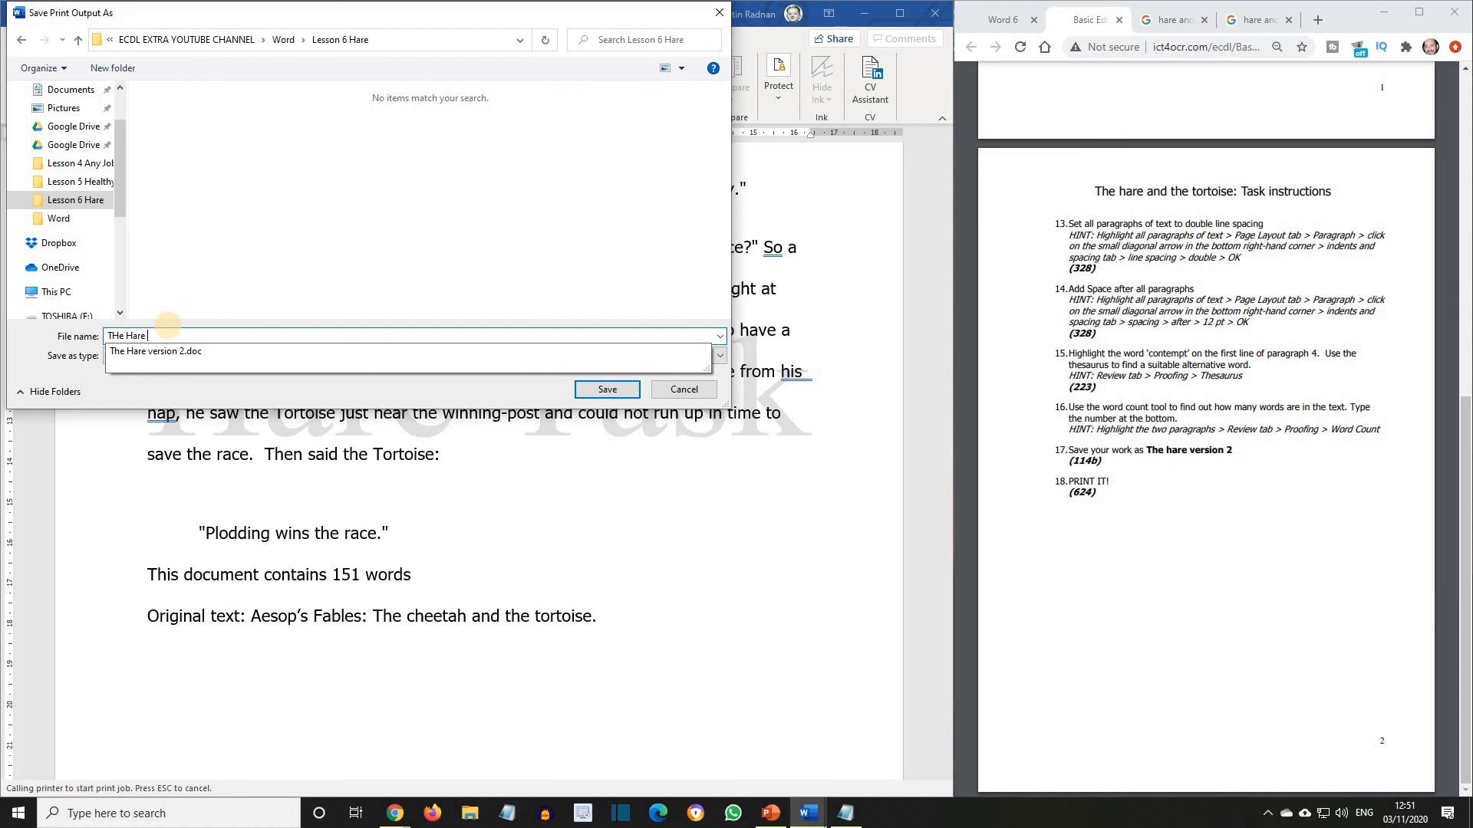
{"action": "type", "text": " Version 2 printou"}
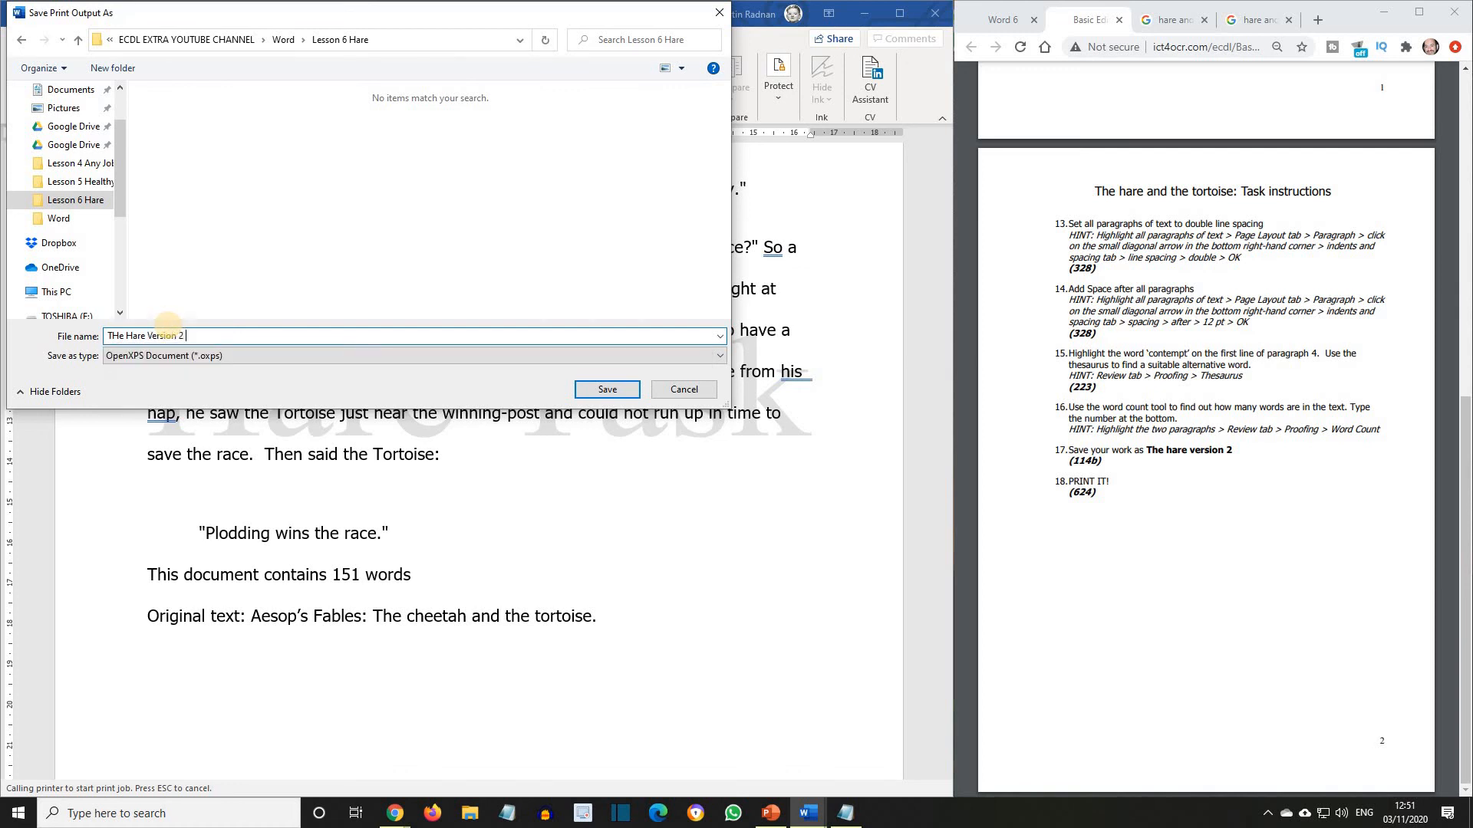
{"action": "type", "text": "t"}
{"action": "left_click", "coordinate": [597, 390]}
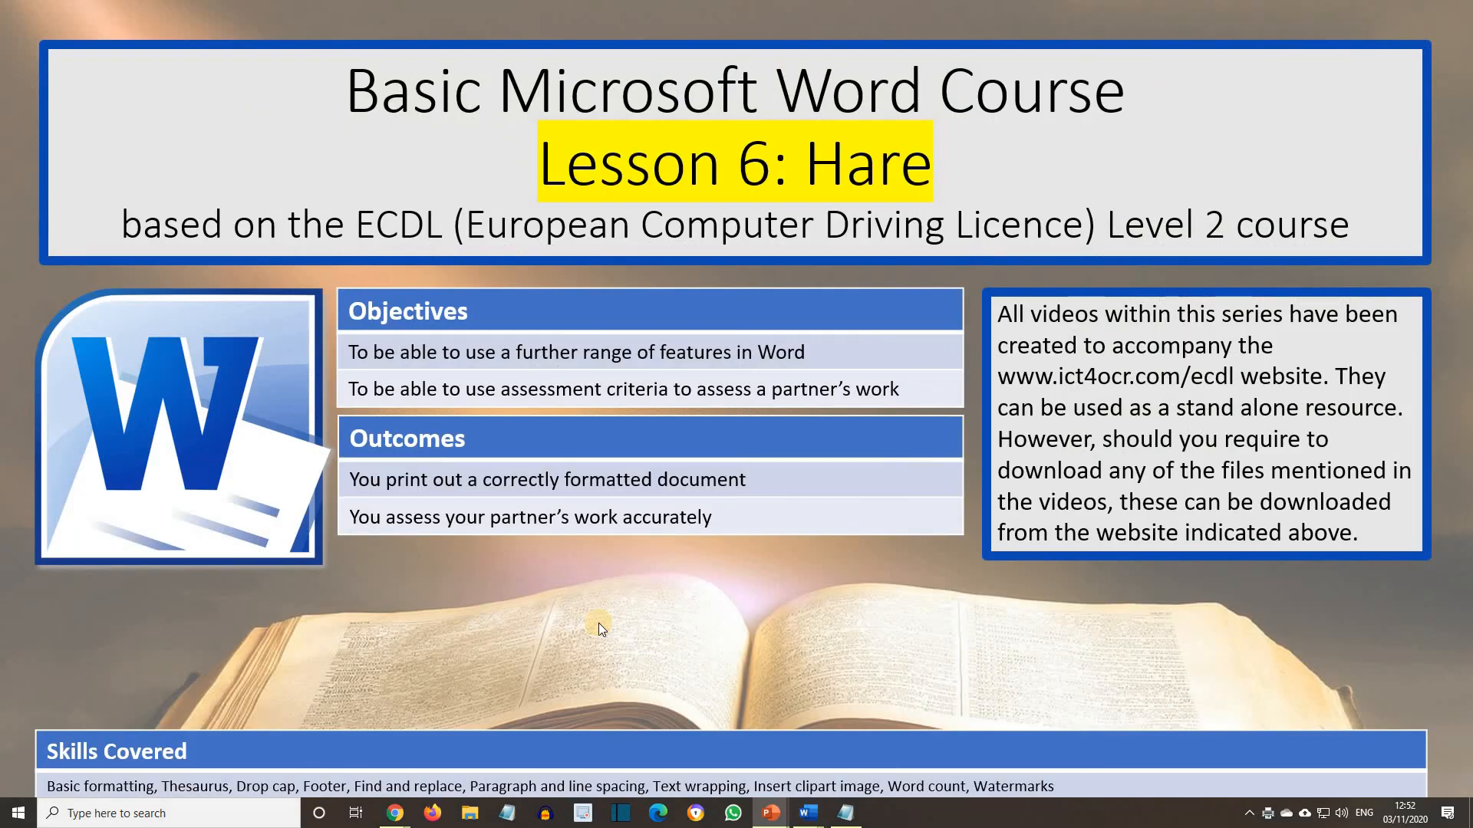